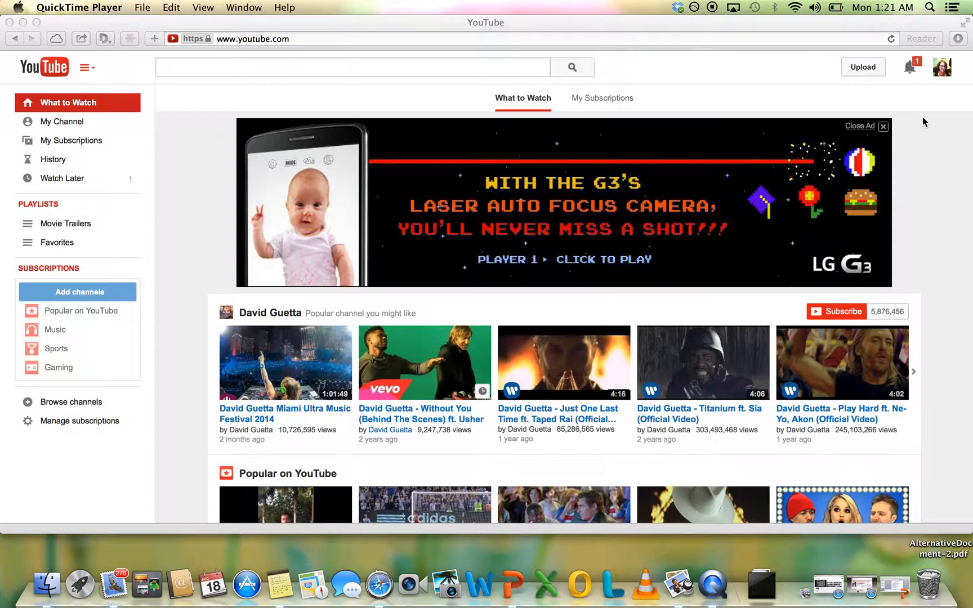
# - Open the YouTube video editor from the upload page
pyautogui.click(857, 70)
pyautogui.click(858, 69)
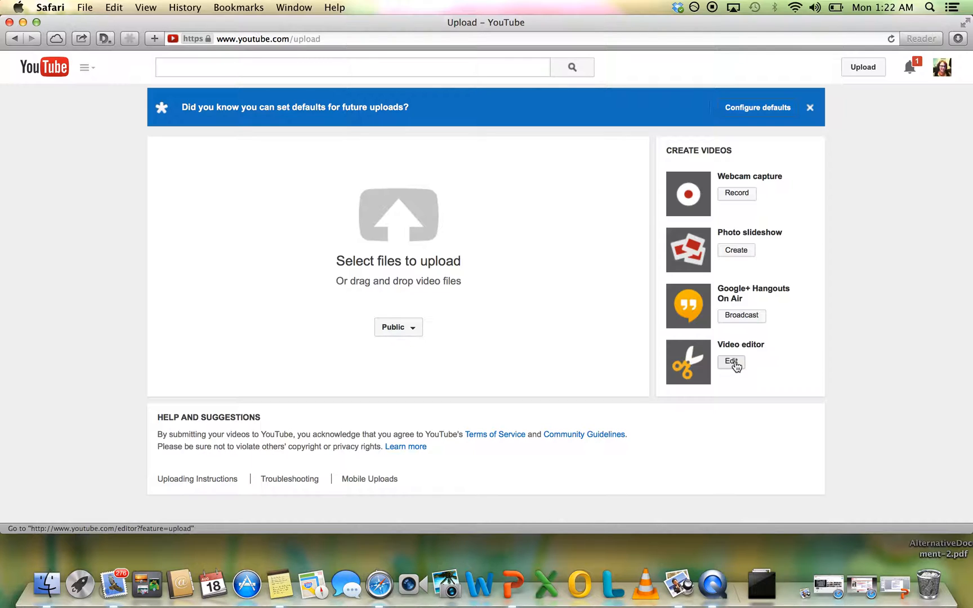
pyautogui.click(734, 362)
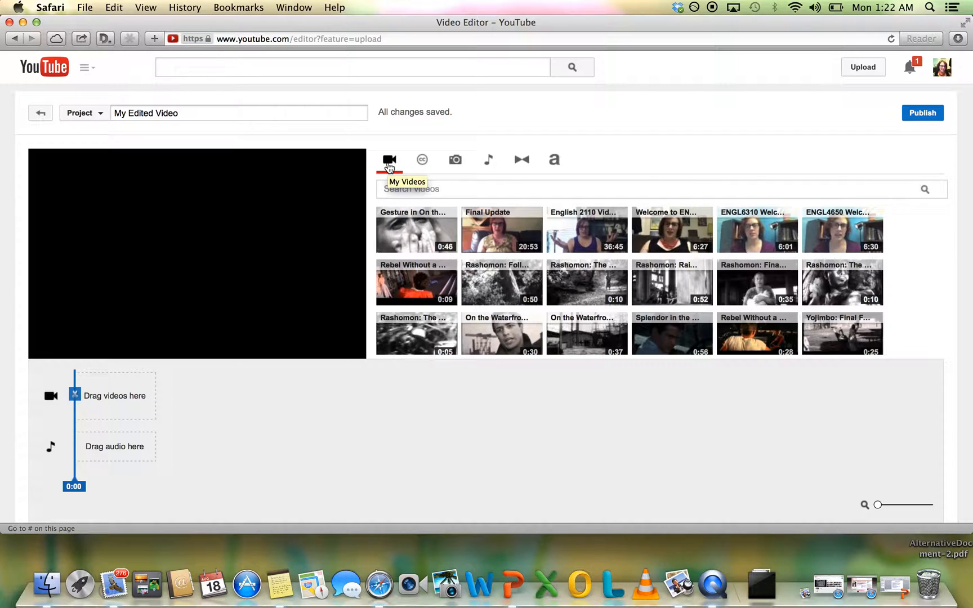
# - Look through the uploaded videos and the Creative Commons video library, including its search field
pyautogui.scroll(-4, 492, 252)
pyautogui.scroll(-3, 493, 253)
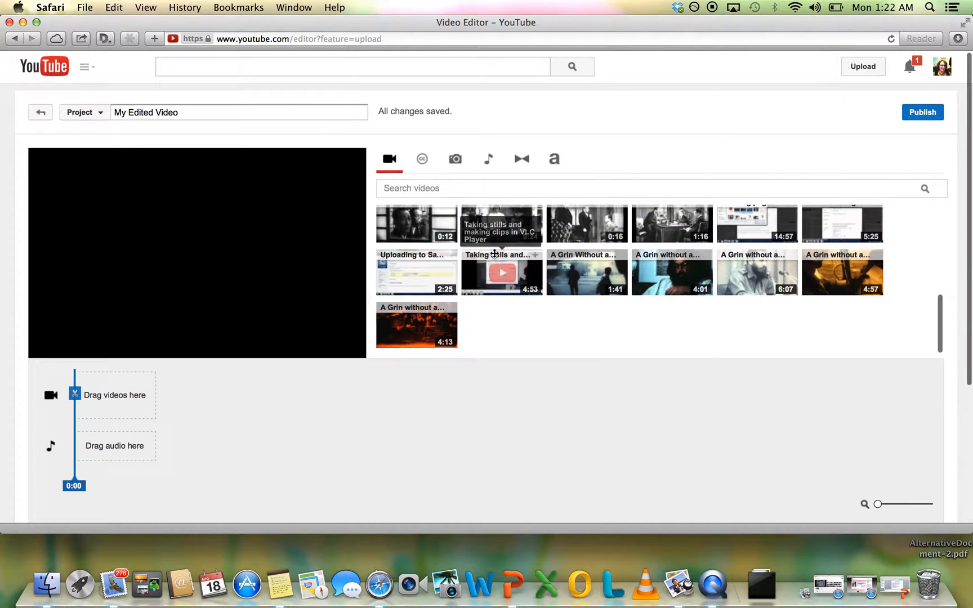
pyautogui.scroll(10, 494, 254)
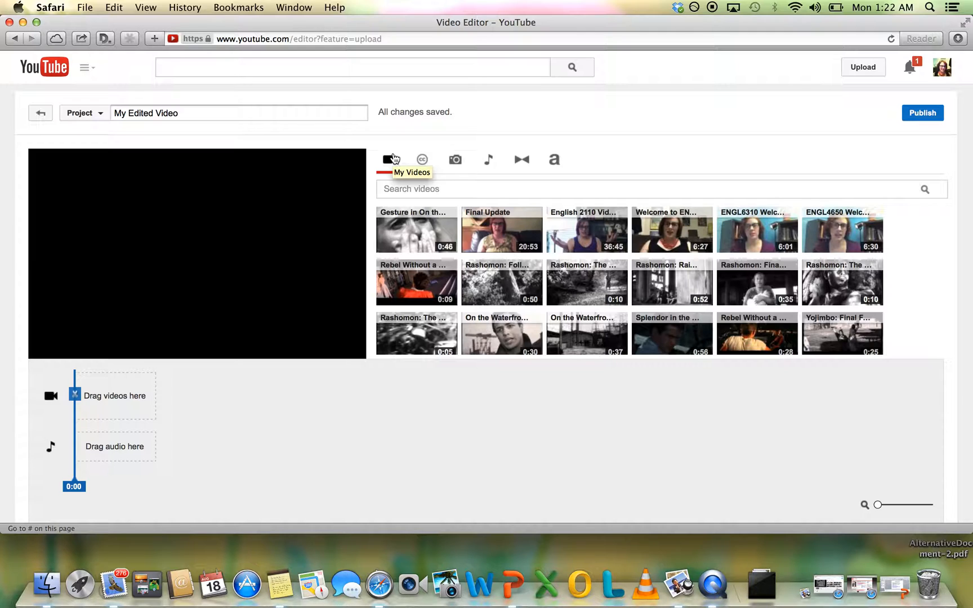
pyautogui.click(426, 167)
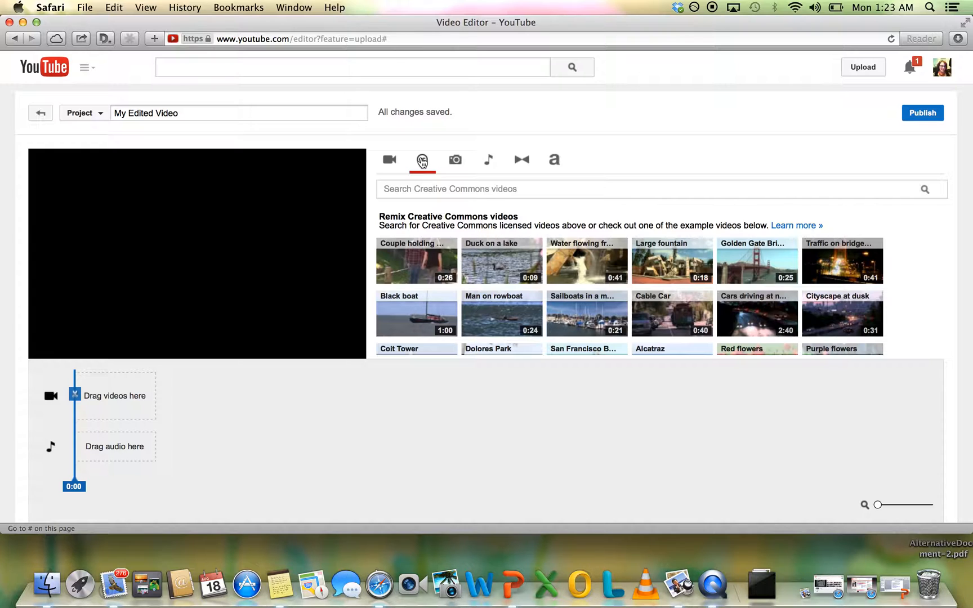
pyautogui.moveTo(534, 283)
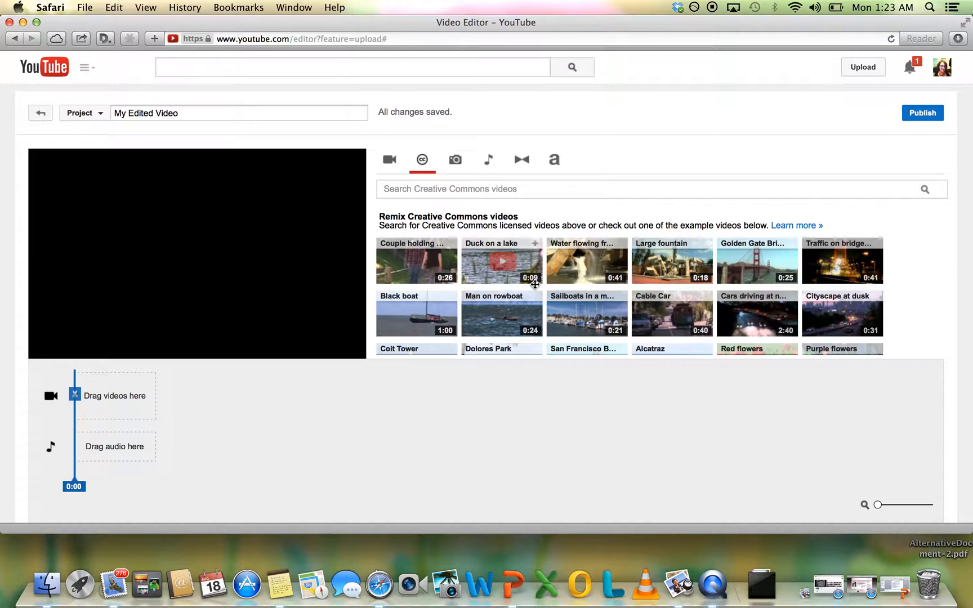
pyautogui.scroll(-10, 535, 284)
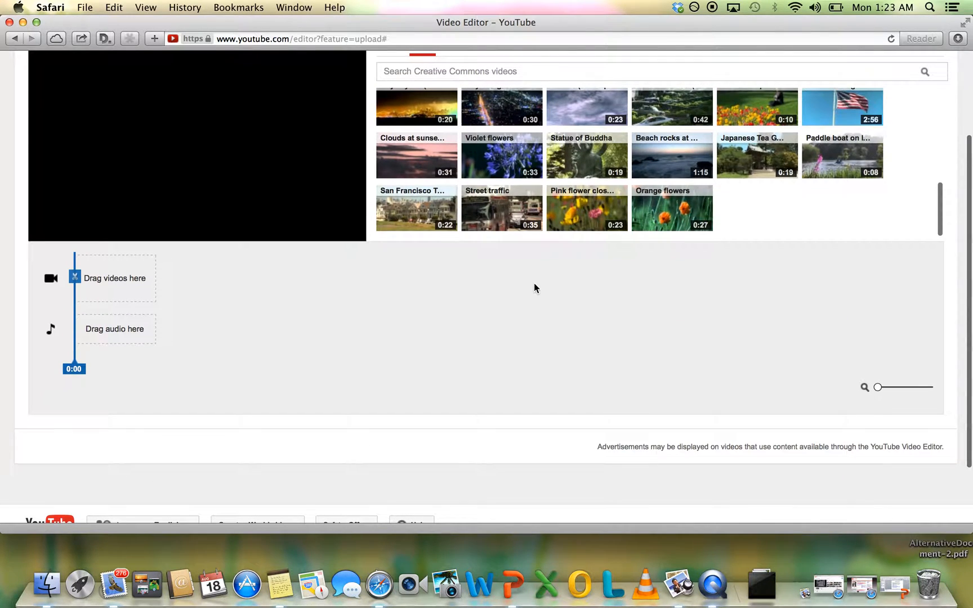
pyautogui.scroll(-3, 803, 194)
pyautogui.scroll(15, 803, 193)
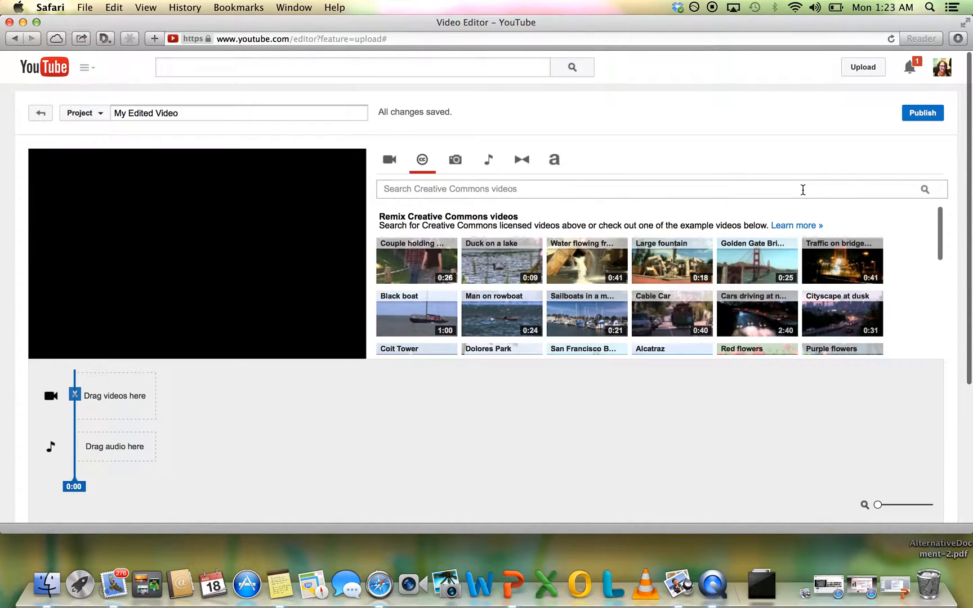
pyautogui.click(552, 189)
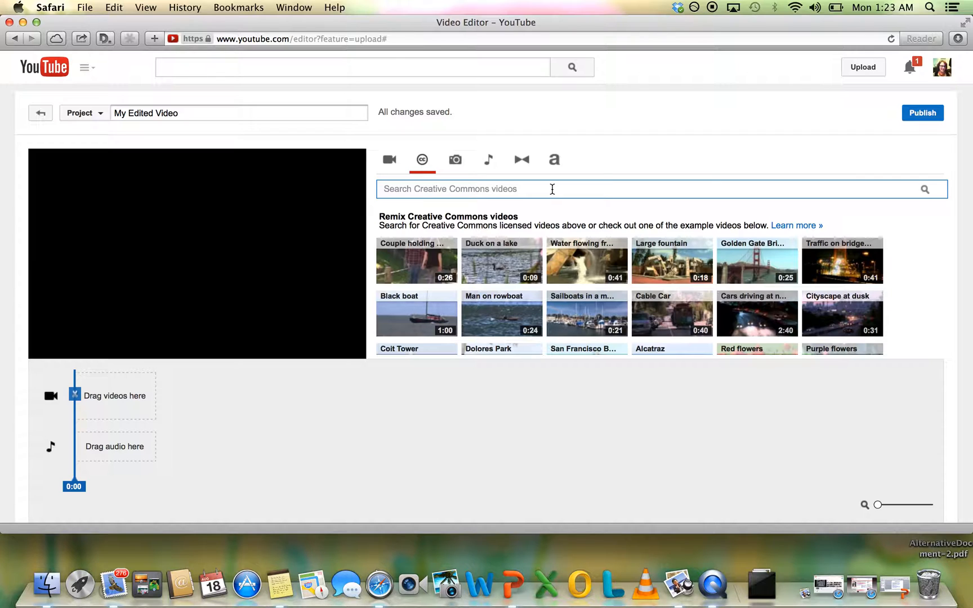
# - Examine the options for adding photos, audio tracks, transitions and titles to the project
pyautogui.click(451, 163)
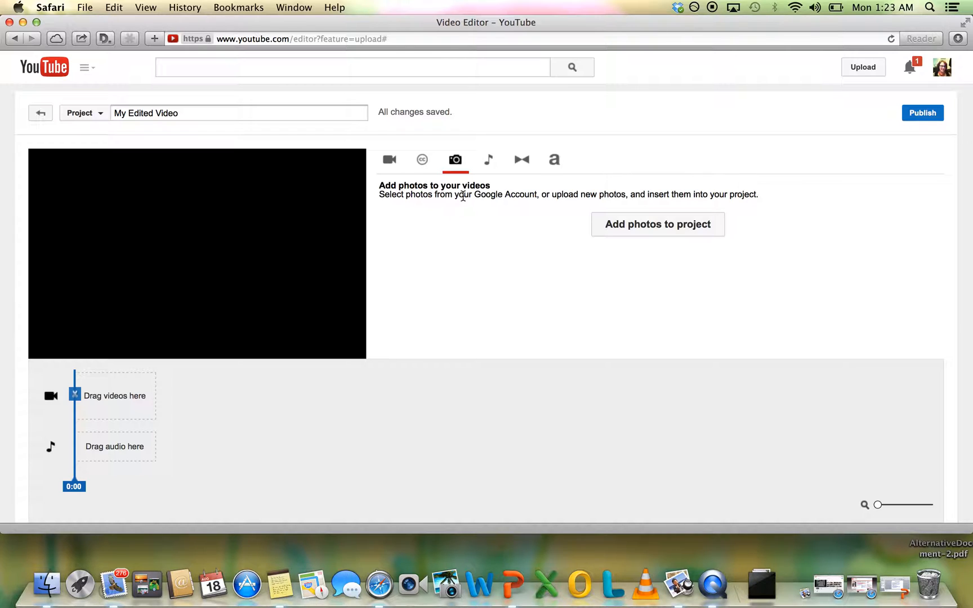
pyautogui.click(487, 162)
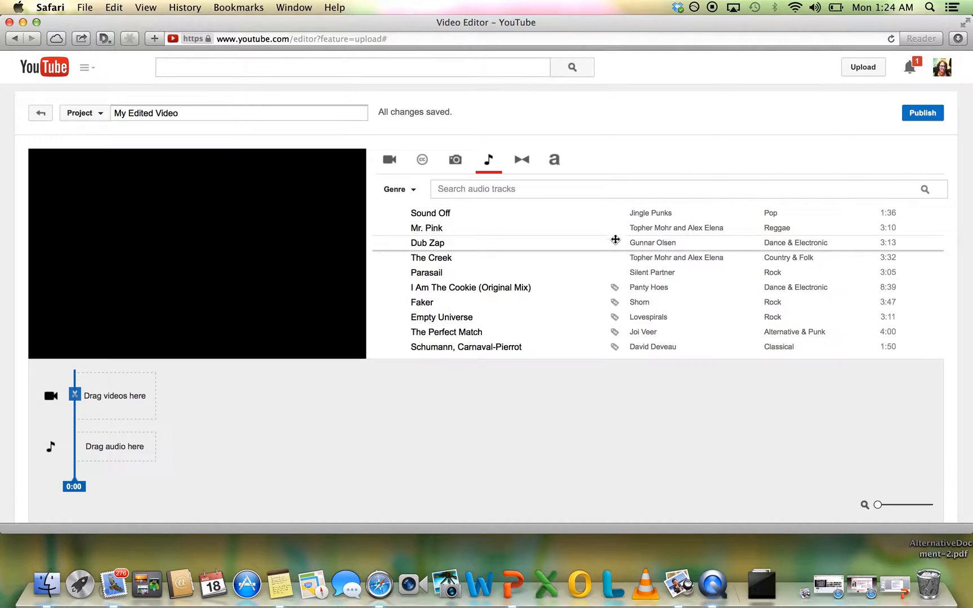
pyautogui.moveTo(616, 318)
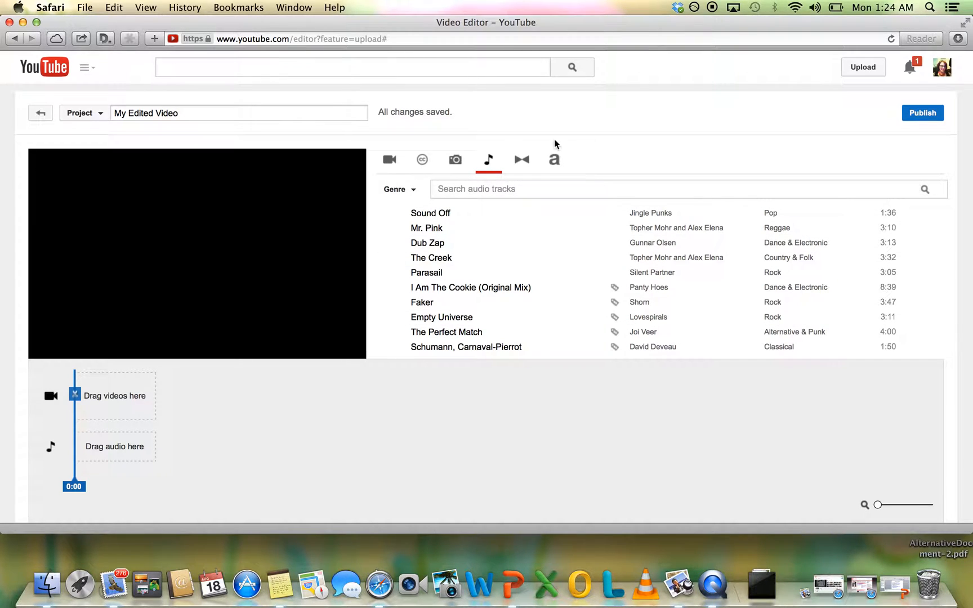
pyautogui.click(517, 159)
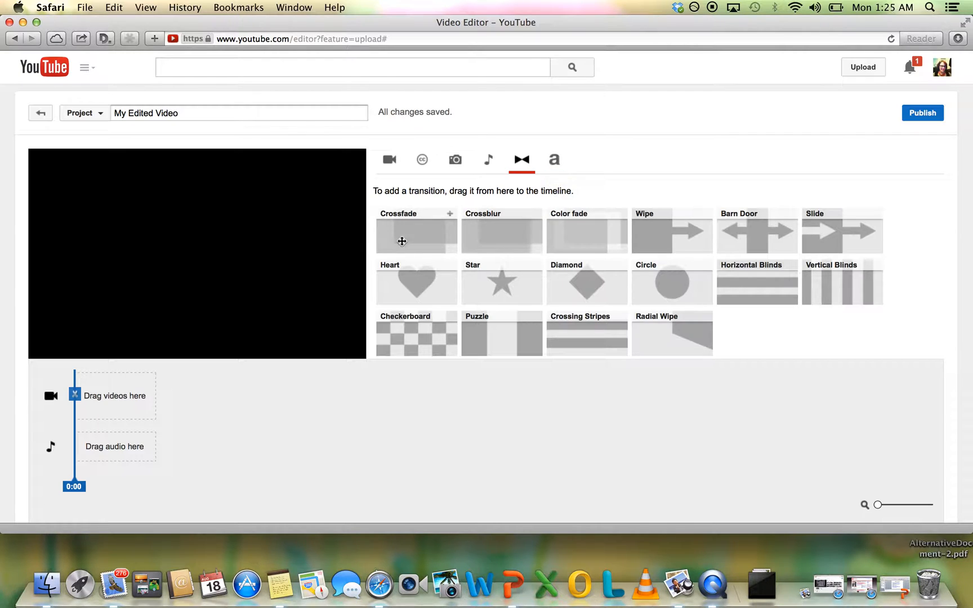
pyautogui.click(555, 162)
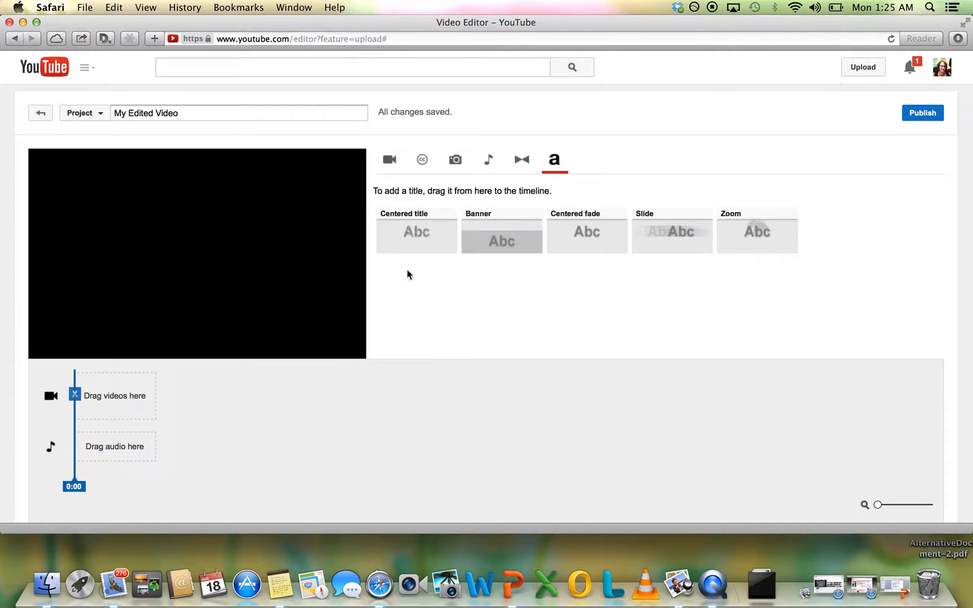
# - Search the uploaded videos for "waterfront" and add the 0:30 On the Waterfront clip to the timeline
pyautogui.click(394, 161)
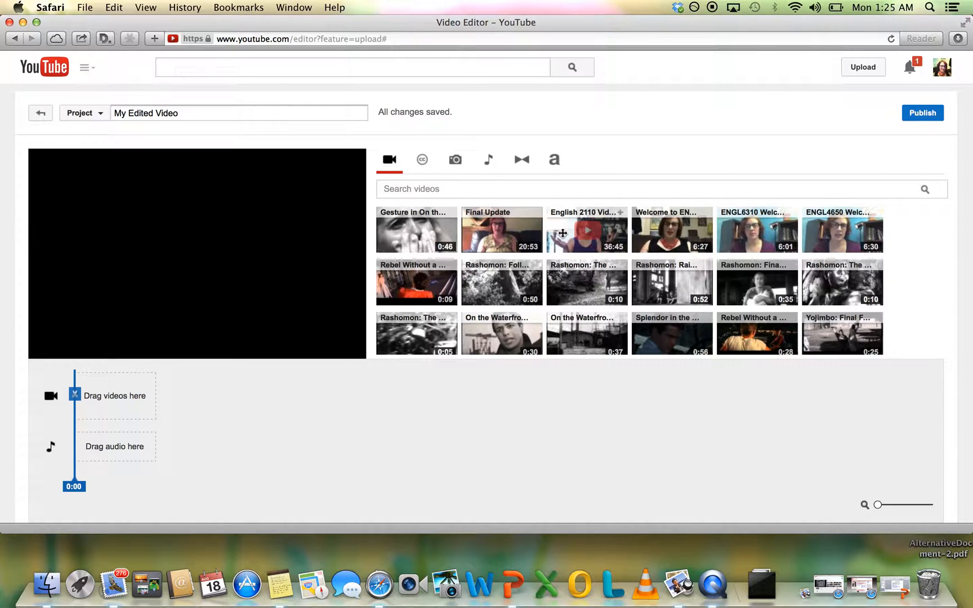
pyautogui.click(596, 189)
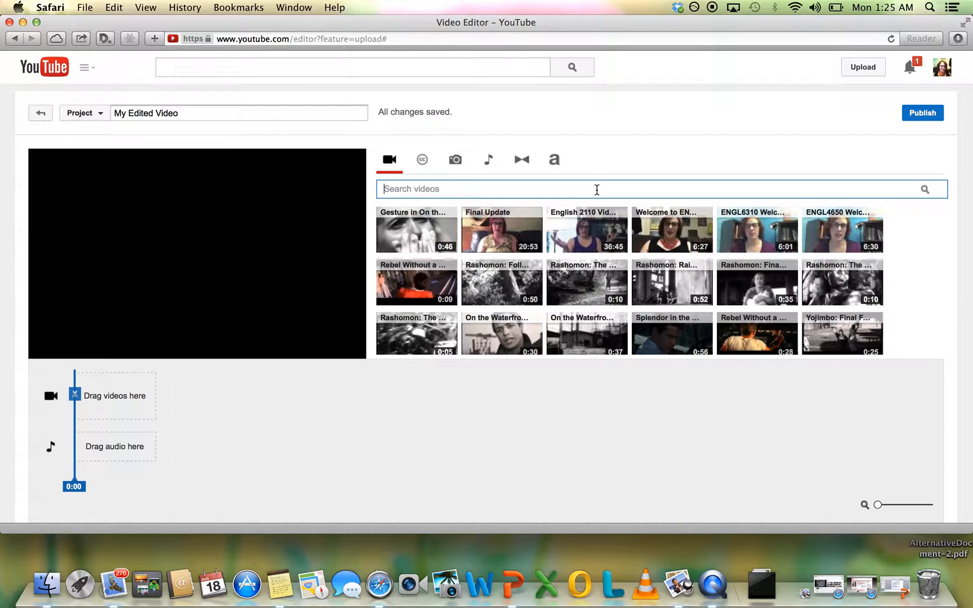
pyautogui.write('waterfront')
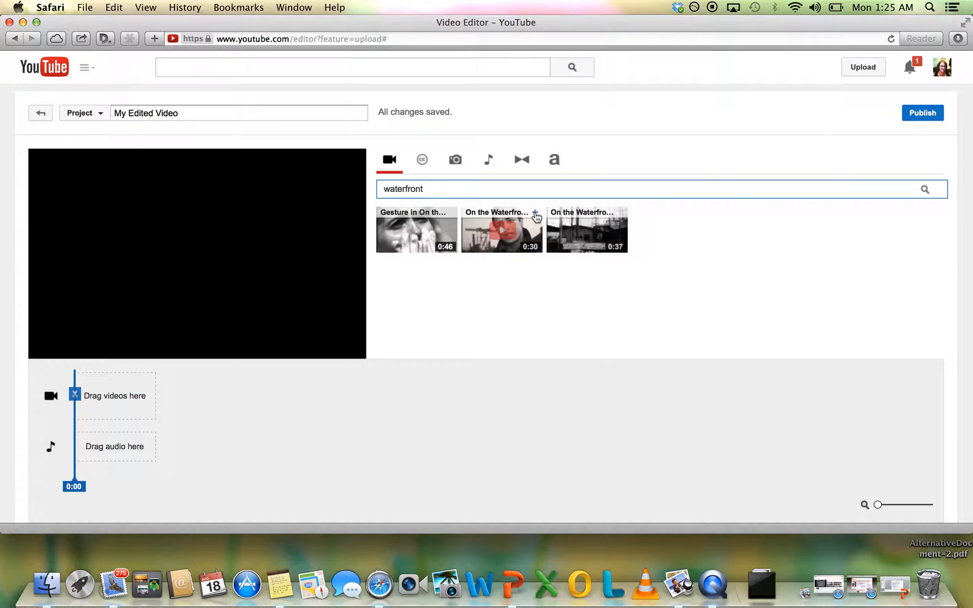
pyautogui.click(535, 214)
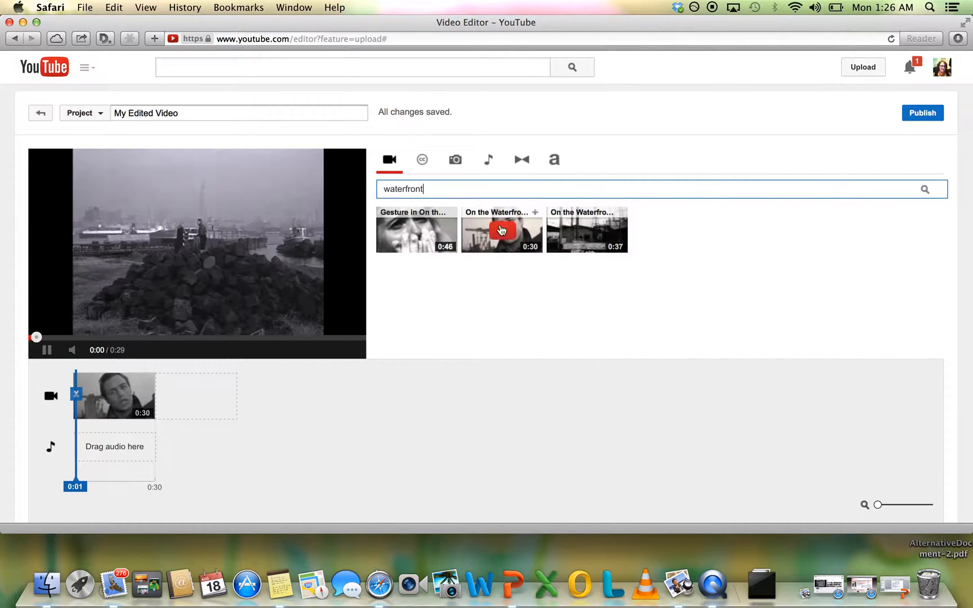
# - Place a second copy of the 0:30 clip after the first on the timeline and remove that copy
pyautogui.moveTo(476, 227); pyautogui.dragTo(218, 417)
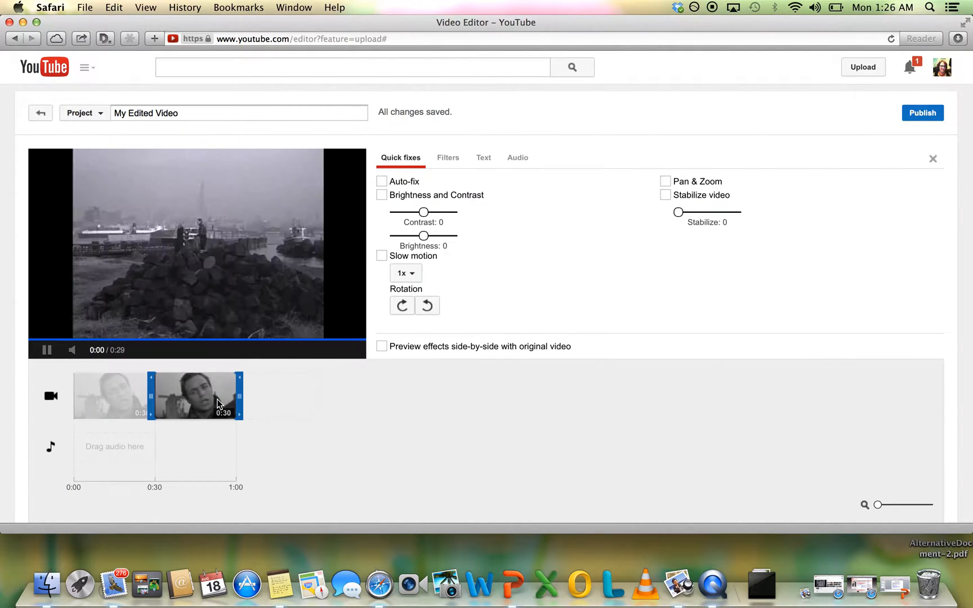
pyautogui.moveTo(207, 382)
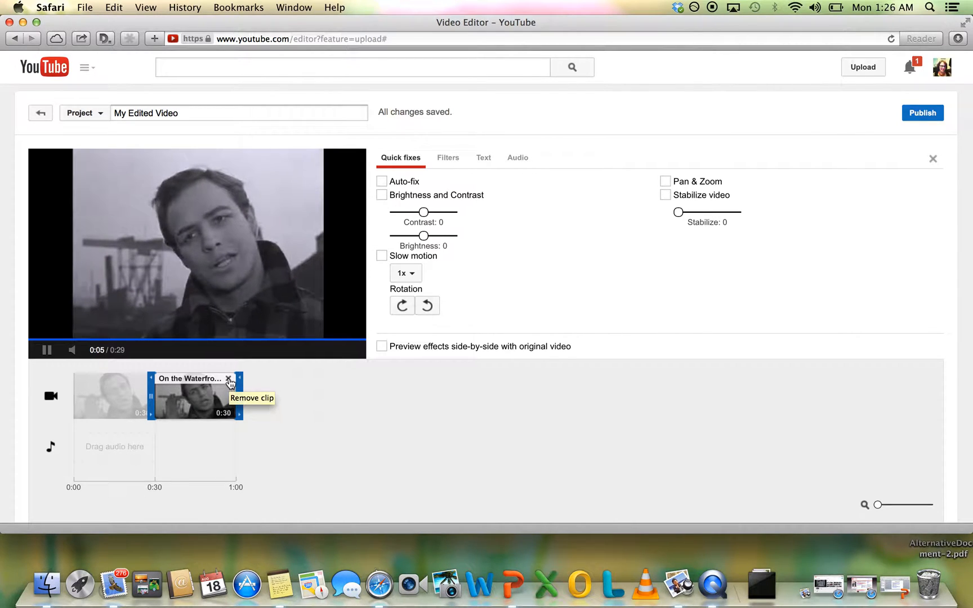
pyautogui.click(228, 380)
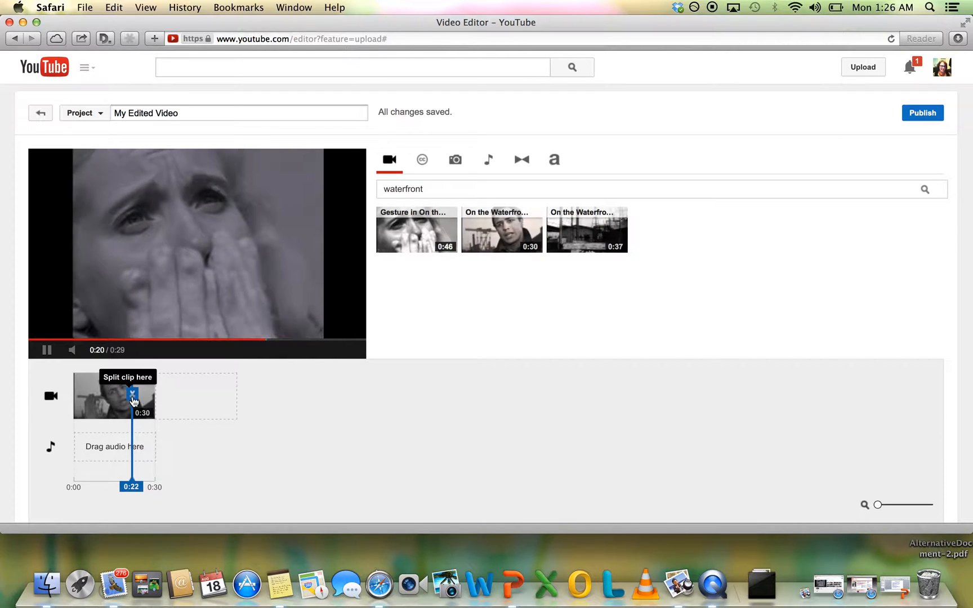
# - Pause the preview with the playhead at 0:23 and temporarily disable f.lux
pyautogui.click(40, 352)
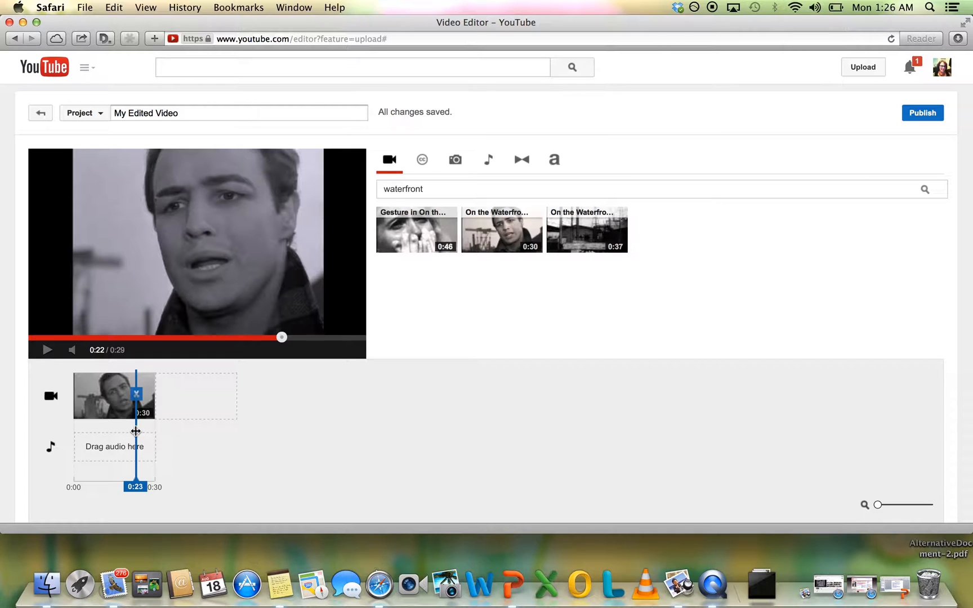
pyautogui.click(694, 8)
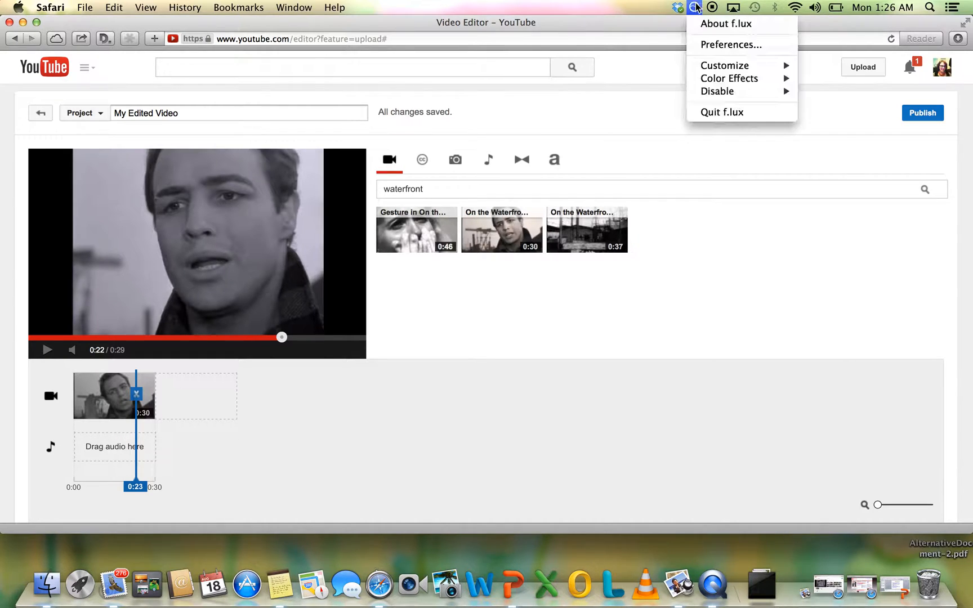
pyautogui.moveTo(784, 93)
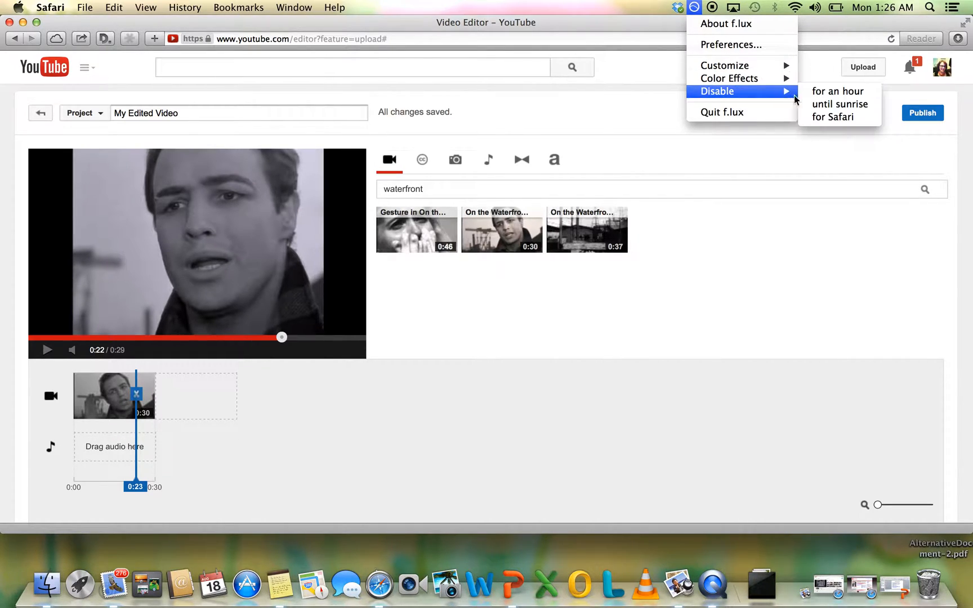
pyautogui.click(821, 99)
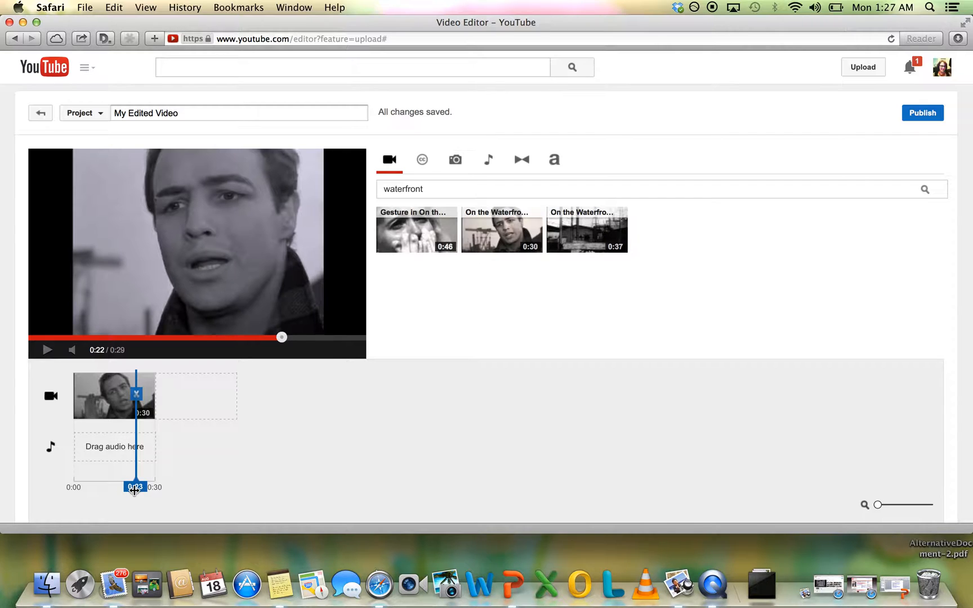
# - Split the timeline clip at 0:23 and remove the second piece
pyautogui.click(136, 397)
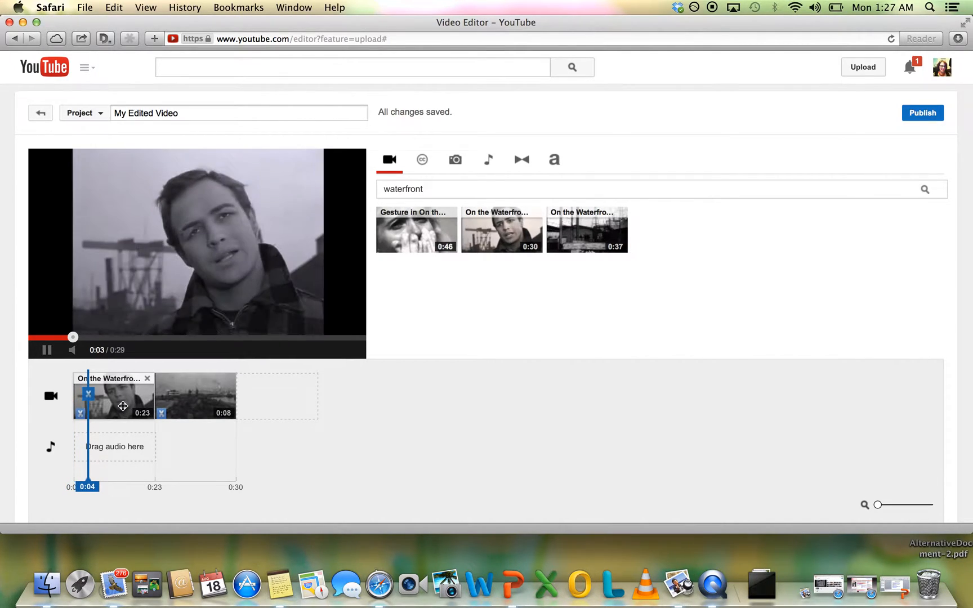
pyautogui.click(195, 403)
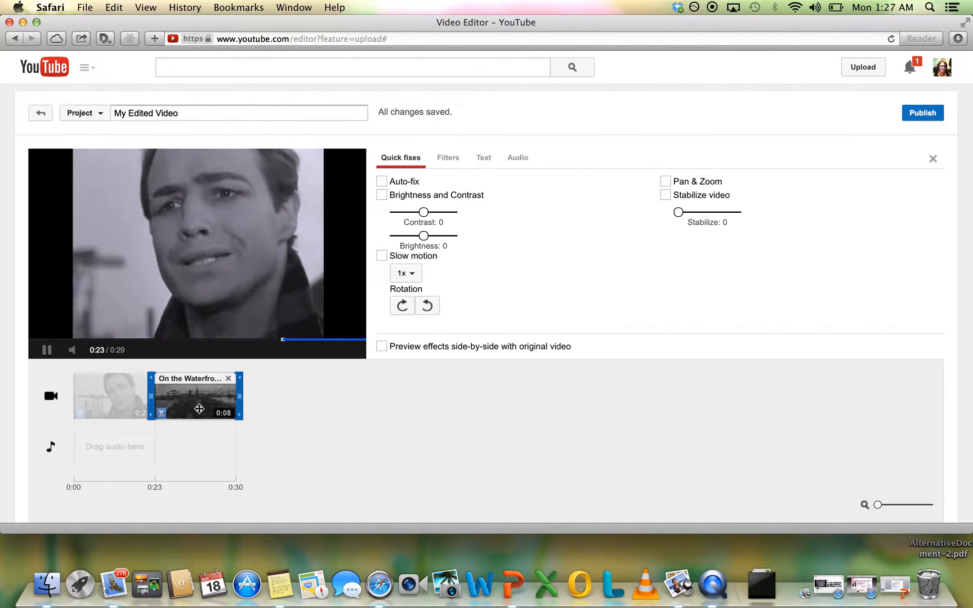
pyautogui.click(229, 378)
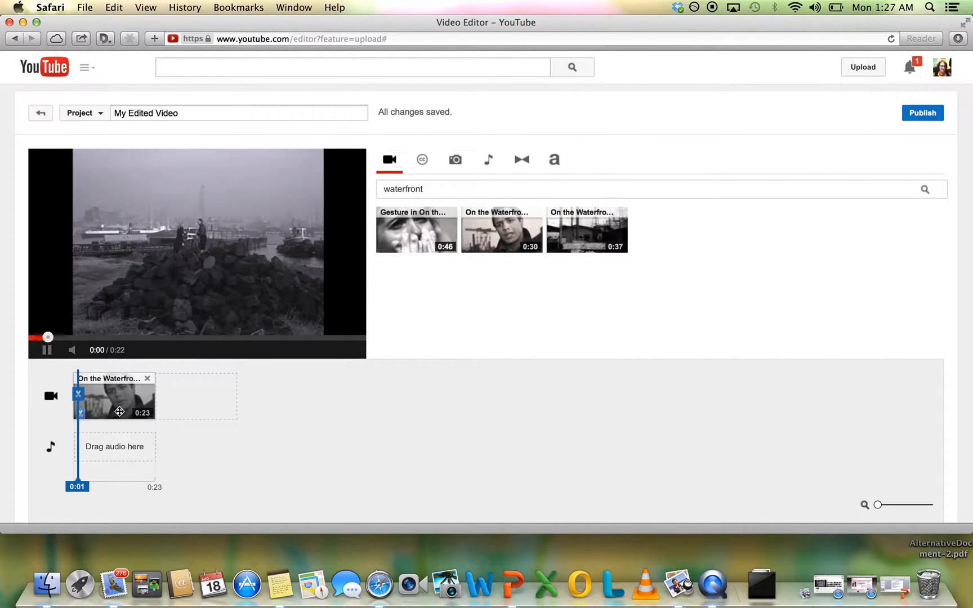
# - Trim the remaining clip to about 5 seconds, starting at about 0:17.7 and ending at about 0:22.6 of the source
pyautogui.click(47, 350)
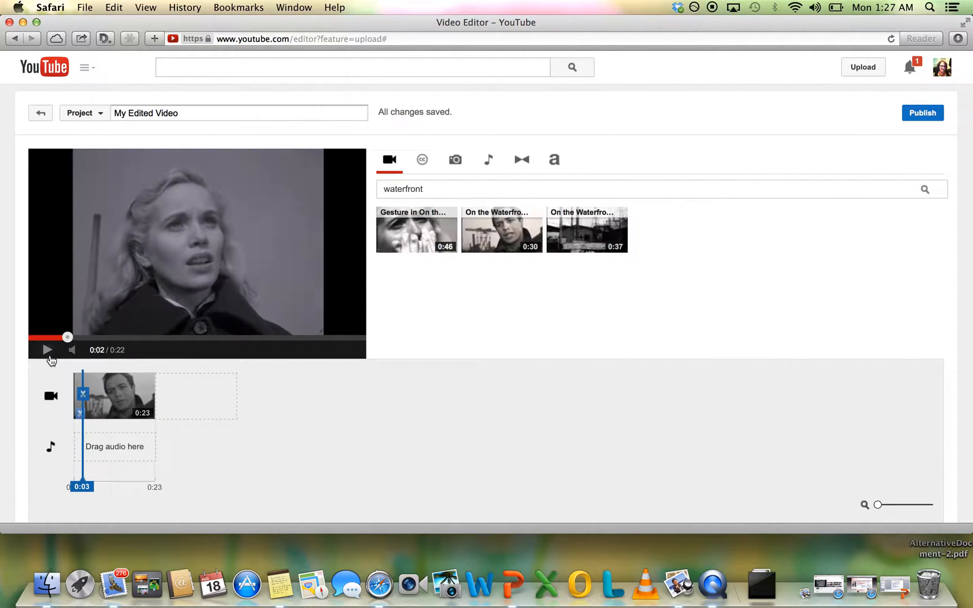
pyautogui.moveTo(120, 403)
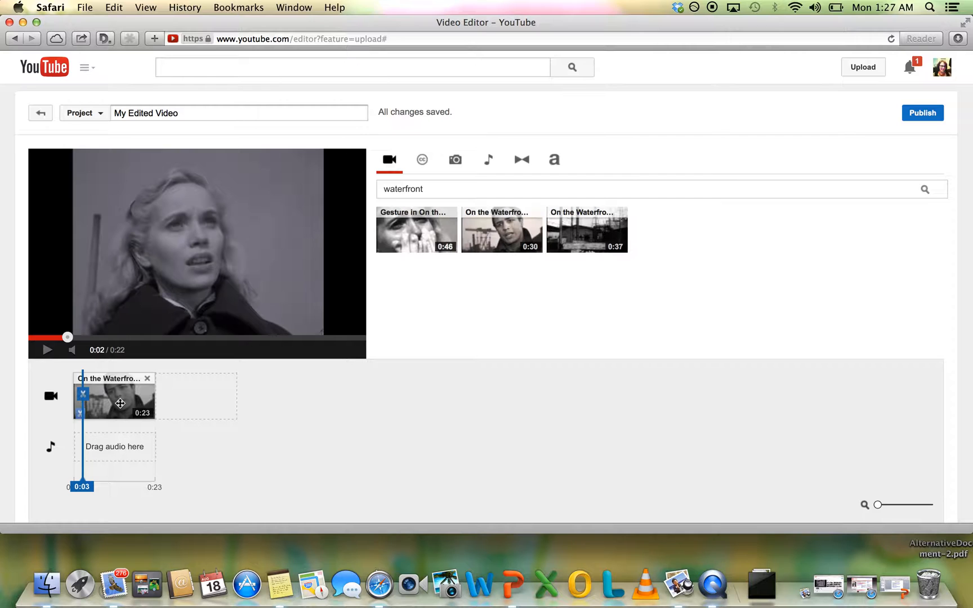
pyautogui.click(120, 403)
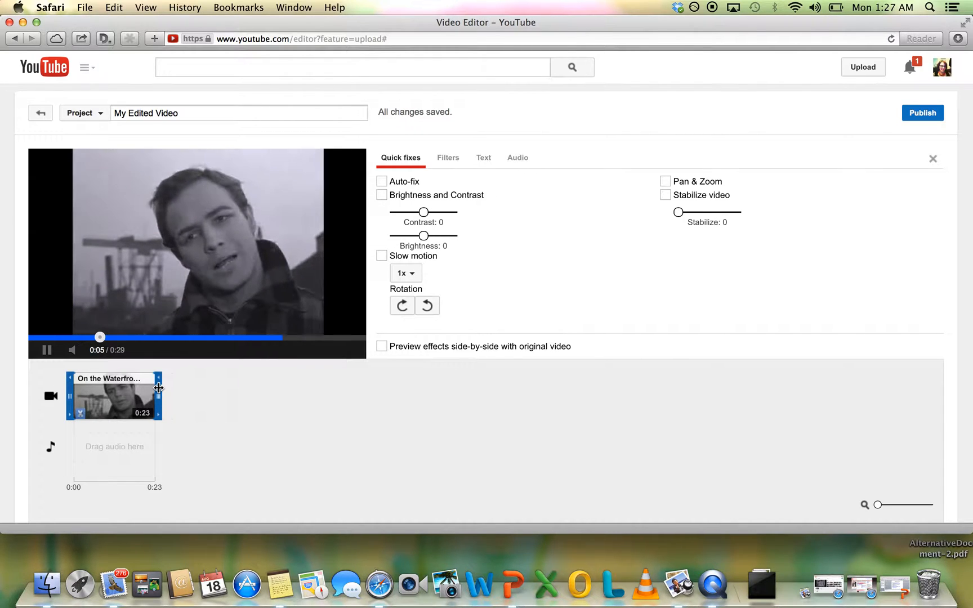
pyautogui.moveTo(70, 395); pyautogui.dragTo(106, 396)
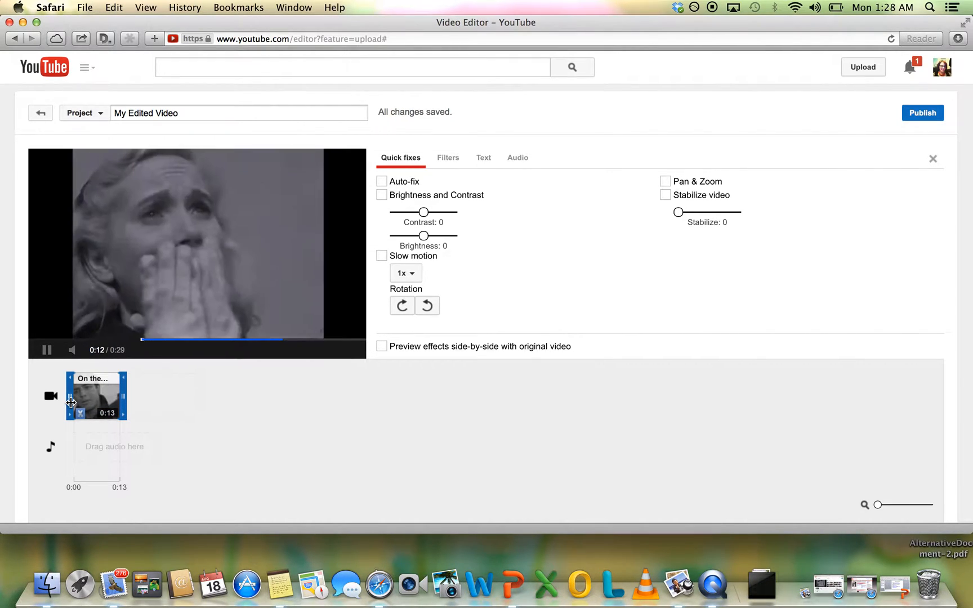
pyautogui.moveTo(70, 389); pyautogui.dragTo(98, 395)
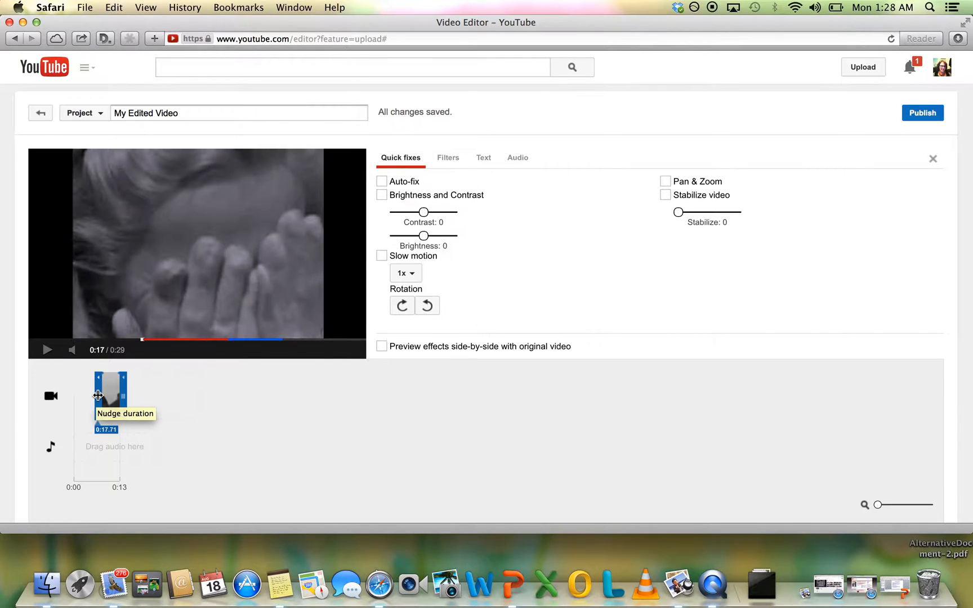
pyautogui.moveTo(98, 395); pyautogui.dragTo(98, 395)
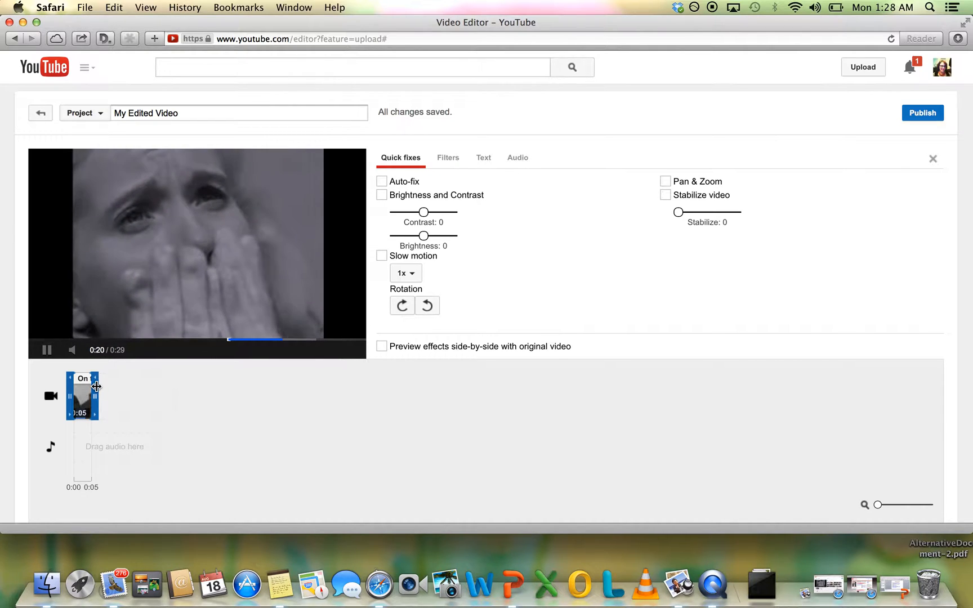
pyautogui.moveTo(96, 396); pyautogui.dragTo(96, 396)
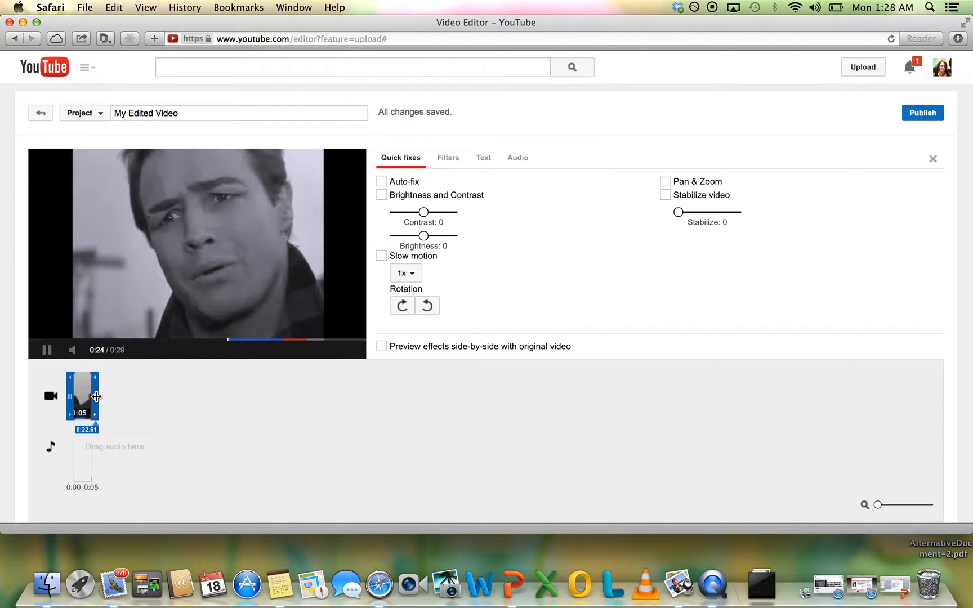
# - Fine-tune the end trim of the timeline clip to about 0:22.7 of the source
pyautogui.moveTo(96, 396)
pyautogui.mouseDown()
pyautogui.moveTo(86, 397)
pyautogui.moveTo(97, 398)
pyautogui.mouseUp()
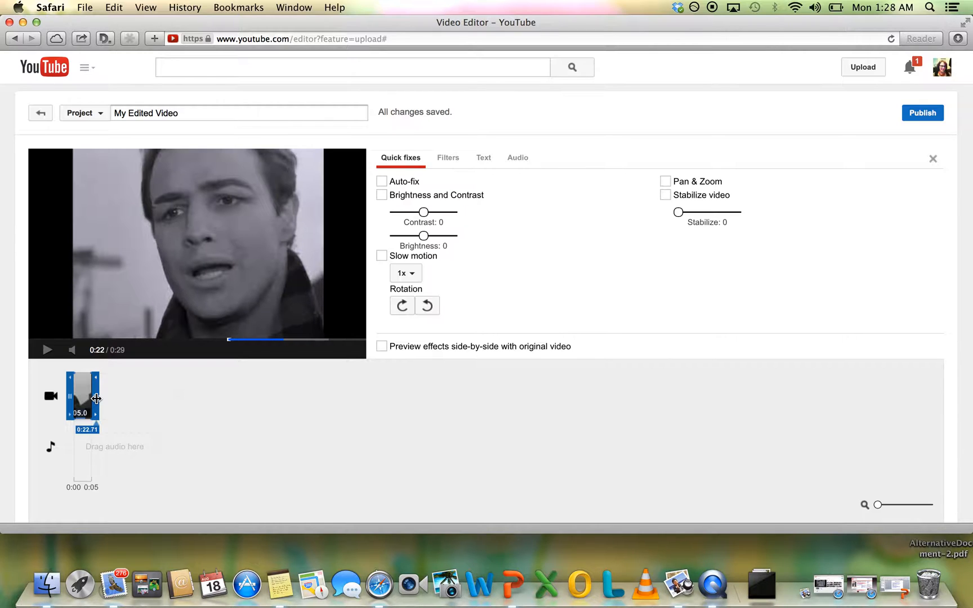
pyautogui.moveTo(96, 398); pyautogui.dragTo(97, 398)
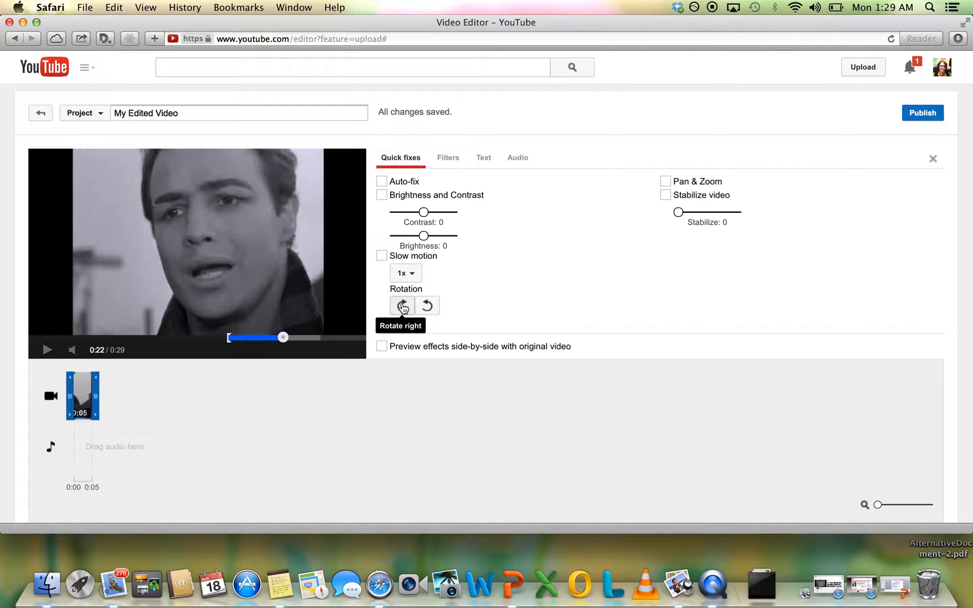
# - Try rotating the clip right and back left, and turn Pan & Zoom on and off again
pyautogui.click(402, 307)
pyautogui.click(426, 308)
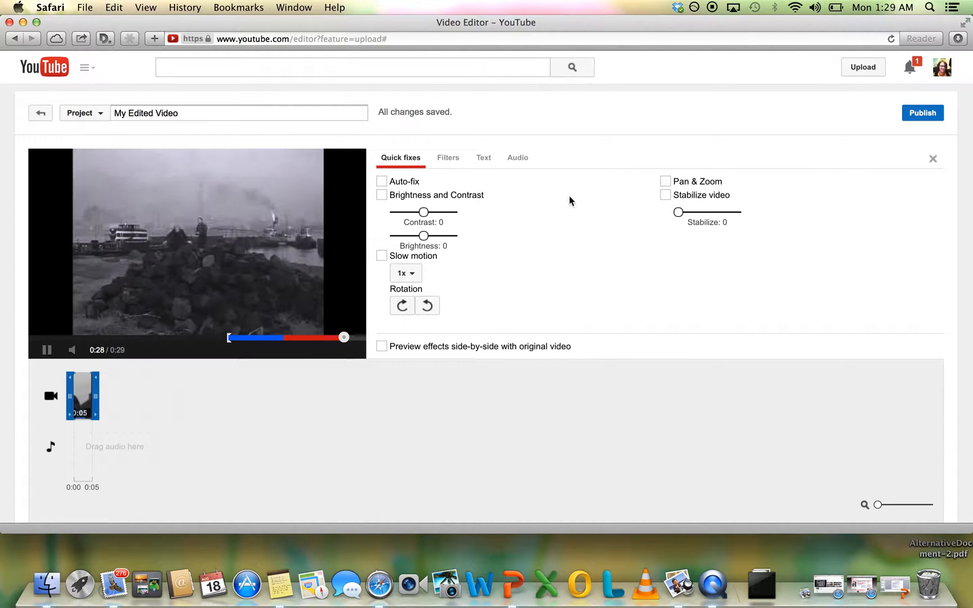
pyautogui.click(670, 185)
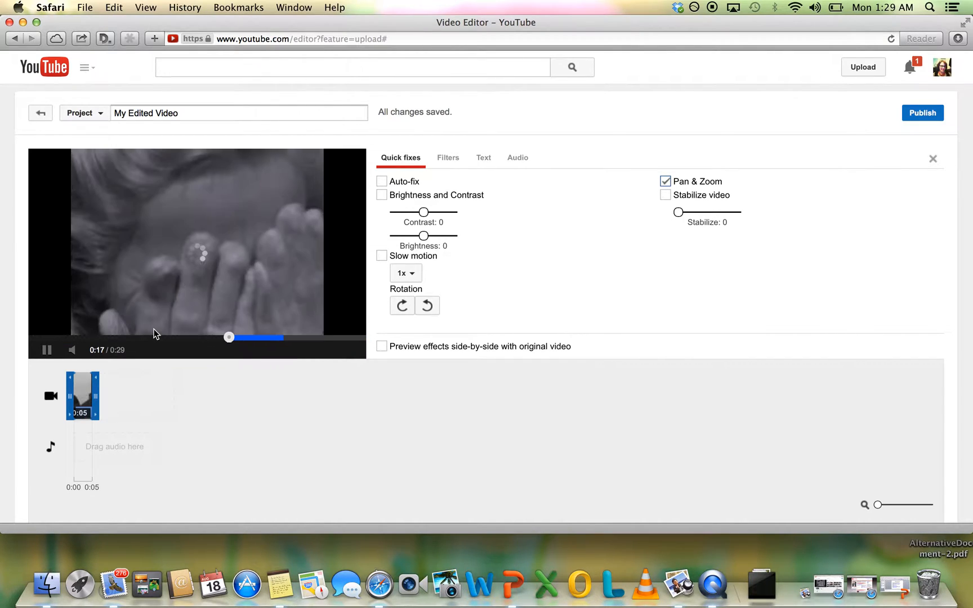
pyautogui.click(665, 181)
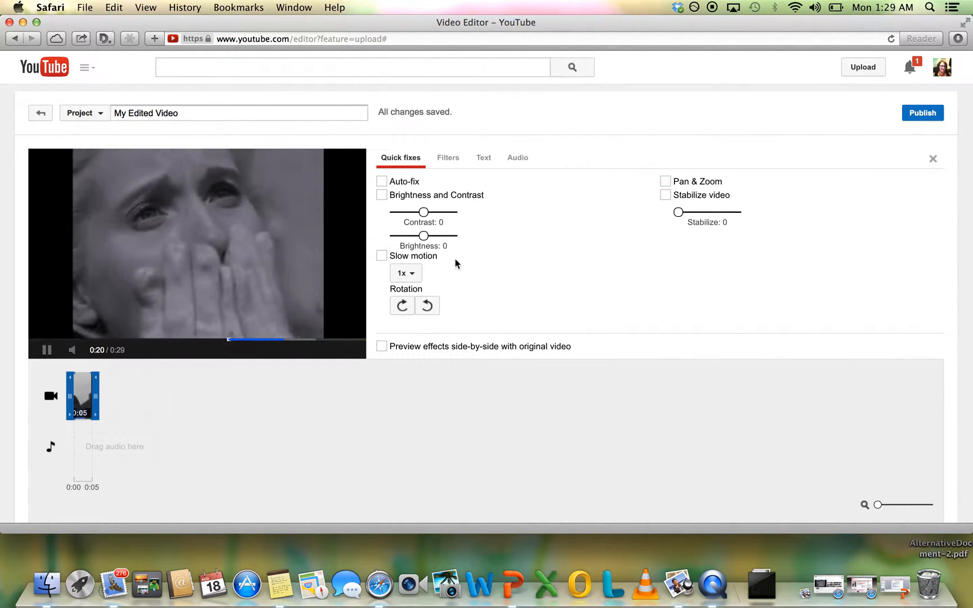
pyautogui.click(709, 199)
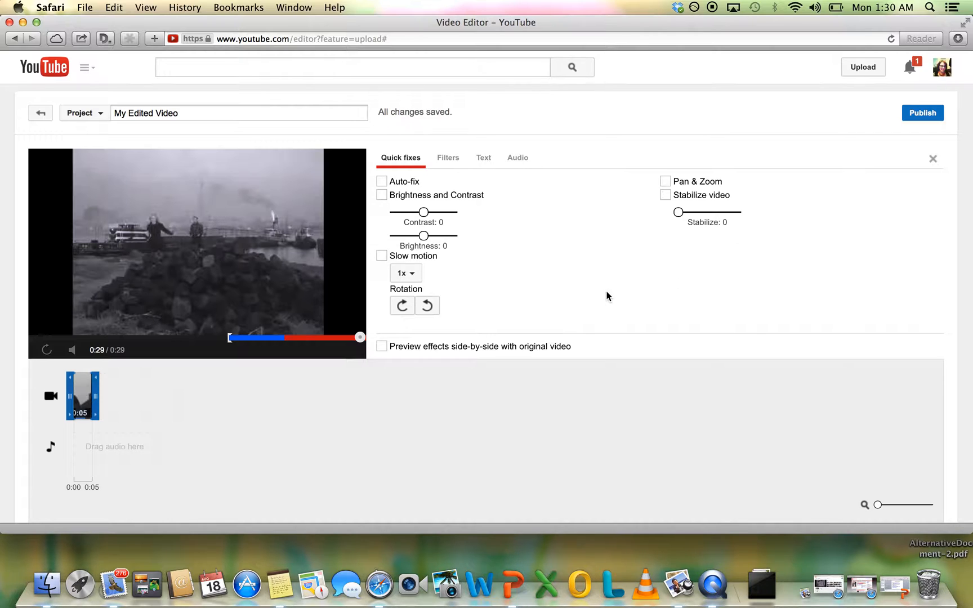
# - Browse the filters, try the Thermal filter on the clip and remove it
pyautogui.click(448, 163)
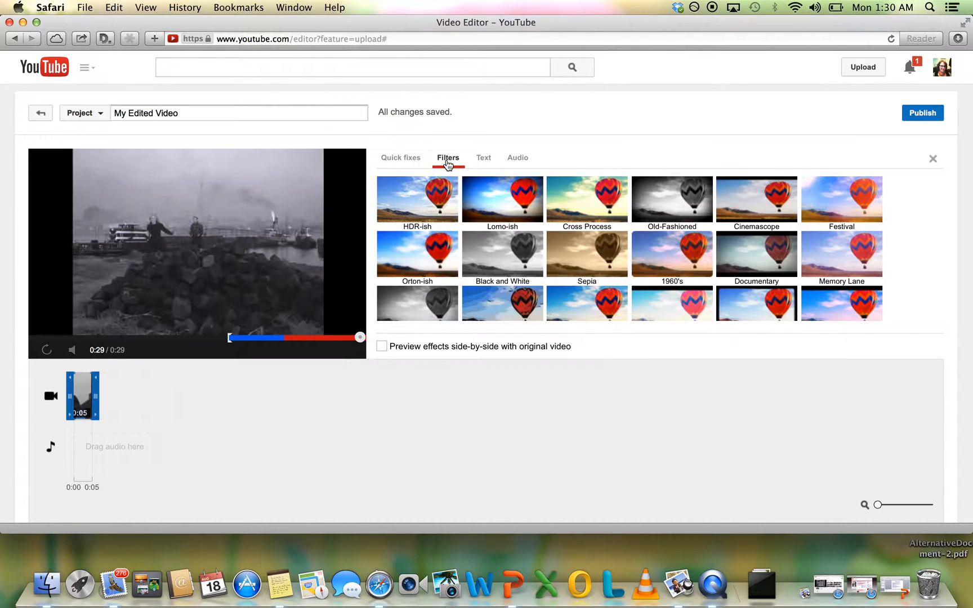
pyautogui.moveTo(608, 275)
pyautogui.scroll(-2, 905, 214)
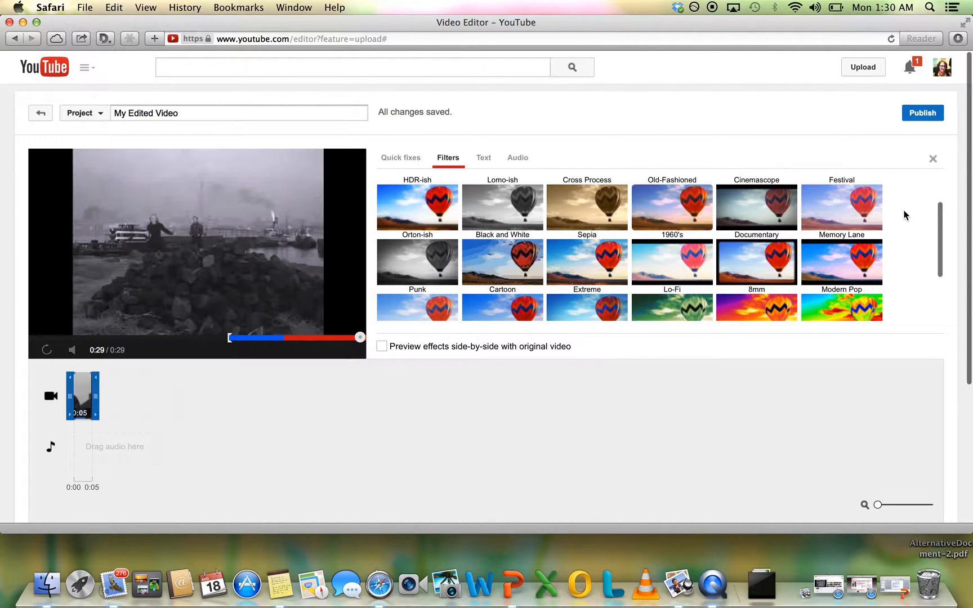
pyautogui.scroll(-5, 844, 287)
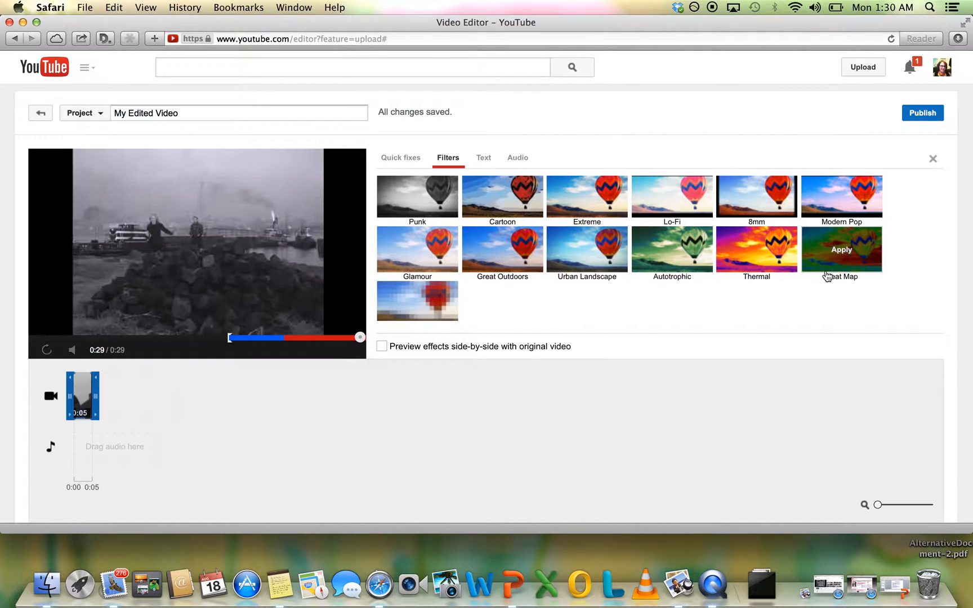
pyautogui.click(765, 257)
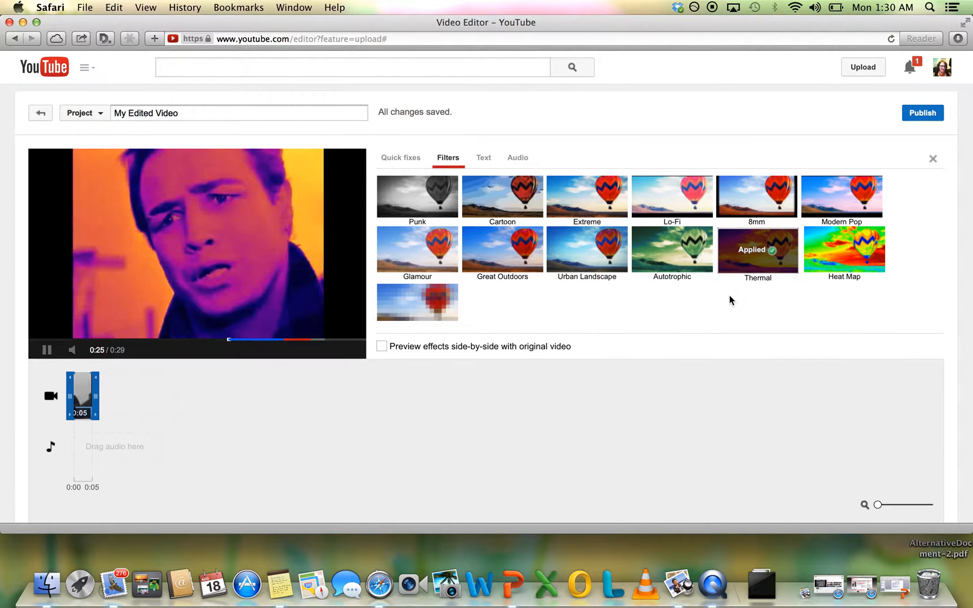
pyautogui.scroll(1, 732, 293)
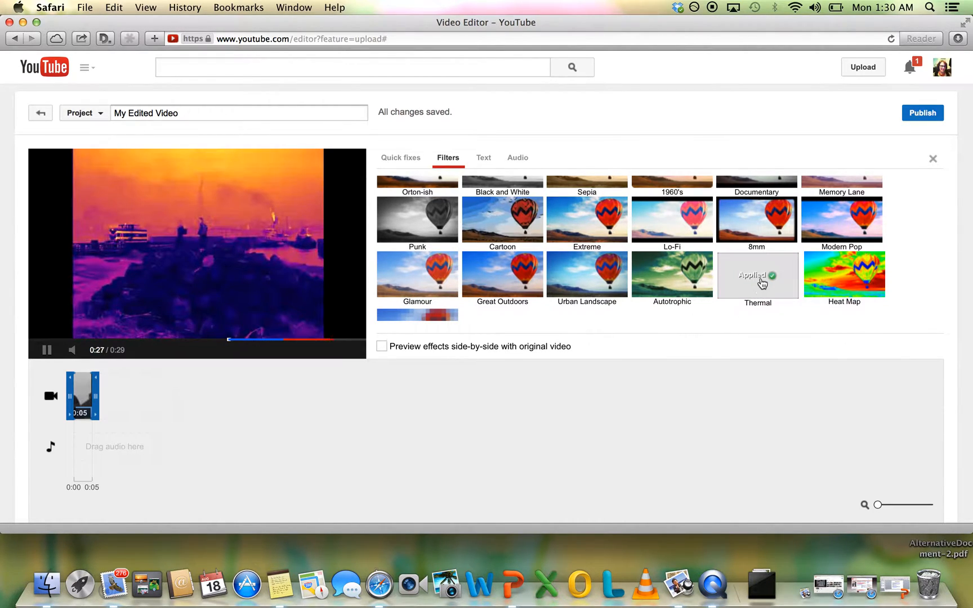
pyautogui.click(761, 284)
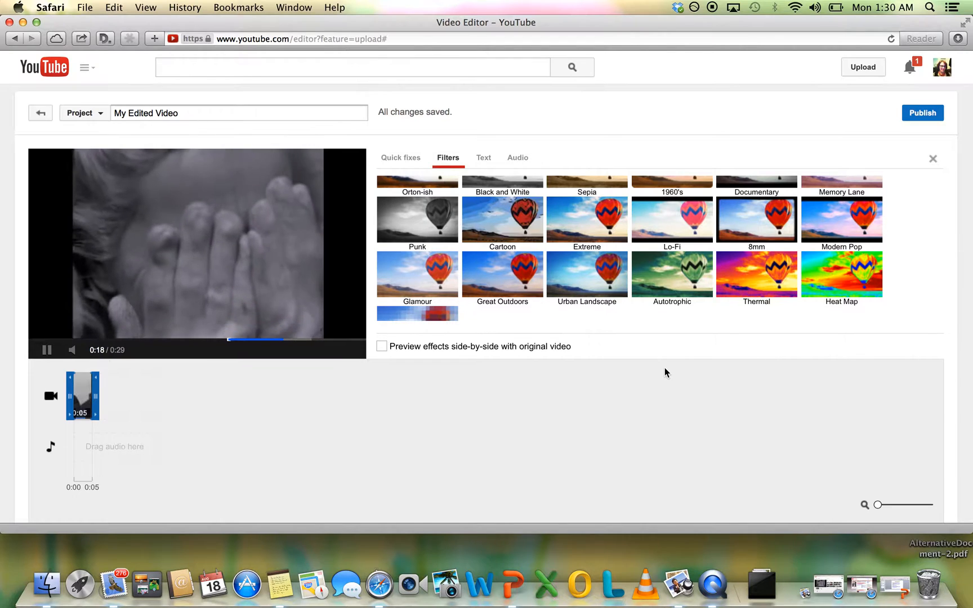
# - Compare the Thermal filter side by side with the original video, and turn both the filter and the comparison off
pyautogui.click(382, 347)
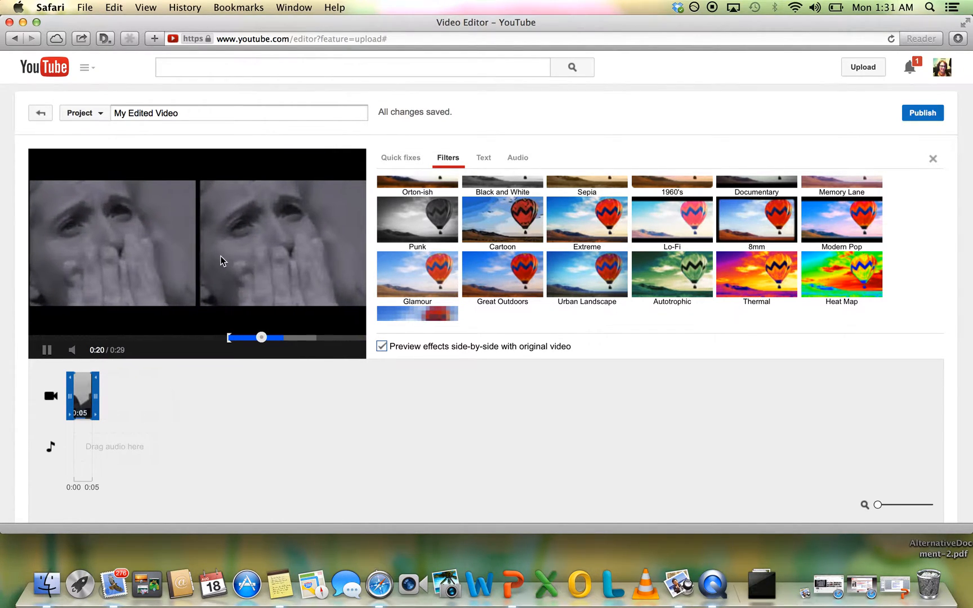
pyautogui.click(769, 292)
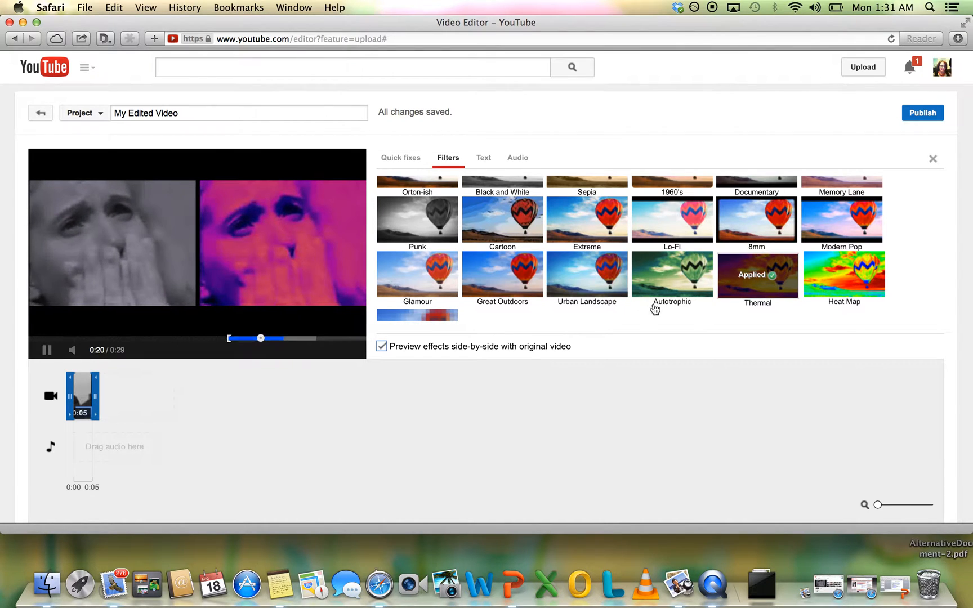
pyautogui.click(743, 282)
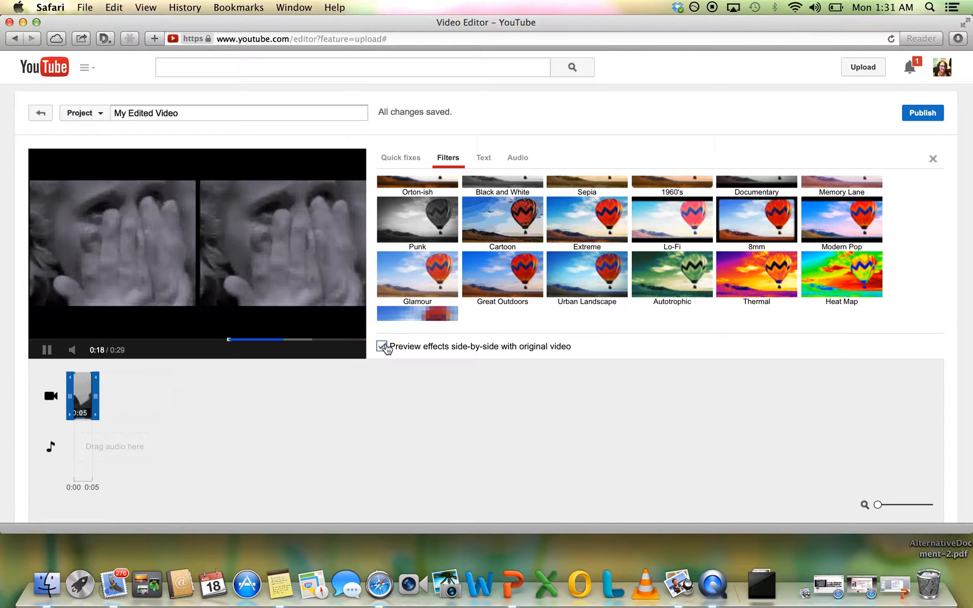
pyautogui.click(382, 347)
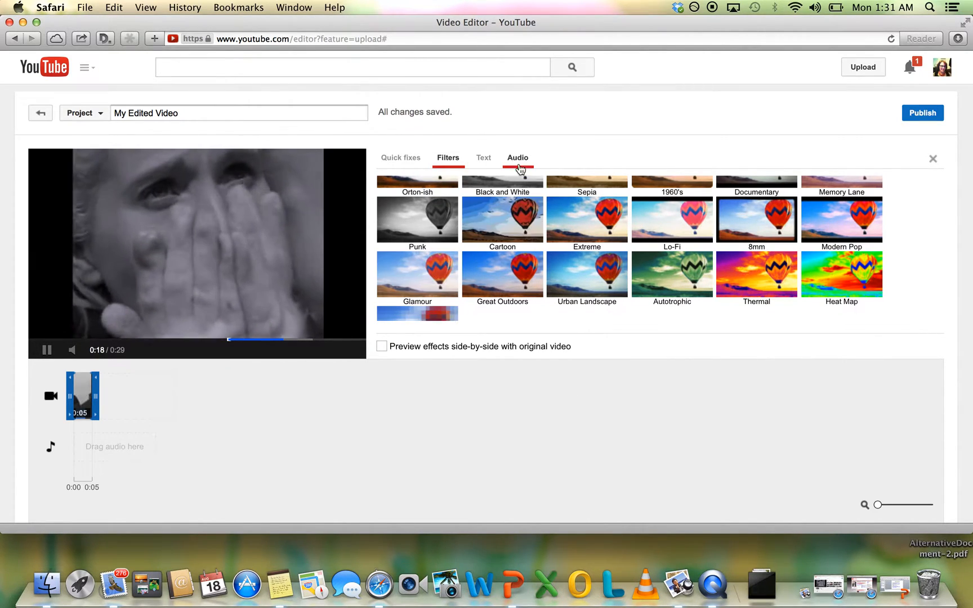
# - Review the clip's text and audio settings and close its effect settings
pyautogui.click(491, 163)
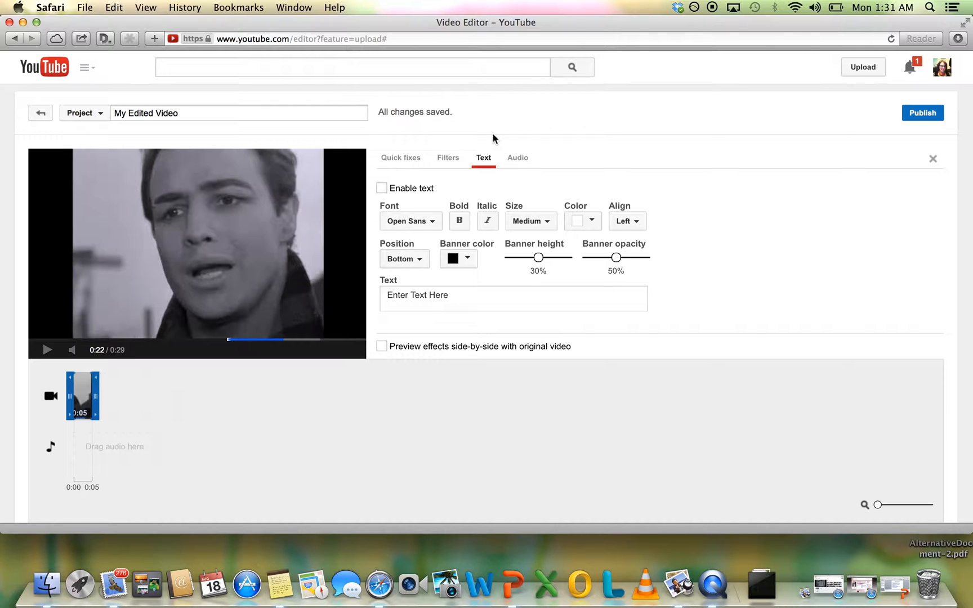
pyautogui.click(518, 158)
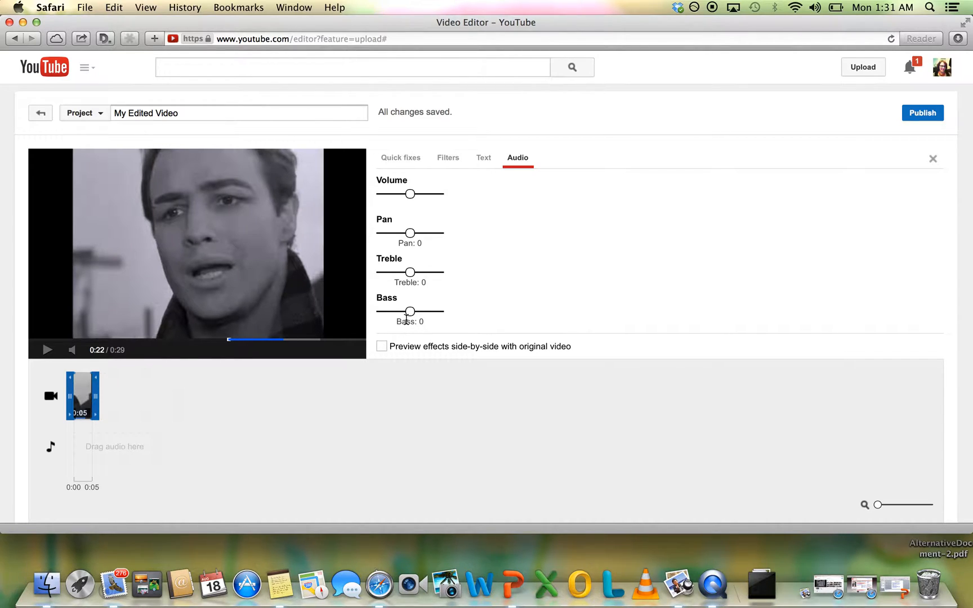
pyautogui.click(360, 422)
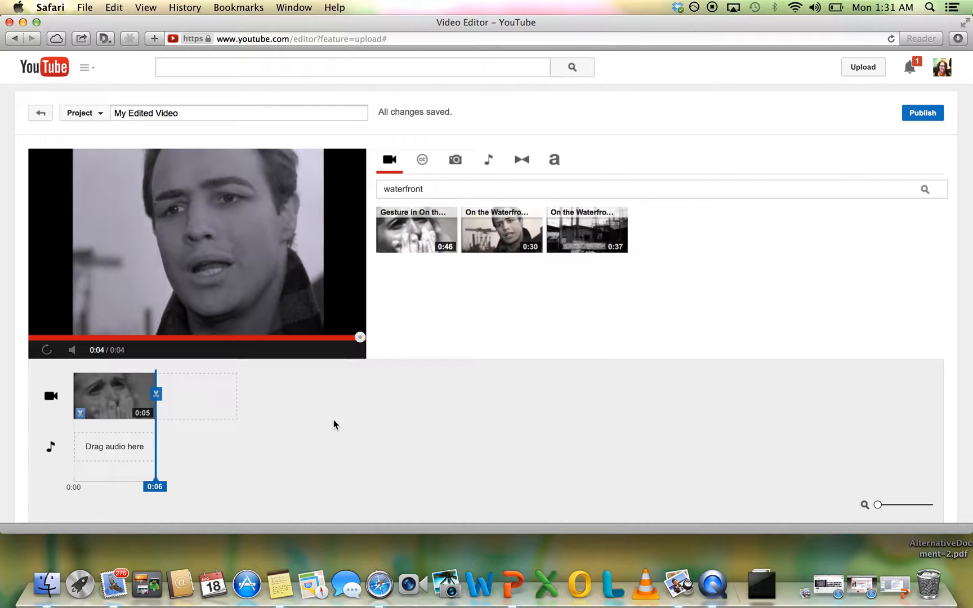
# - Add a Banner title after the video clip on the timeline and extend it to about 6 seconds
pyautogui.click(554, 157)
pyautogui.moveTo(533, 211)
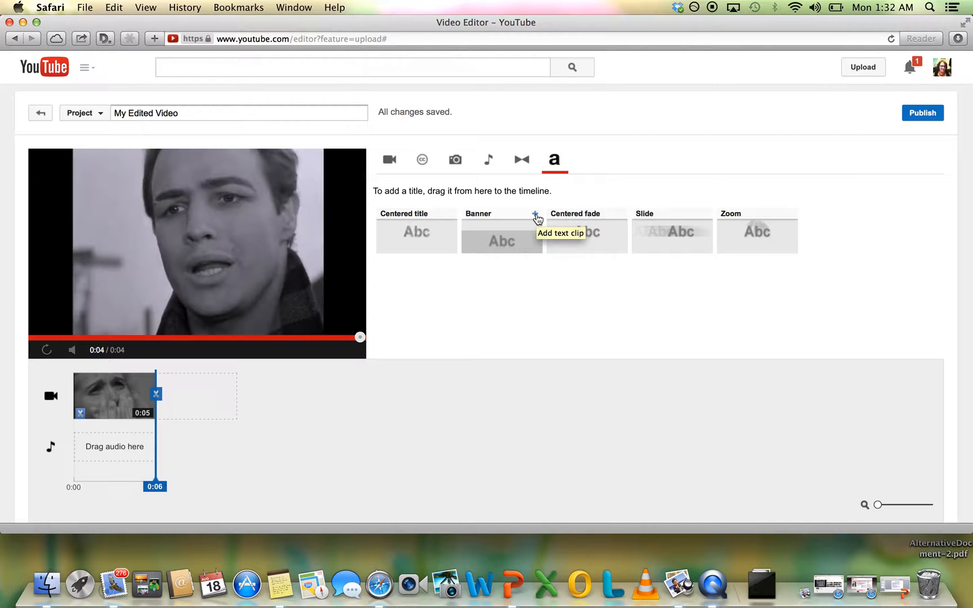
pyautogui.click(535, 216)
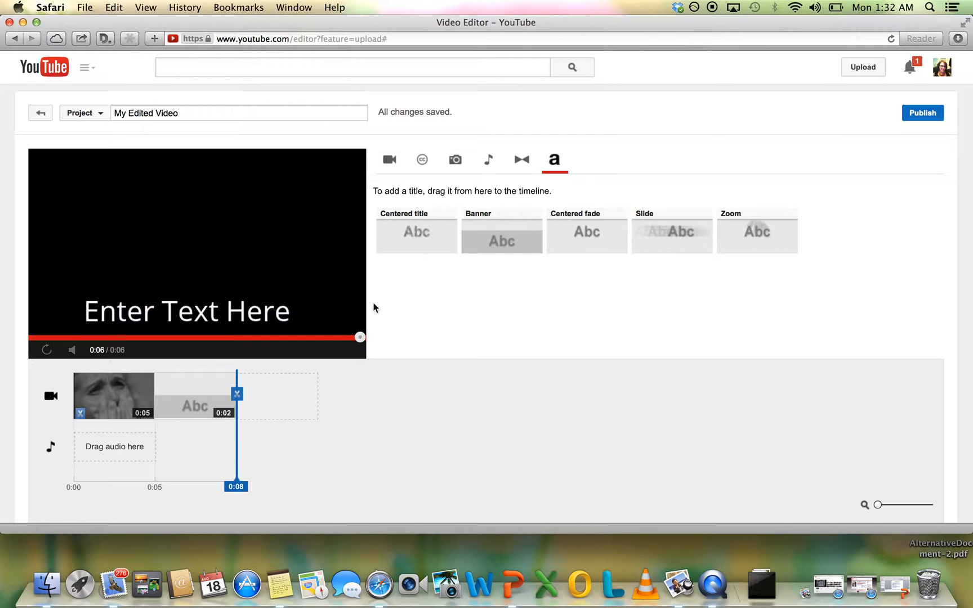
pyautogui.click(200, 397)
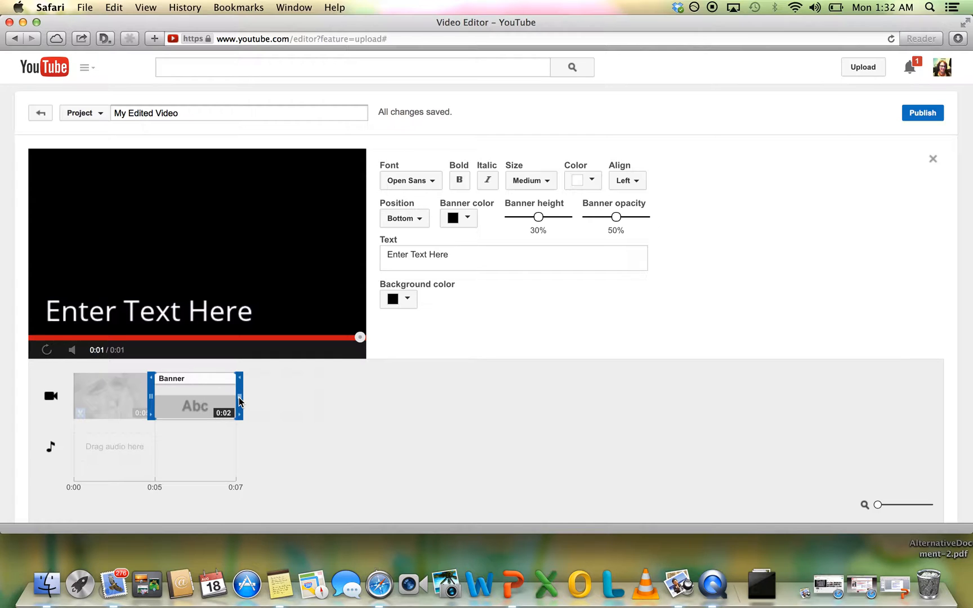
pyautogui.moveTo(239, 400); pyautogui.dragTo(263, 400)
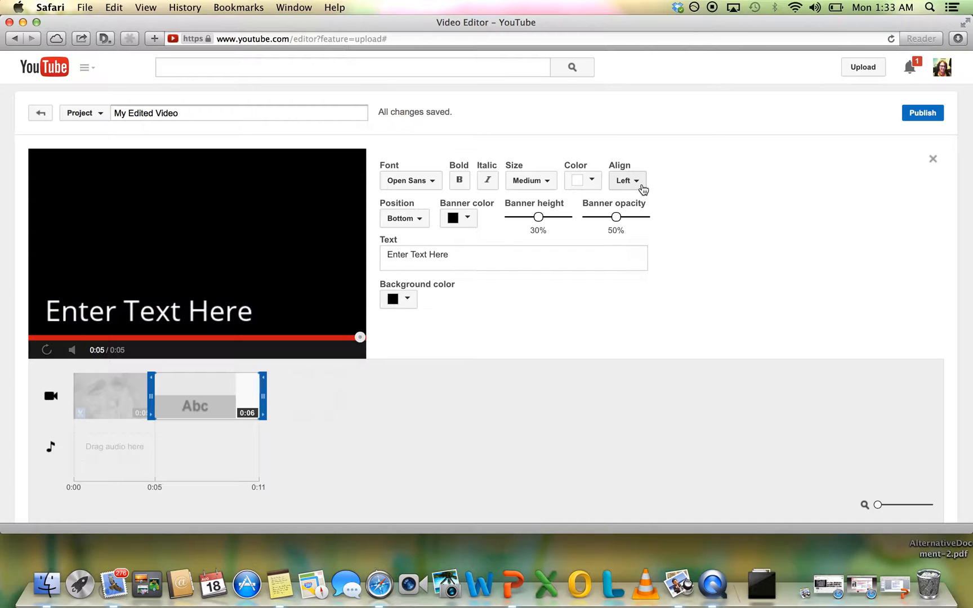
# - Set the banner title's position to Center and its text size to X-Small
pyautogui.click(400, 222)
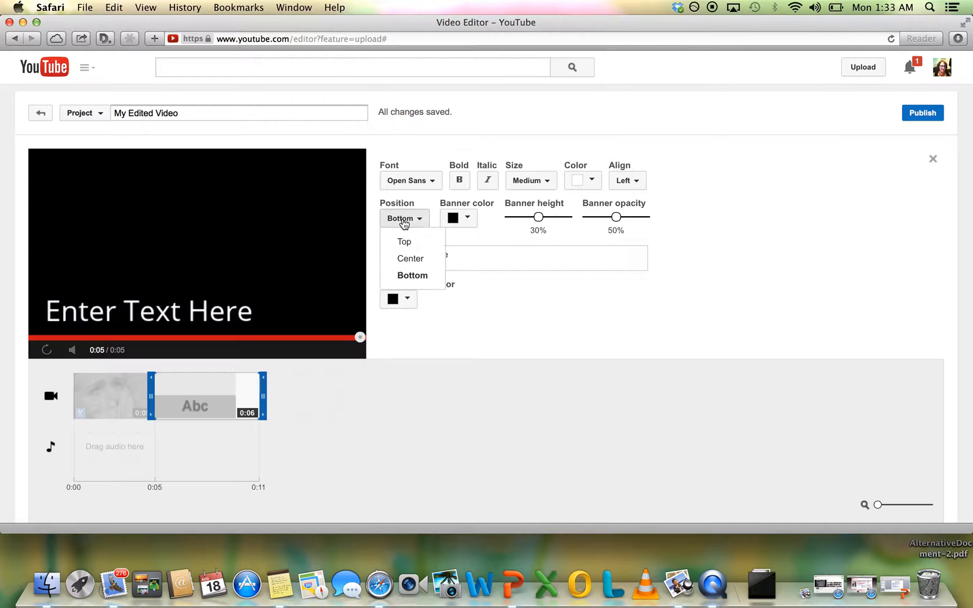
pyautogui.click(404, 258)
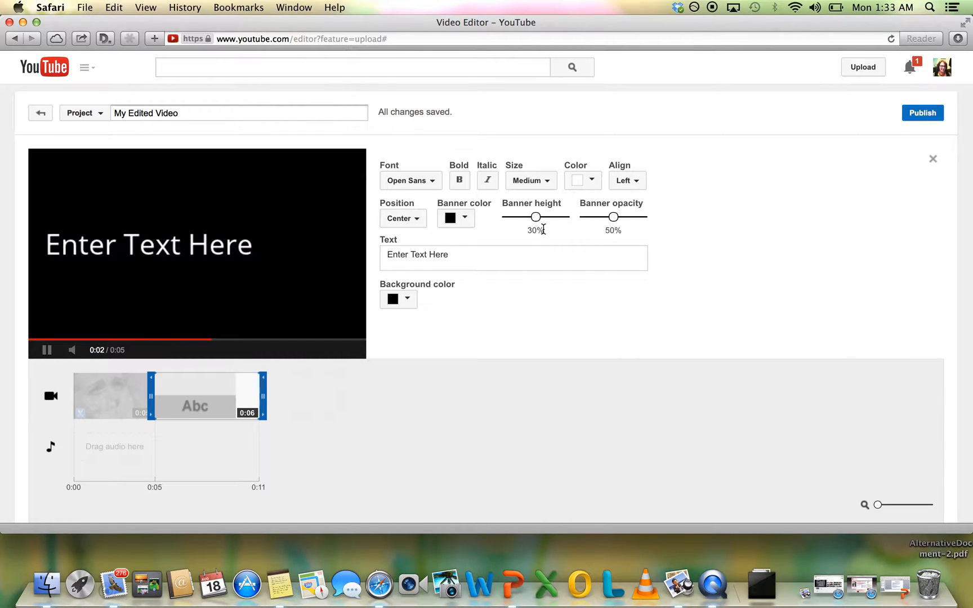
pyautogui.click(404, 302)
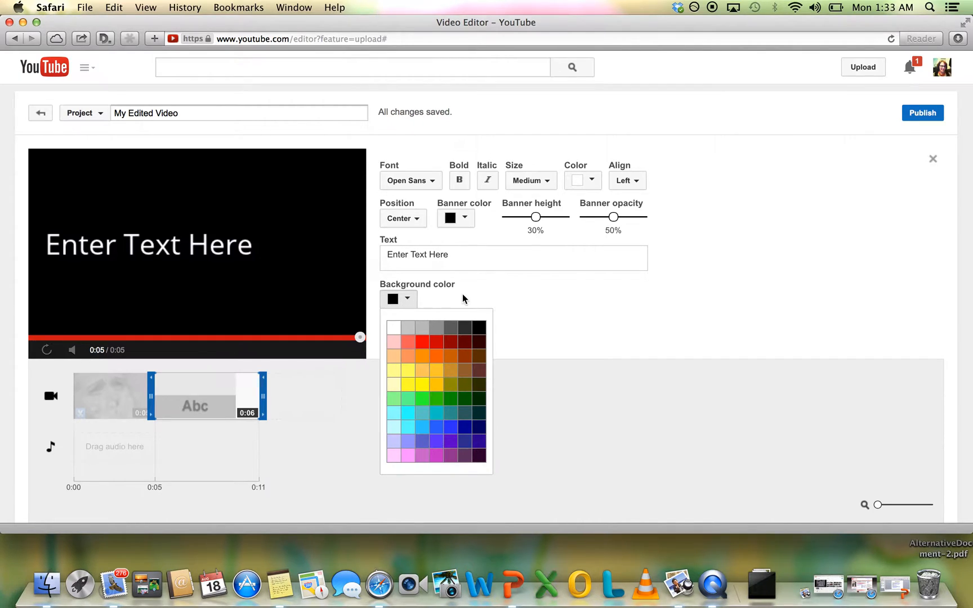
pyautogui.click(464, 260)
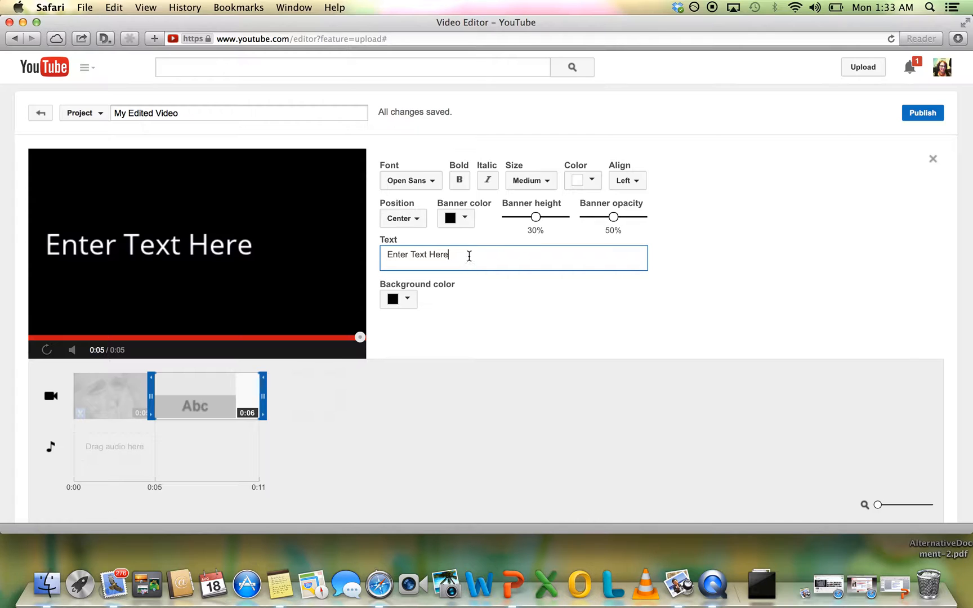
pyautogui.click(541, 189)
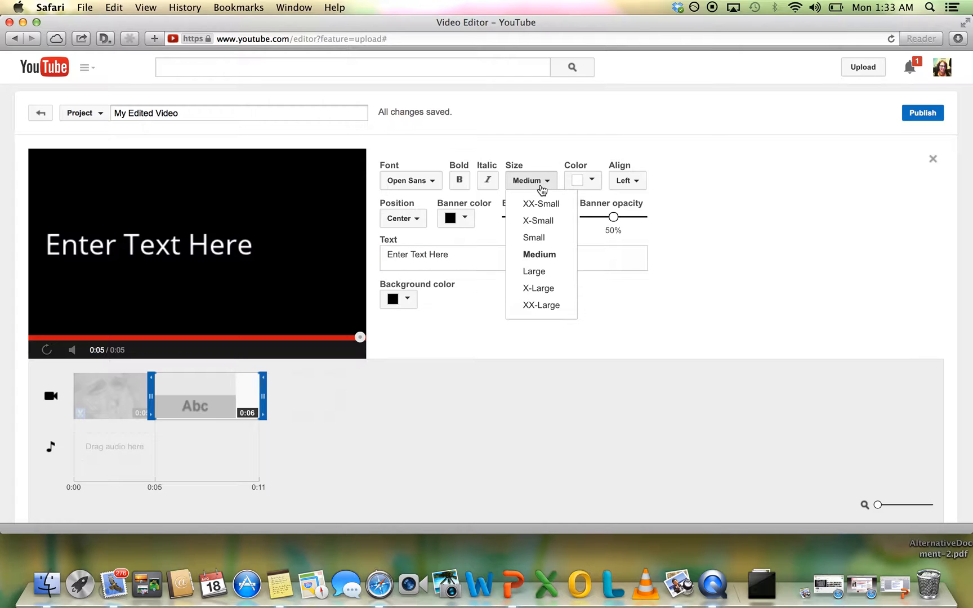
pyautogui.click(537, 201)
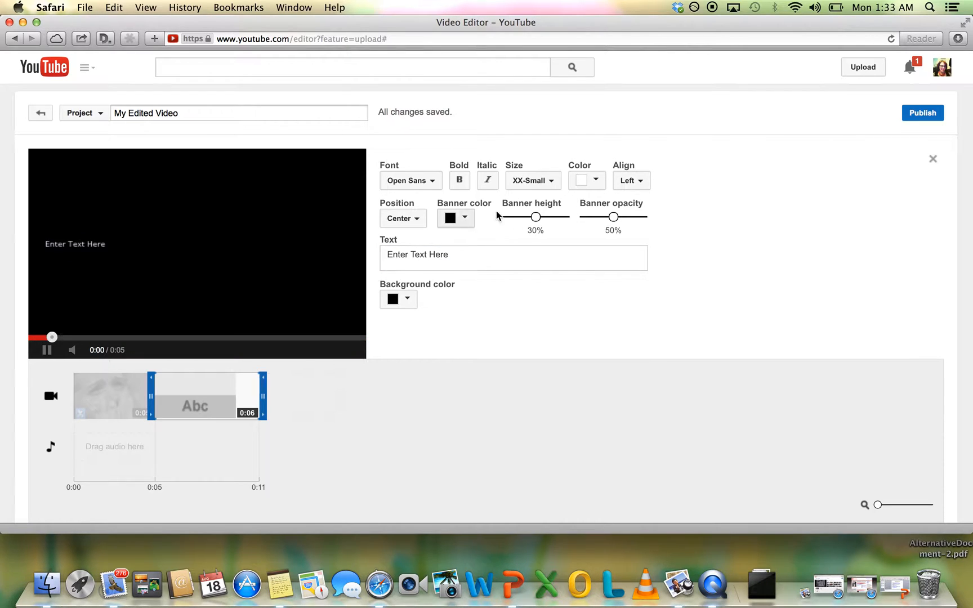
pyautogui.click(539, 188)
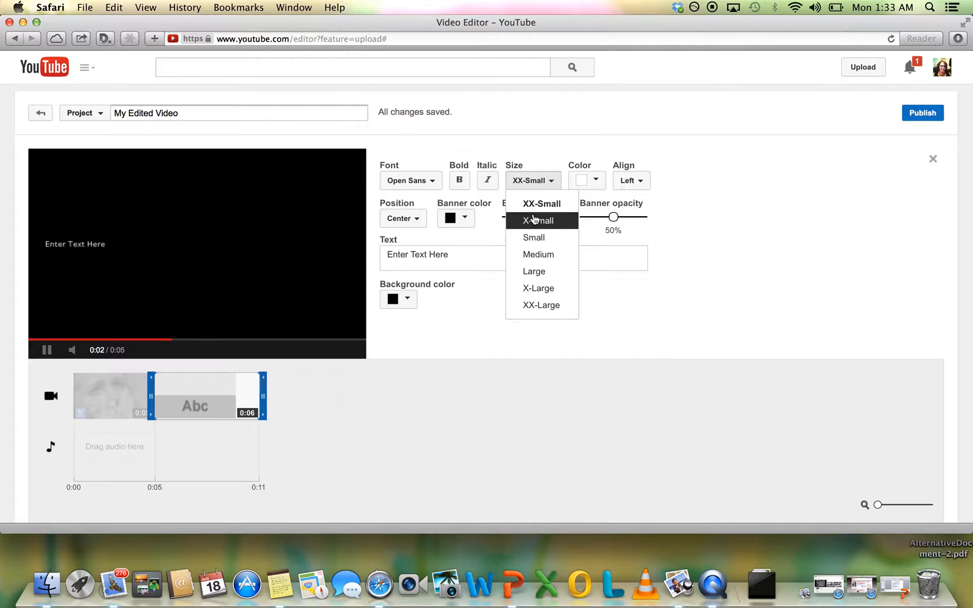
pyautogui.click(535, 220)
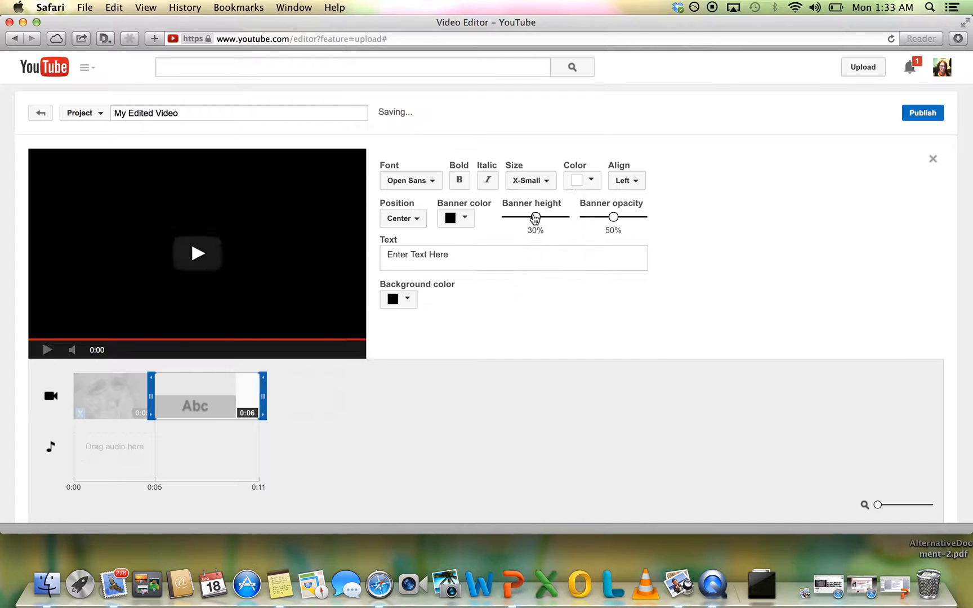
# - Replace the banner title text with "Now watch in slow-mo, and pay attention to the movement of Eva Marie Saint's right eyebrow." over two lines
pyautogui.click(434, 263)
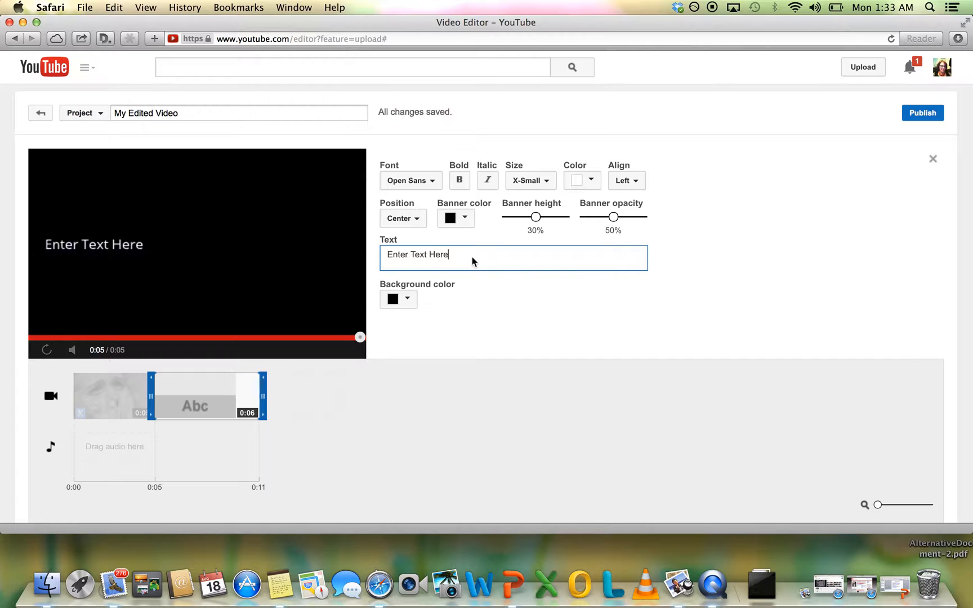
pyautogui.moveTo(473, 260); pyautogui.dragTo(385, 255)
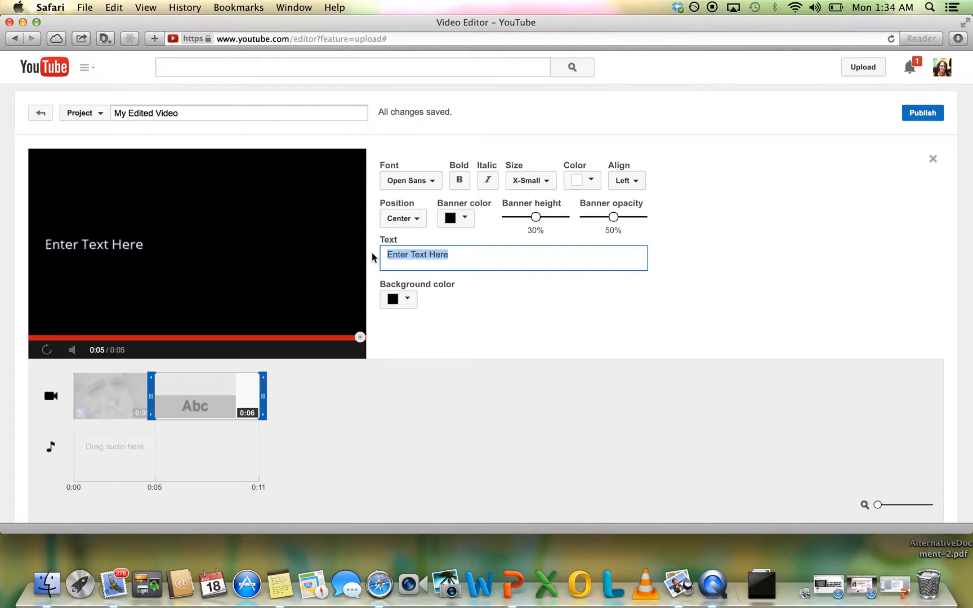
pyautogui.write('Now watch in ')
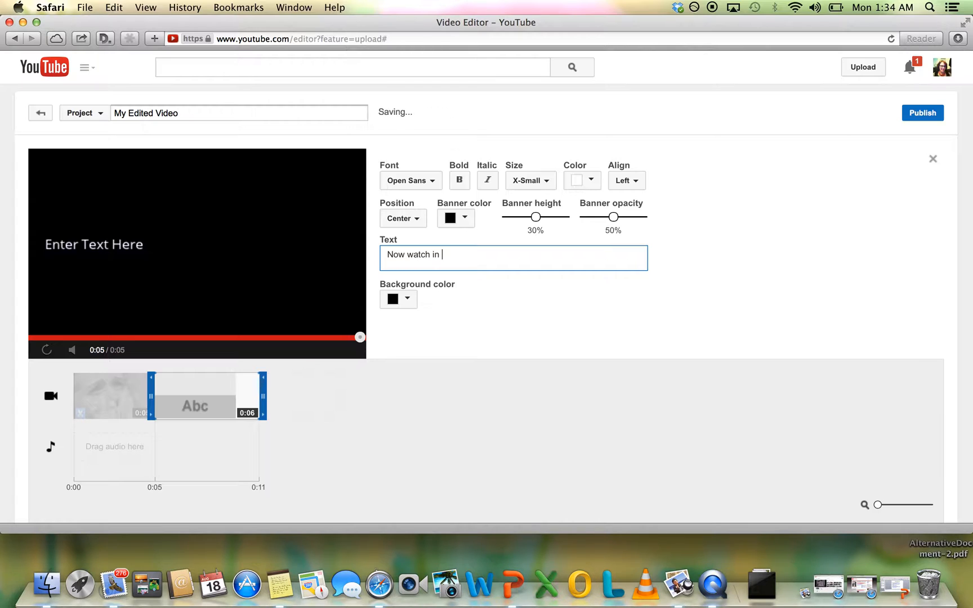
pyautogui.write('slow-mo, and pay attention to')
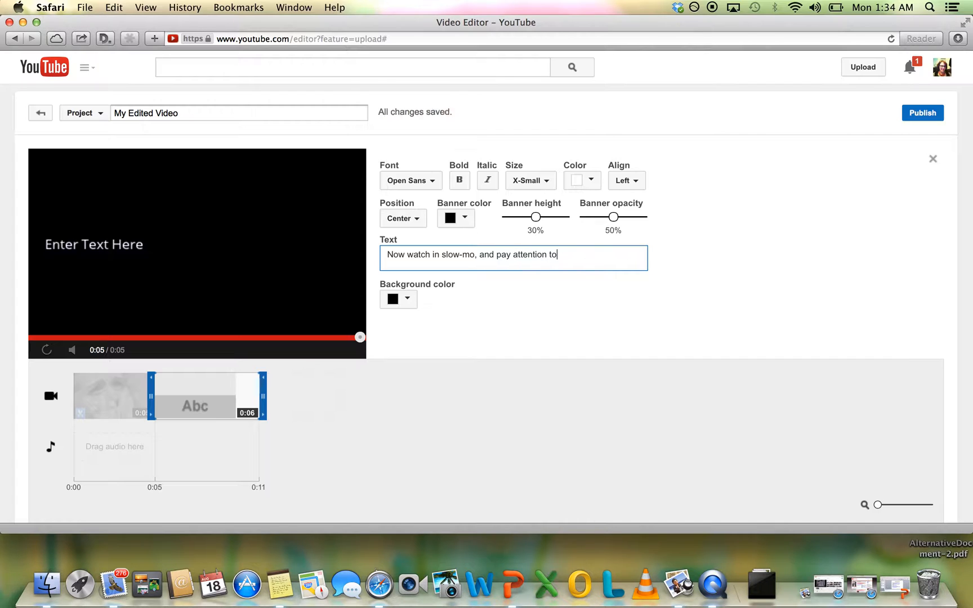
pyautogui.write(' the')
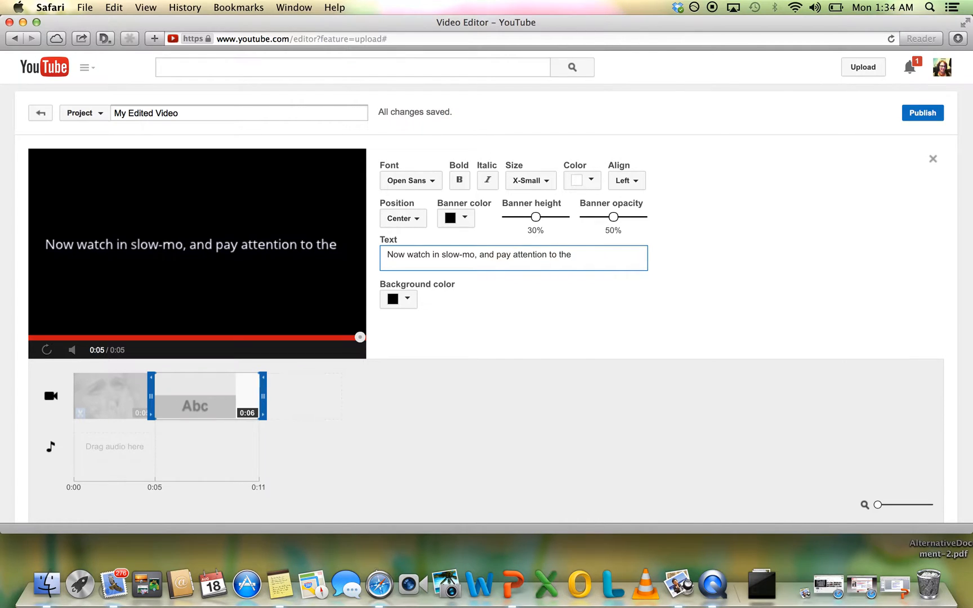
pyautogui.press('Return')
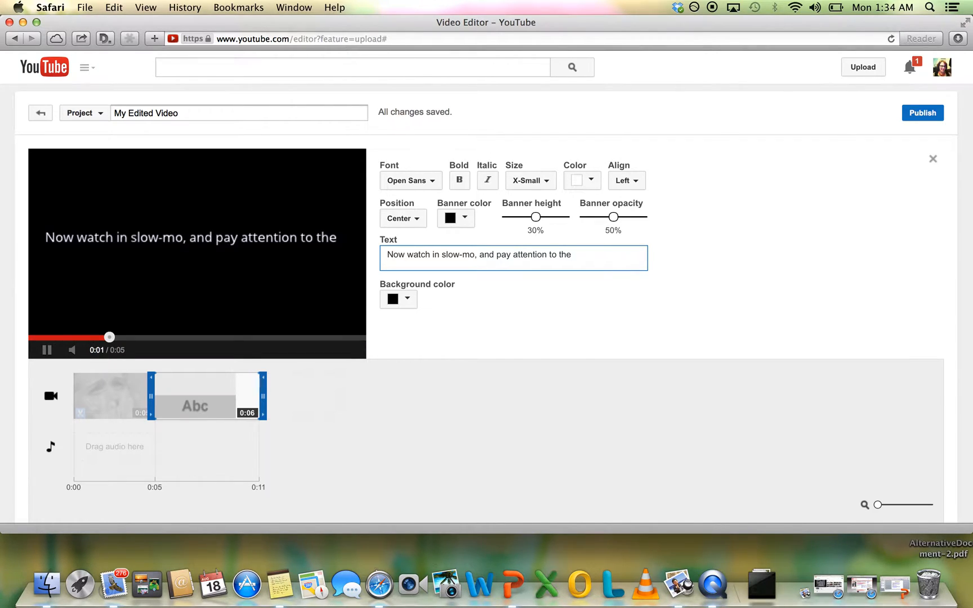
pyautogui.write('movement of Ev')
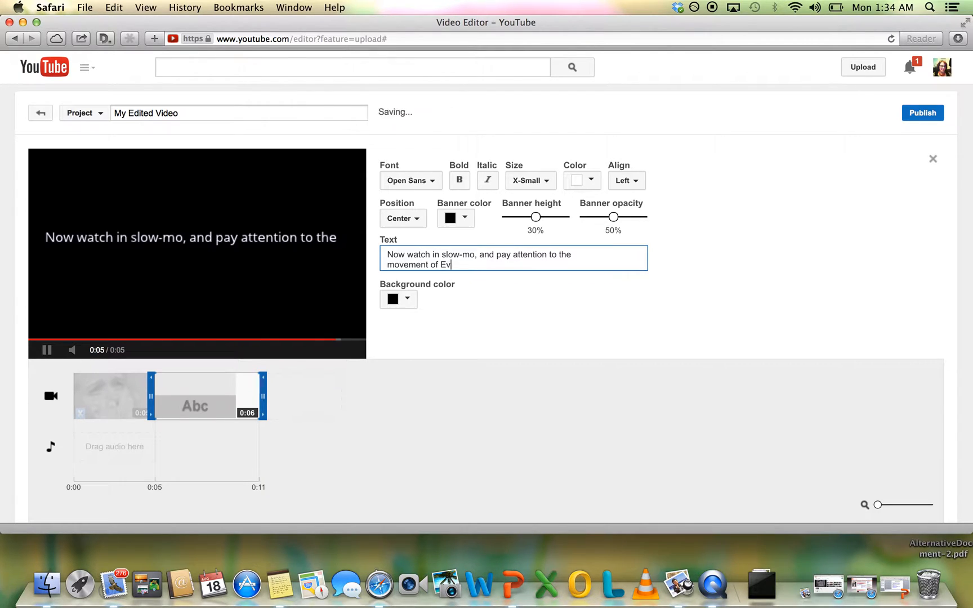
pyautogui.write('a Marie S')
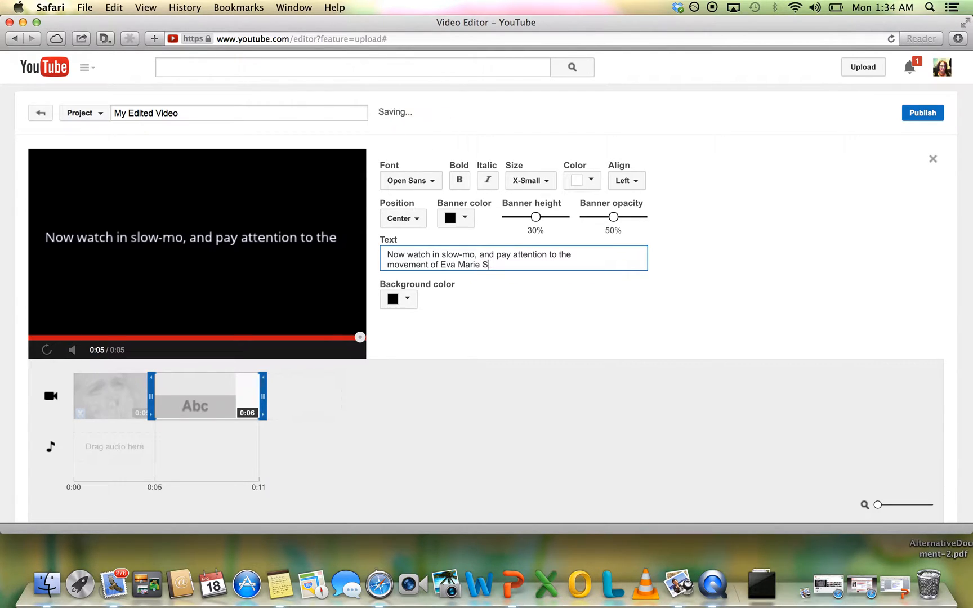
pyautogui.write("aint's right eyebrow.")
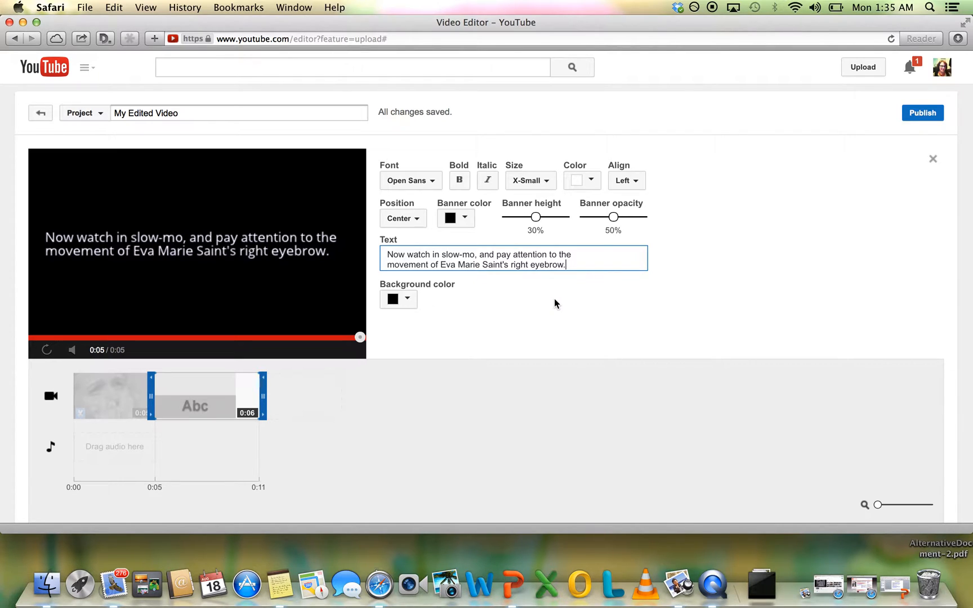
pyautogui.click(466, 375)
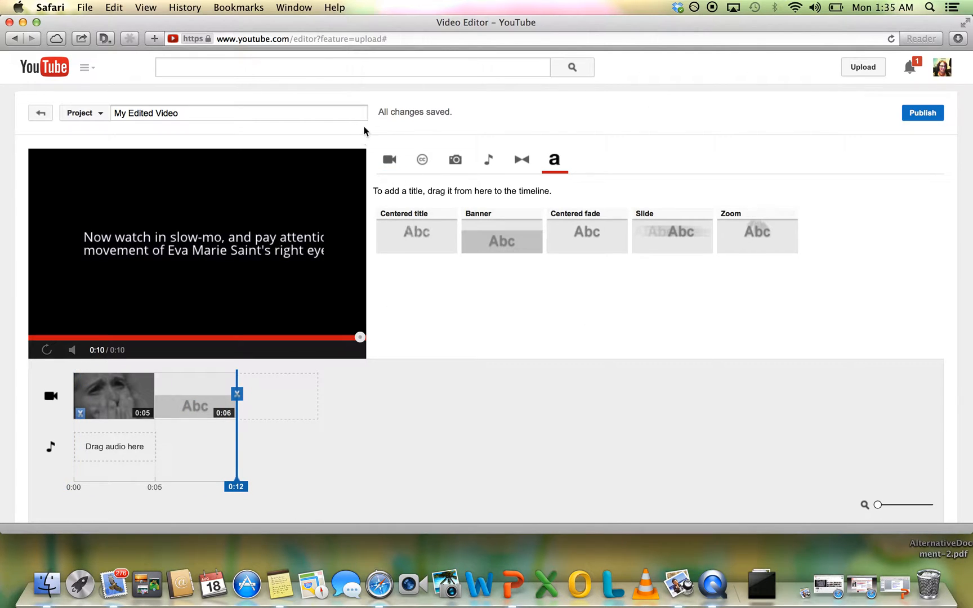
# - Add the 0:30 On the Waterfront clip after the banner title and trim it to about 5 seconds
pyautogui.click(390, 163)
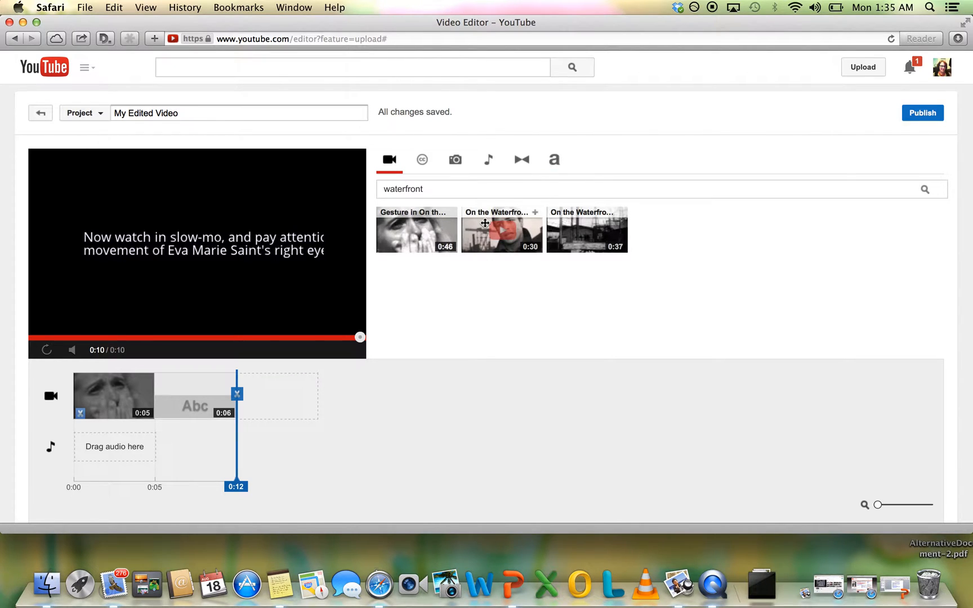
pyautogui.moveTo(485, 223); pyautogui.dragTo(252, 391)
pyautogui.click(276, 396)
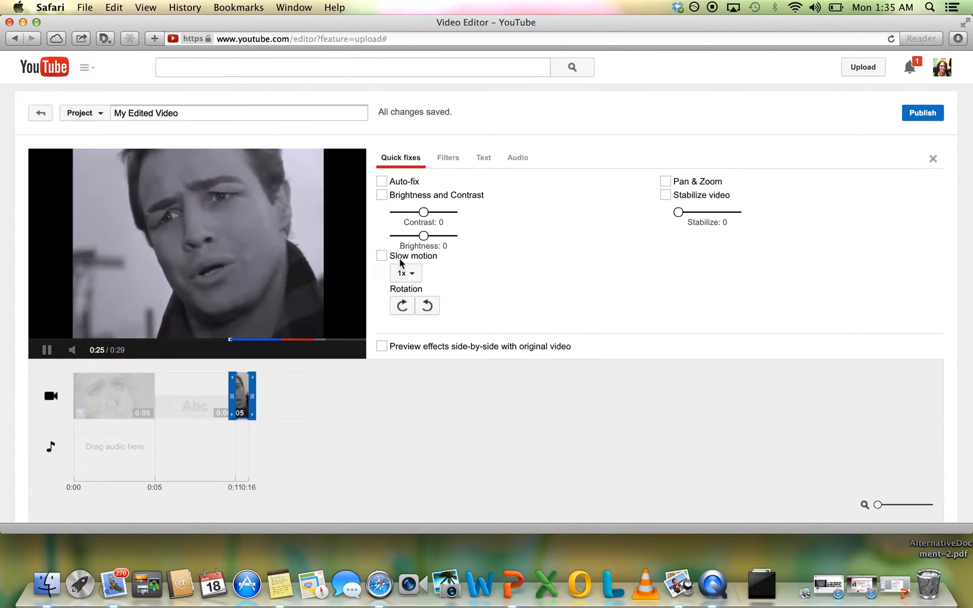
# - Apply 4x slow motion to the clip after the banner title and close its settings
pyautogui.click(383, 259)
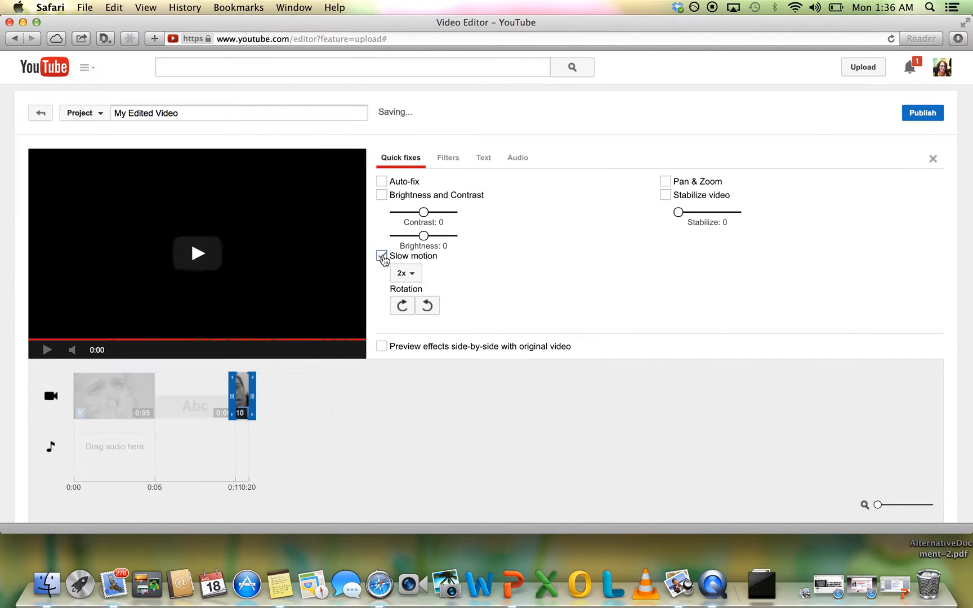
pyautogui.click(418, 278)
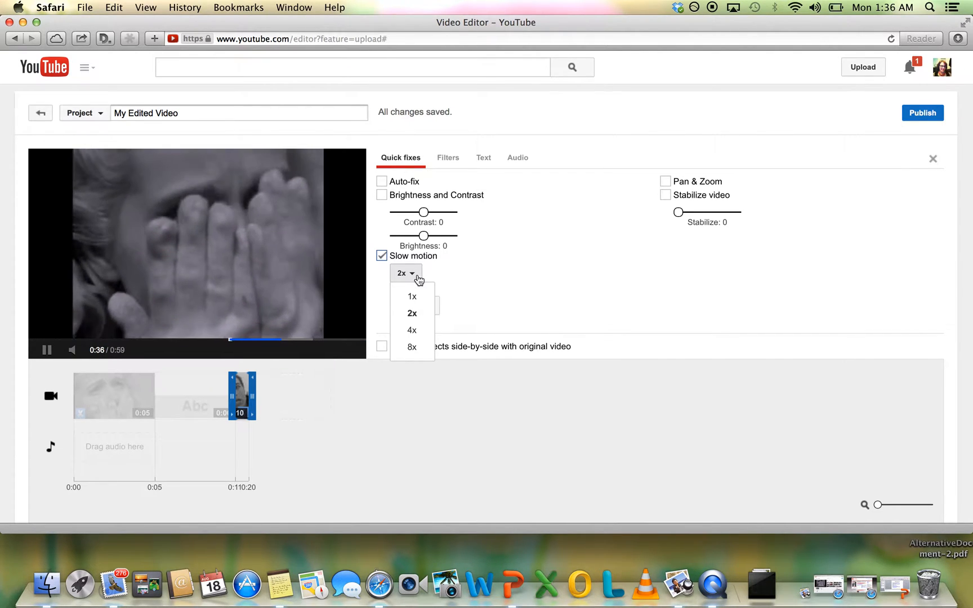
pyautogui.click(412, 331)
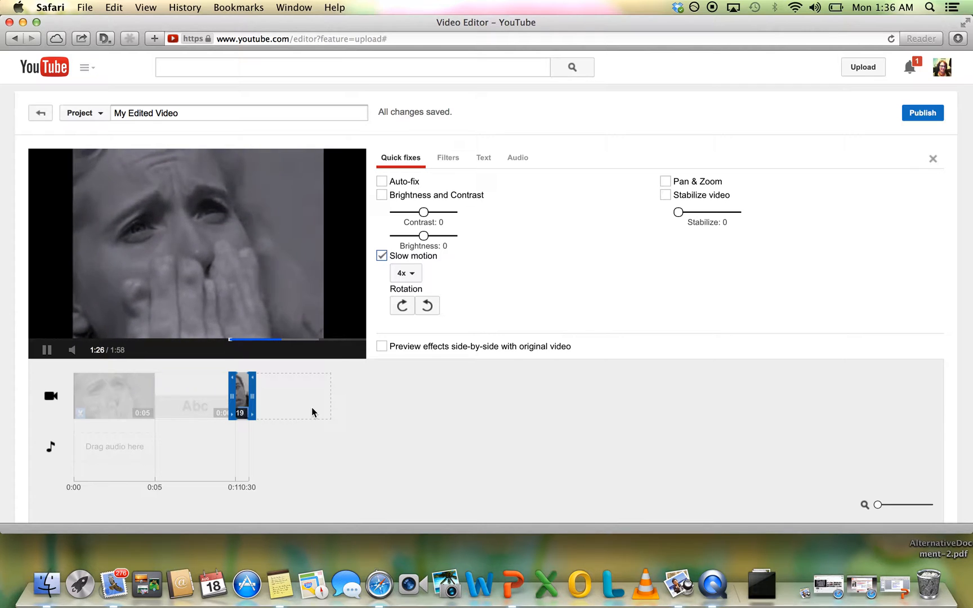
pyautogui.click(442, 373)
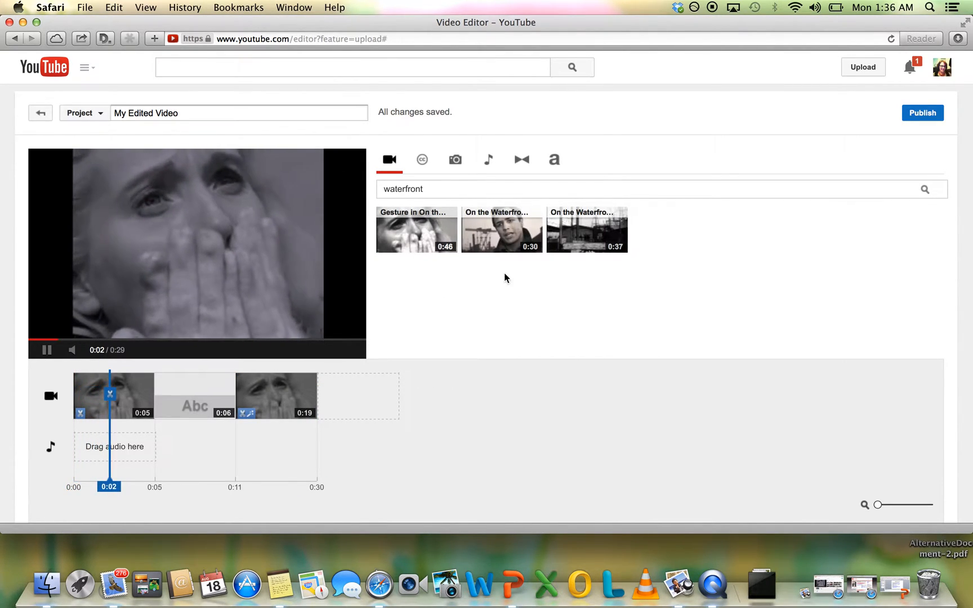
# - Add the 0:30 On the Waterfront clip again at the end of the timeline and trim it to about 5 seconds
pyautogui.moveTo(510, 231)
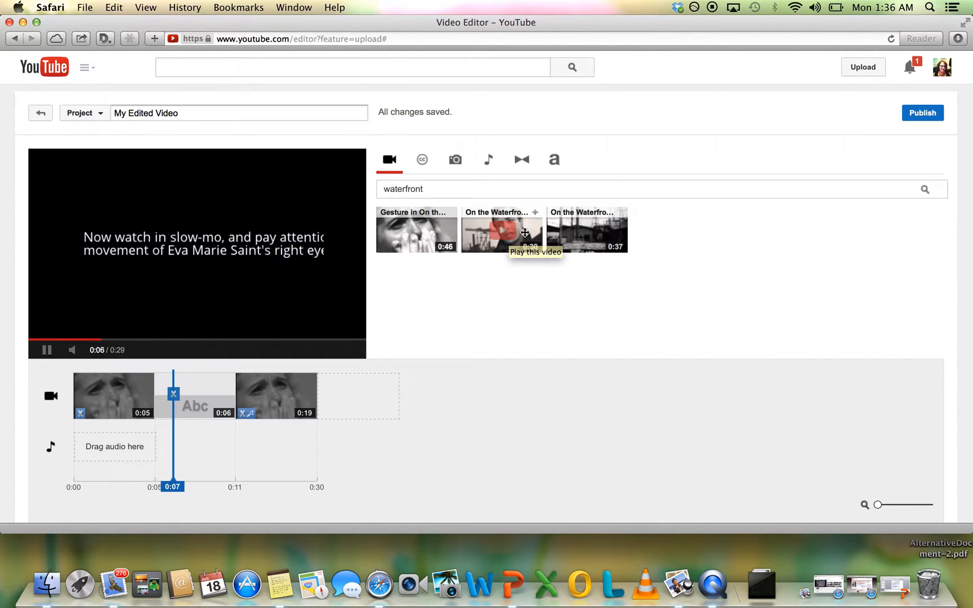
pyautogui.moveTo(496, 234); pyautogui.dragTo(383, 398)
pyautogui.click(398, 396)
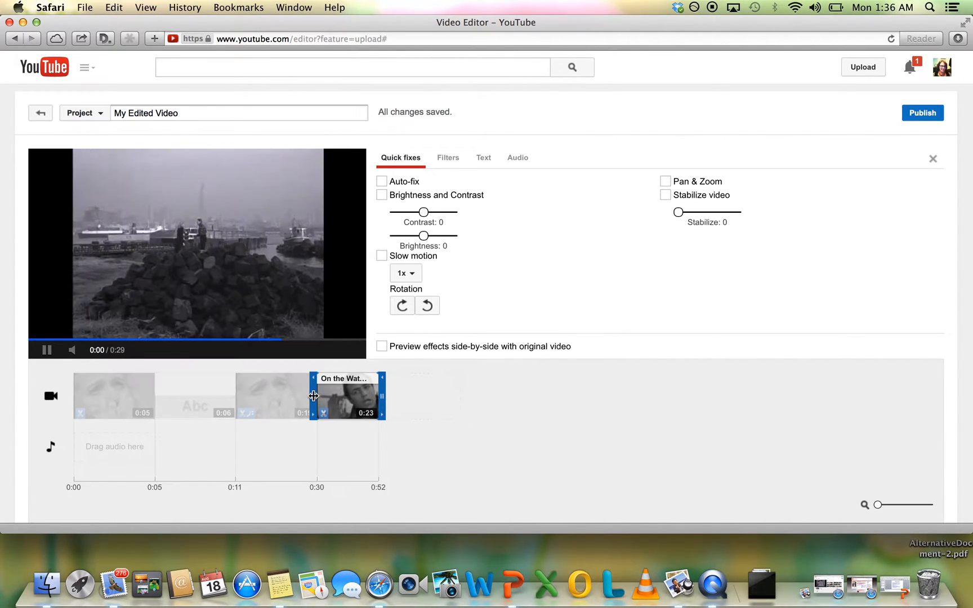
pyautogui.moveTo(313, 395); pyautogui.dragTo(362, 398)
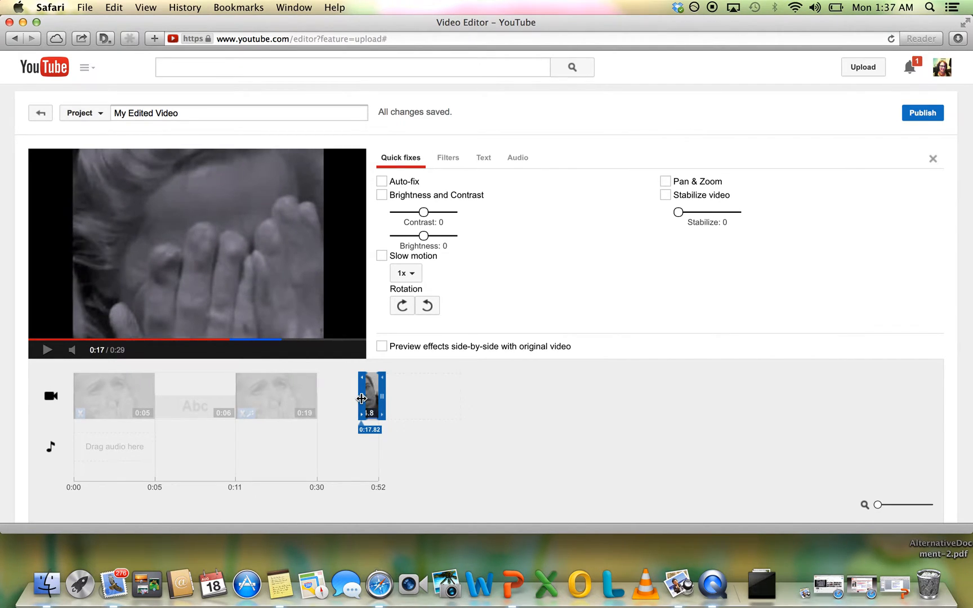
pyautogui.moveTo(361, 399); pyautogui.dragTo(361, 399)
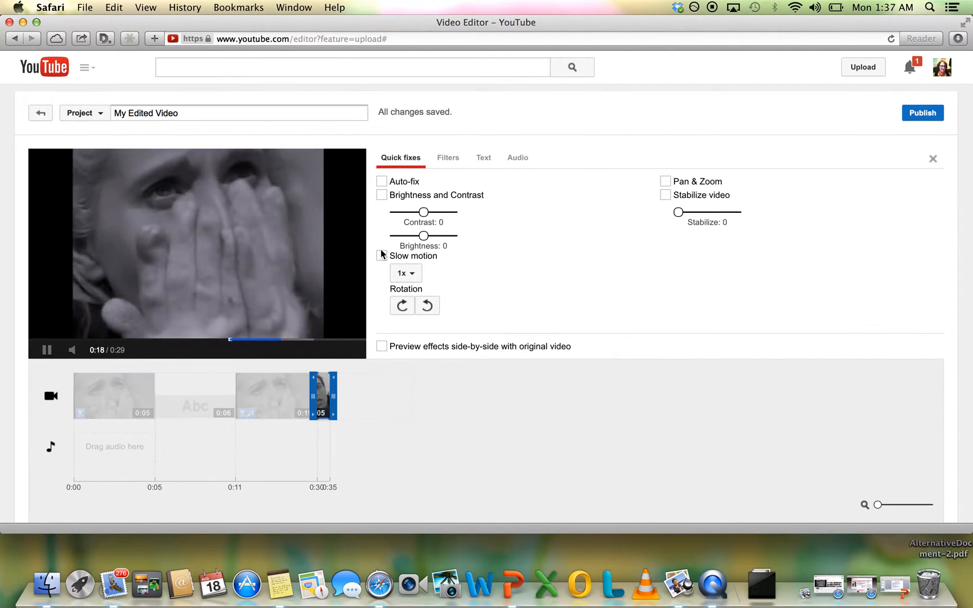
# - Apply 4x slow motion to the last clip on the timeline
pyautogui.click(381, 257)
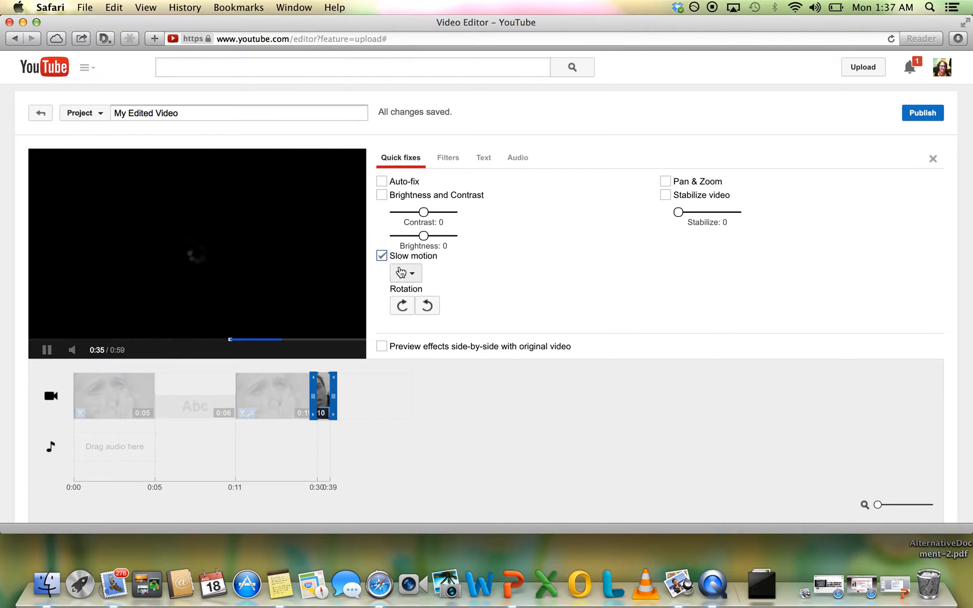
pyautogui.click(404, 273)
pyautogui.click(412, 330)
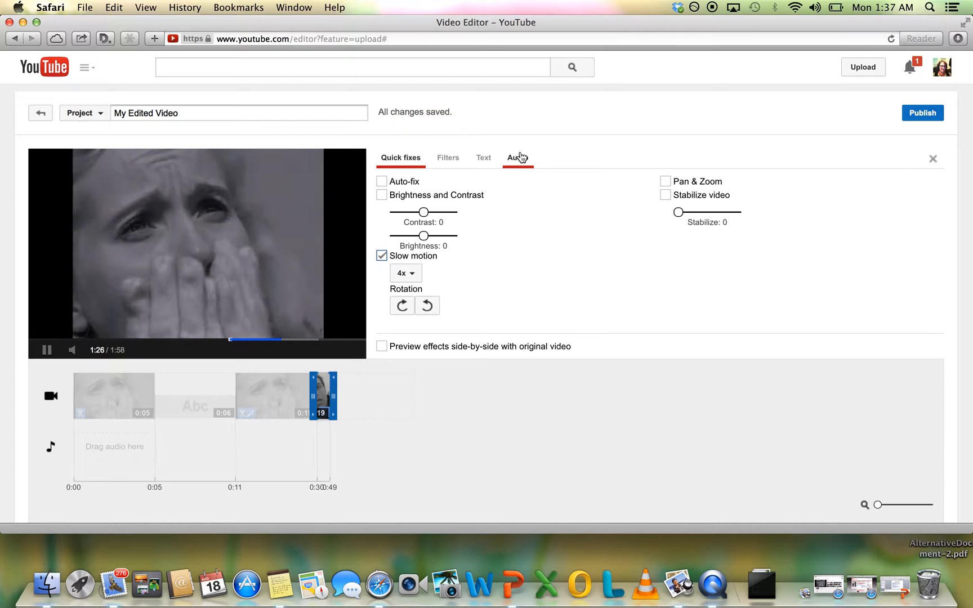
# - Enable a text overlay on the last clip with position Bottom and text size XX-Small
pyautogui.click(481, 162)
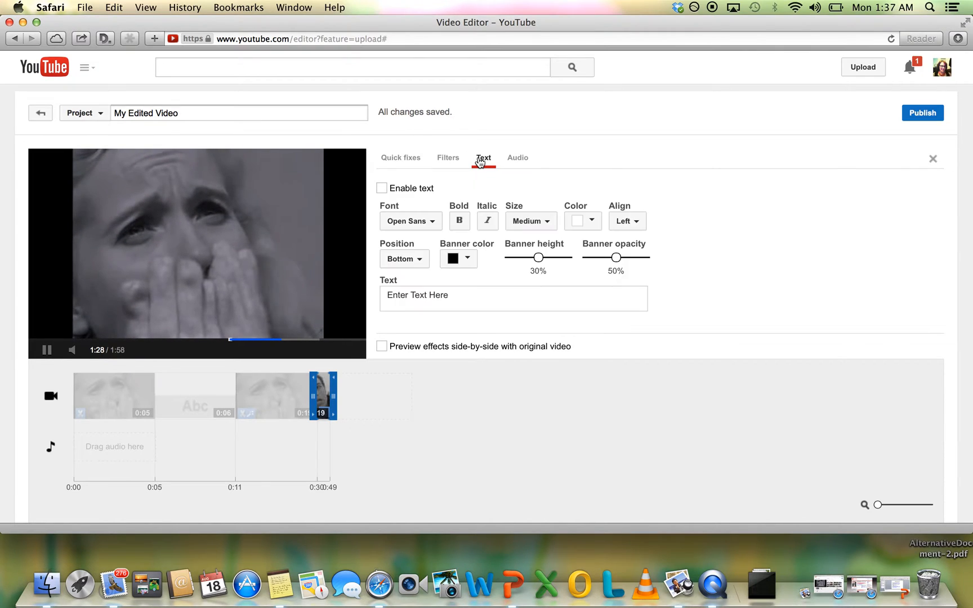
pyautogui.click(420, 261)
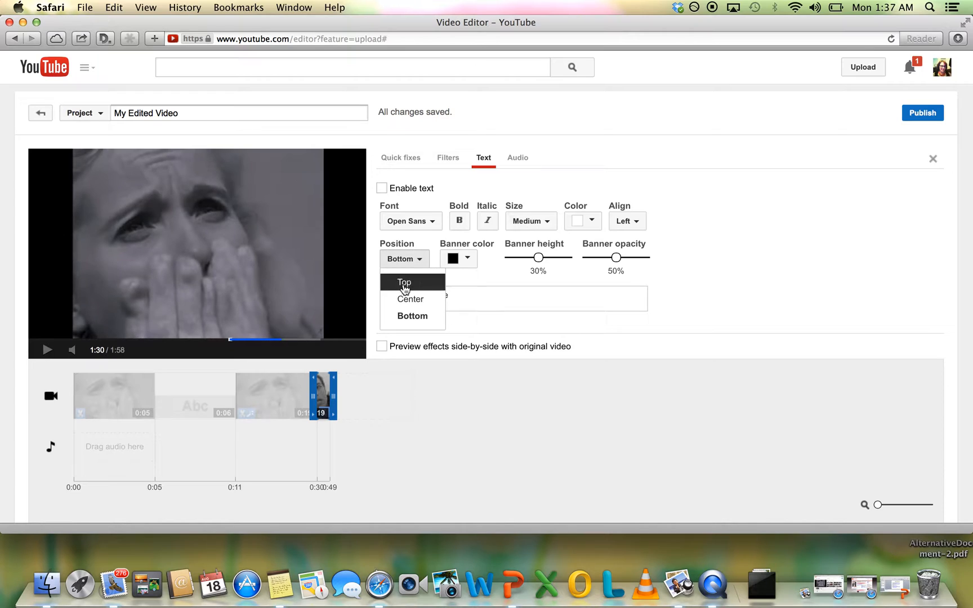
pyautogui.click(410, 316)
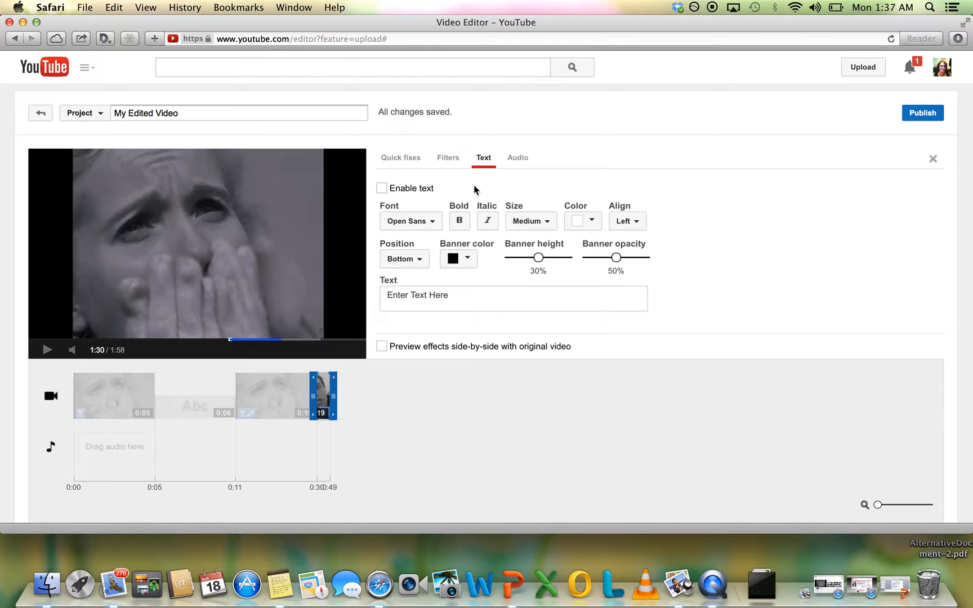
pyautogui.click(531, 222)
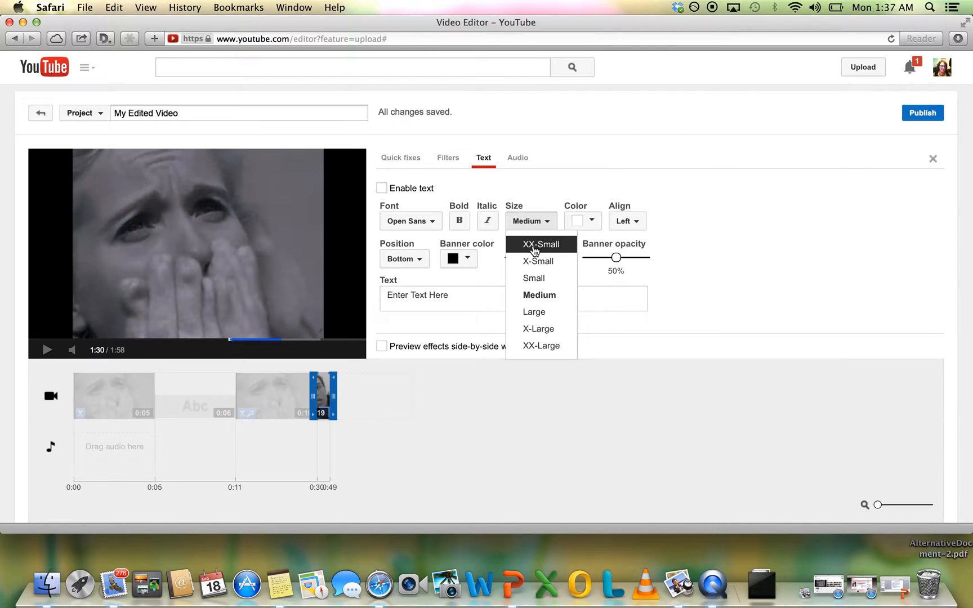
pyautogui.click(534, 248)
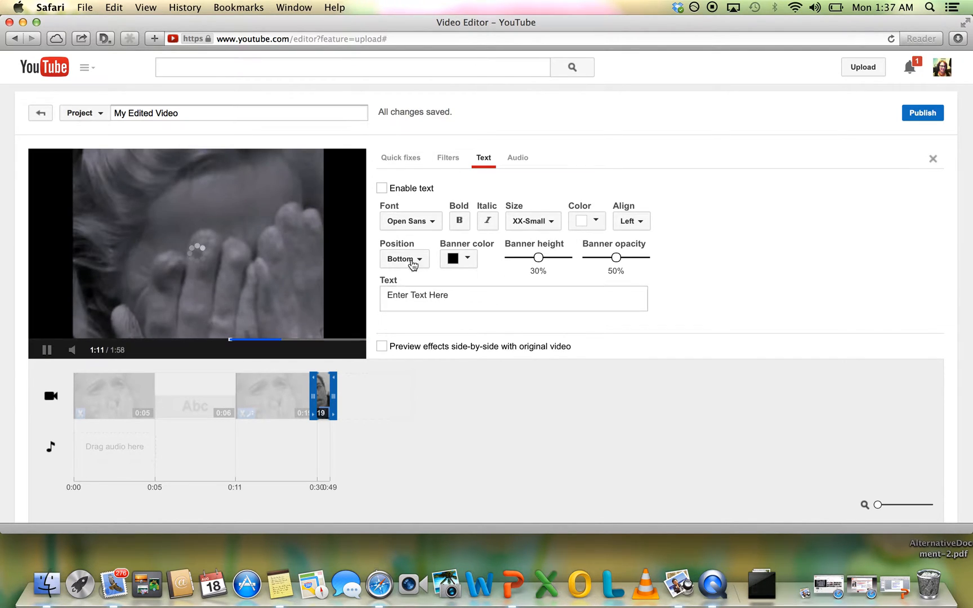
pyautogui.click(382, 189)
# - Replace the last clip's placeholder overlay text with "Do you think this movement was automatic or intentional?" and start a second line
pyautogui.click(461, 301)
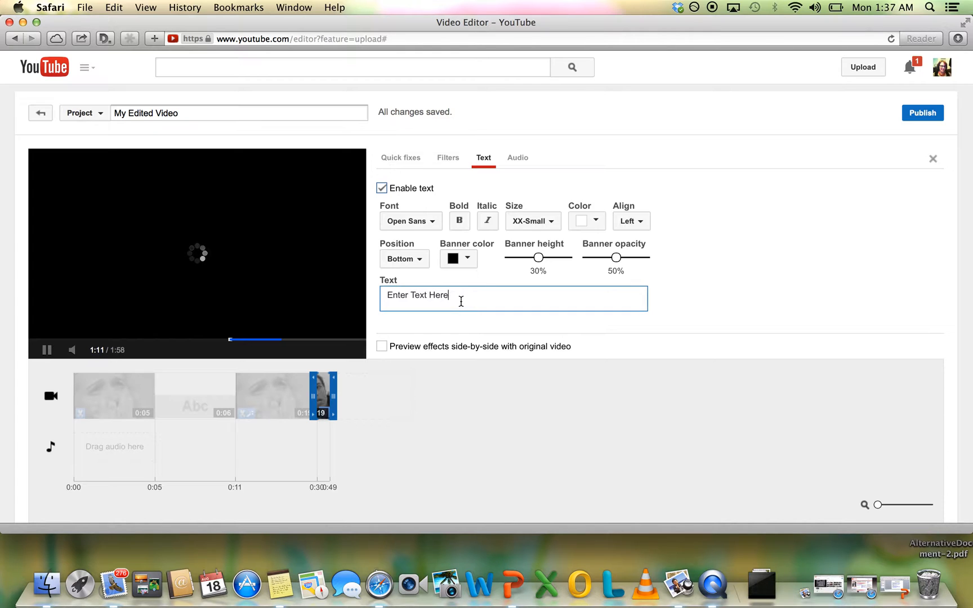
pyautogui.tripleClick(381, 292)
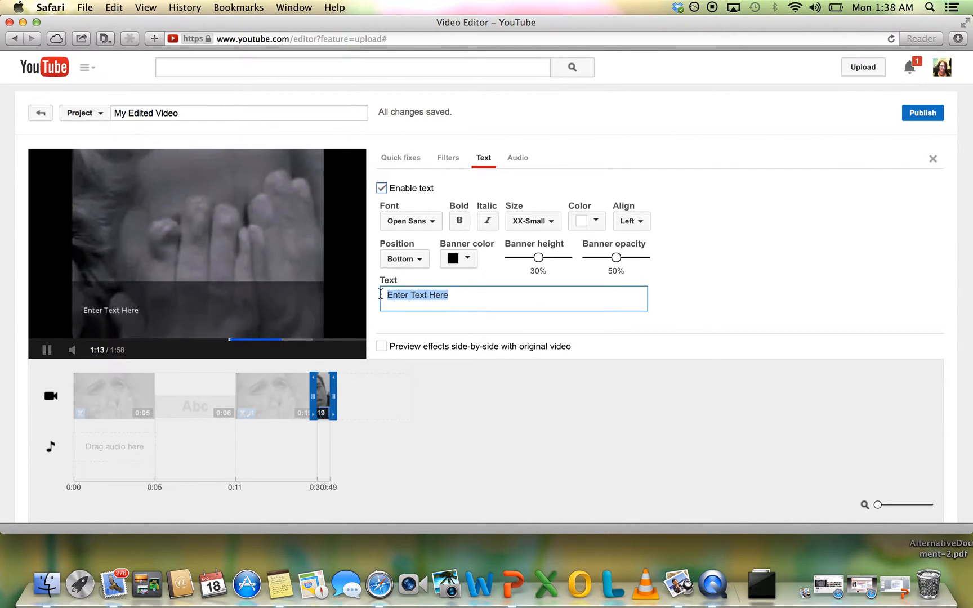
pyautogui.write('Do ')
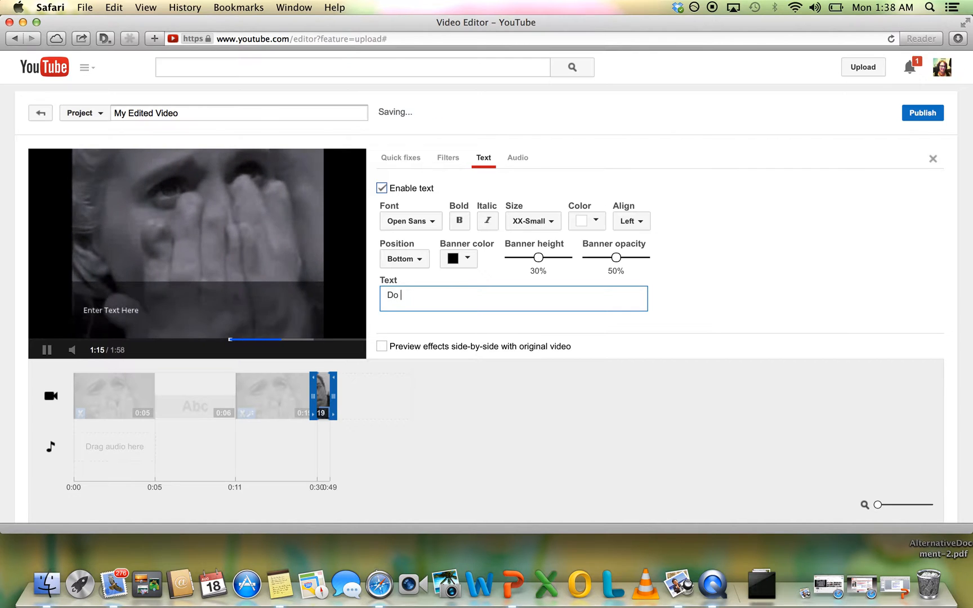
pyautogui.write('you think this movemen')
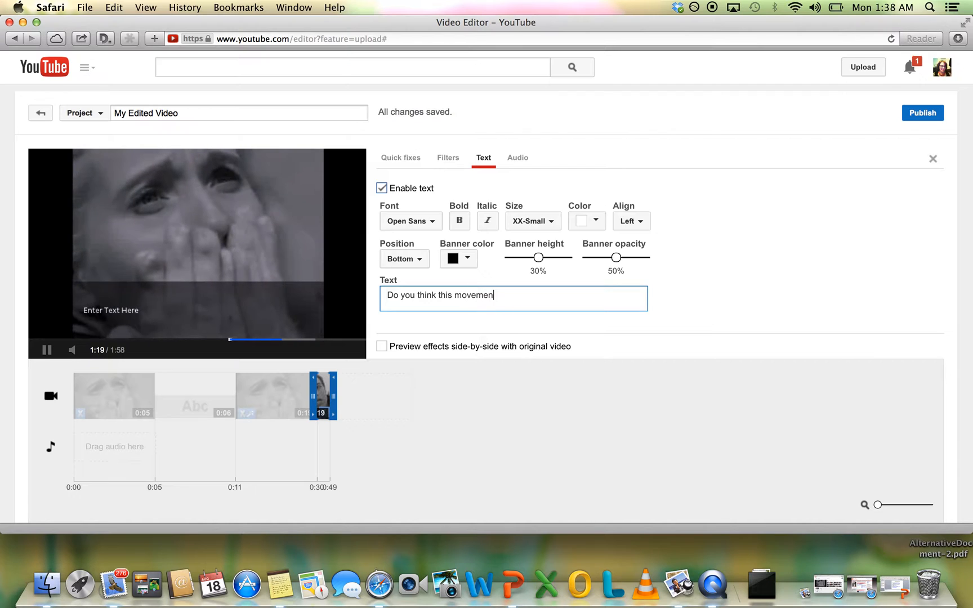
pyautogui.write('t was au')
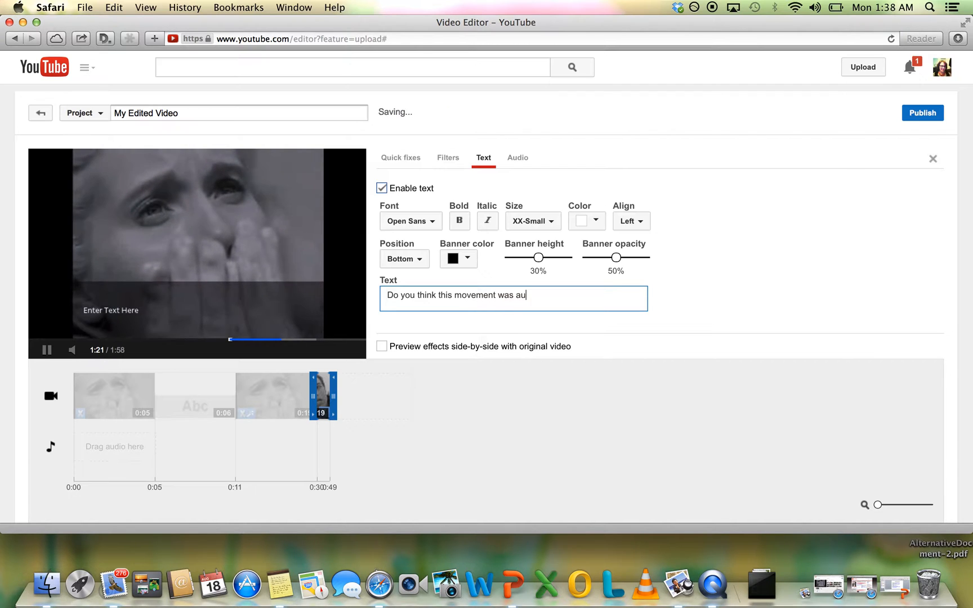
pyautogui.write('tomatic or i')
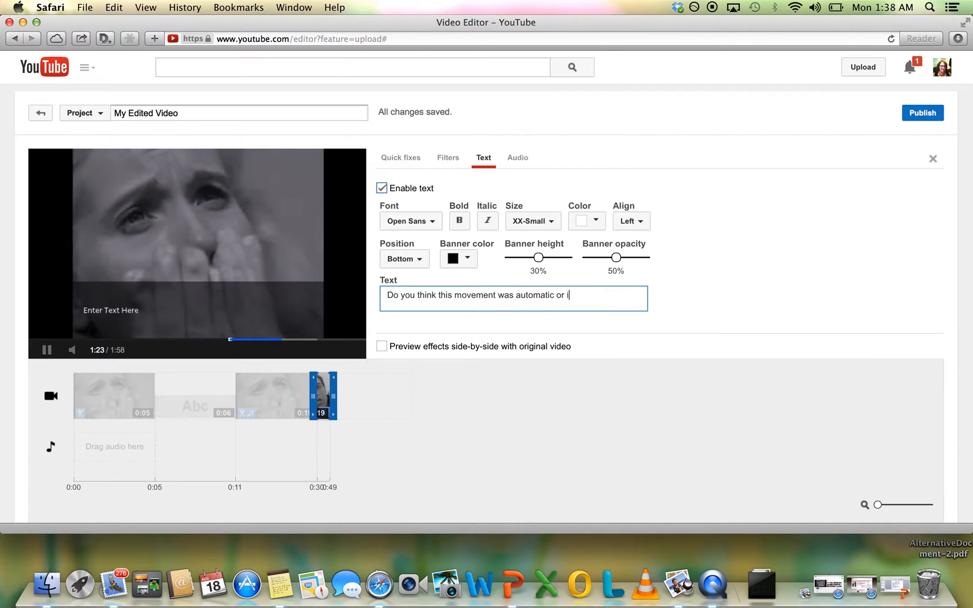
pyautogui.write('ntentional?')
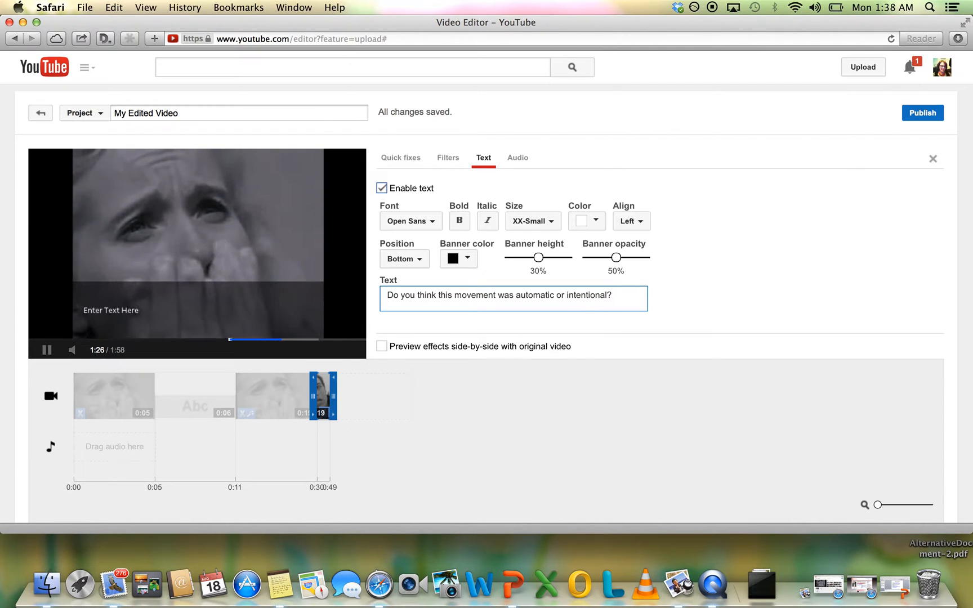
pyautogui.press('Return')
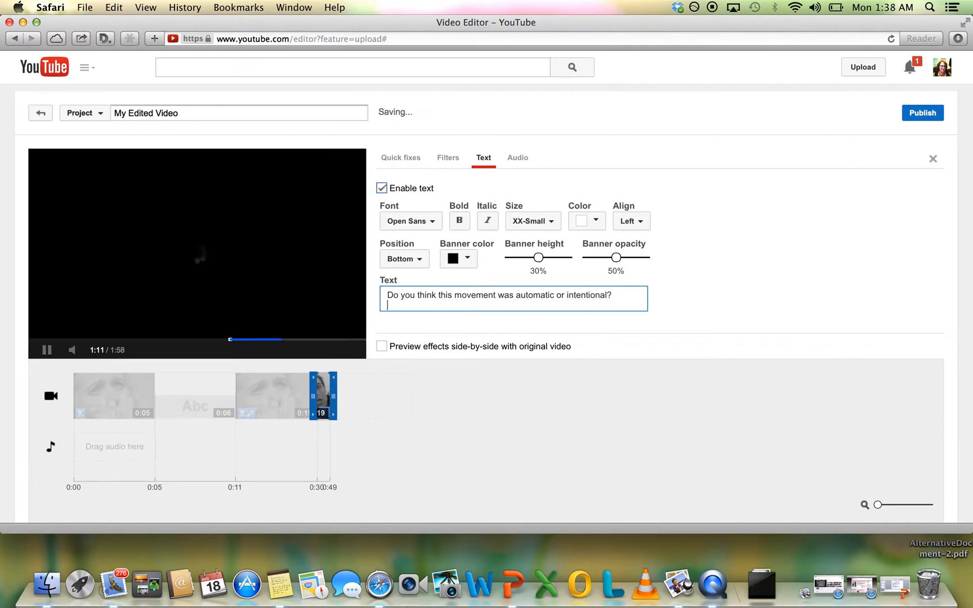
# - Add the second overlay line "Does it change EMS's performance? What does it convey?" and close the clip's settings
pyautogui.write('Does it change')
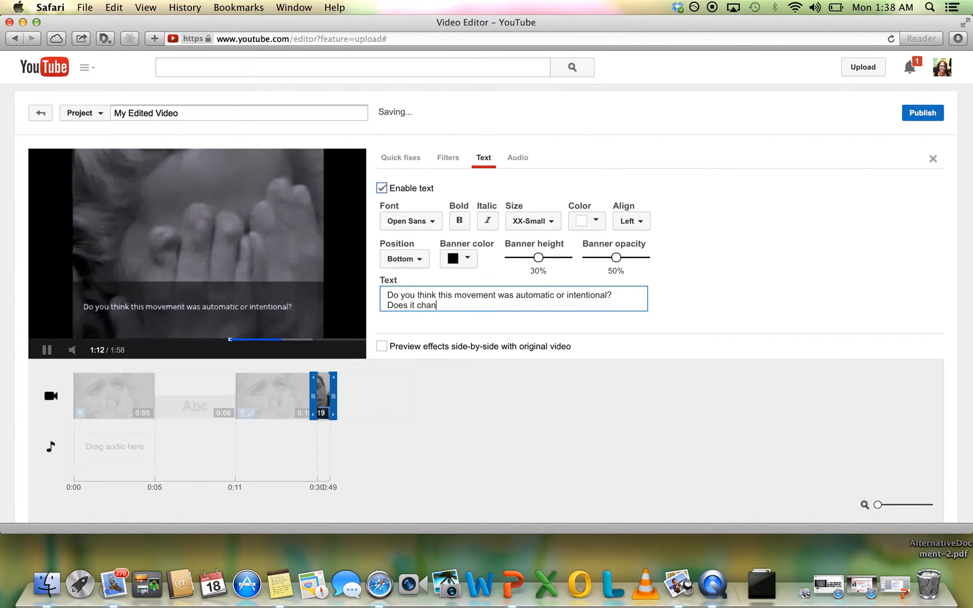
pyautogui.write(" EMS's ")
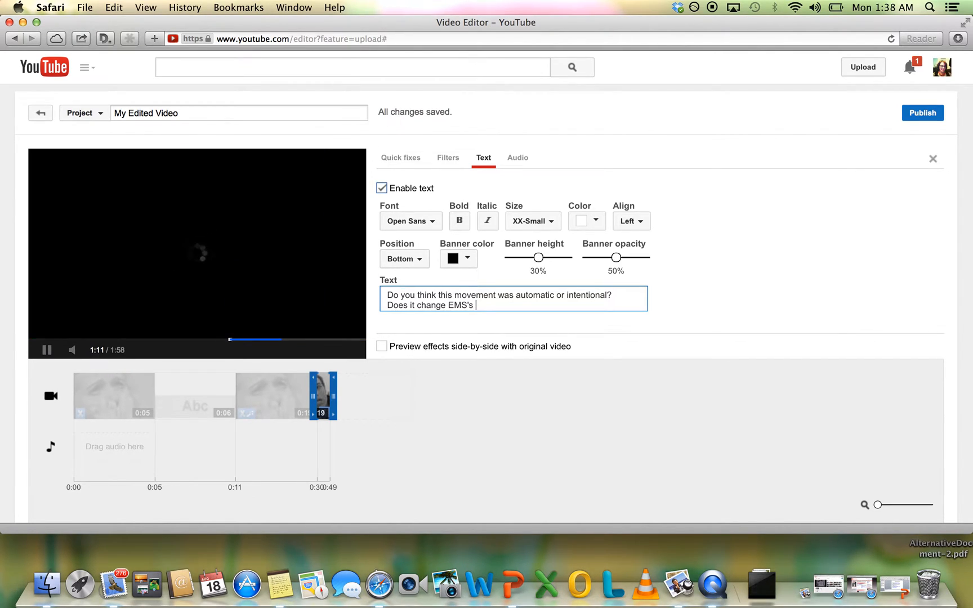
pyautogui.write('perfor')
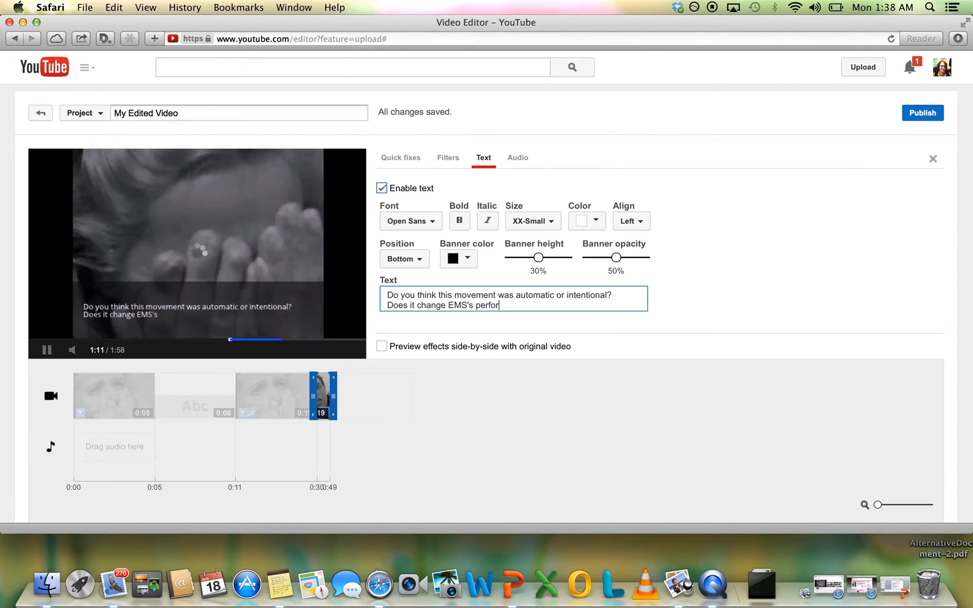
pyautogui.write('mance? Wha')
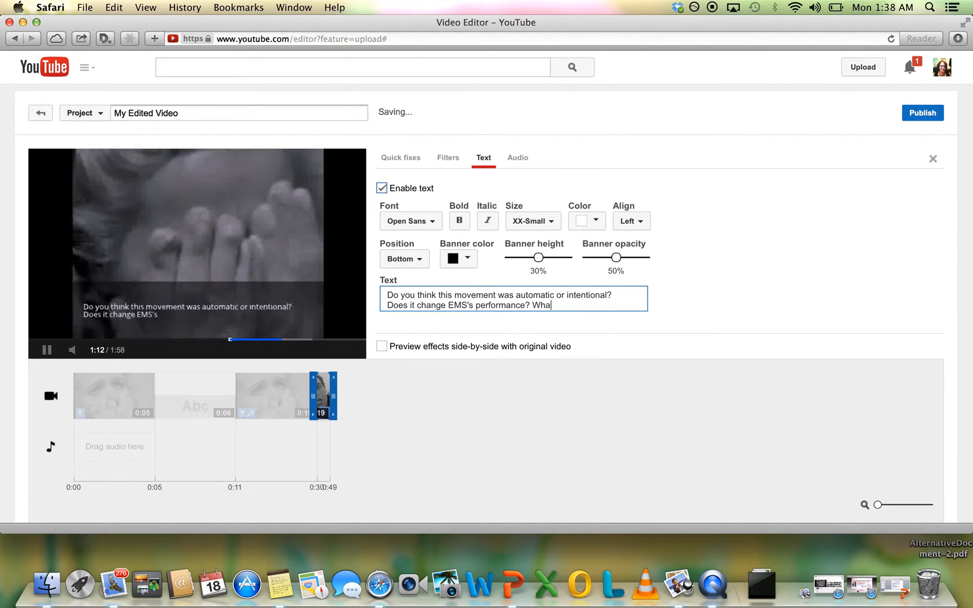
pyautogui.write('t doe')
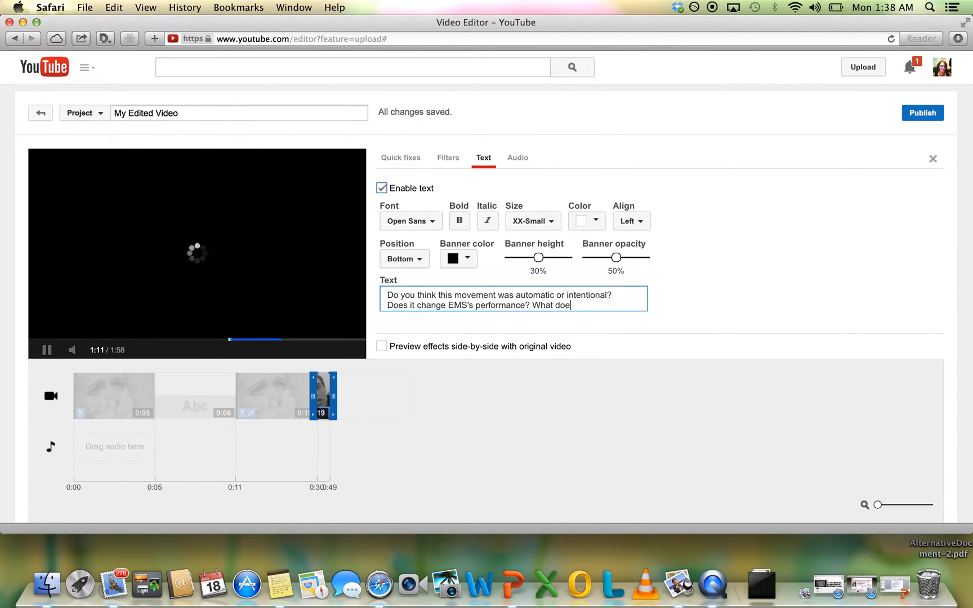
pyautogui.write('s it convey?')
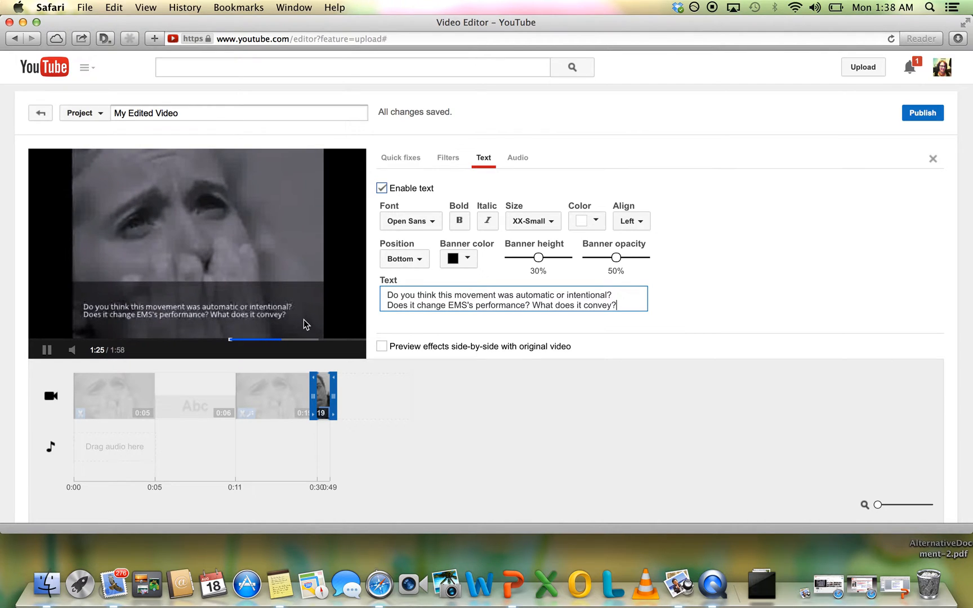
pyautogui.click(502, 409)
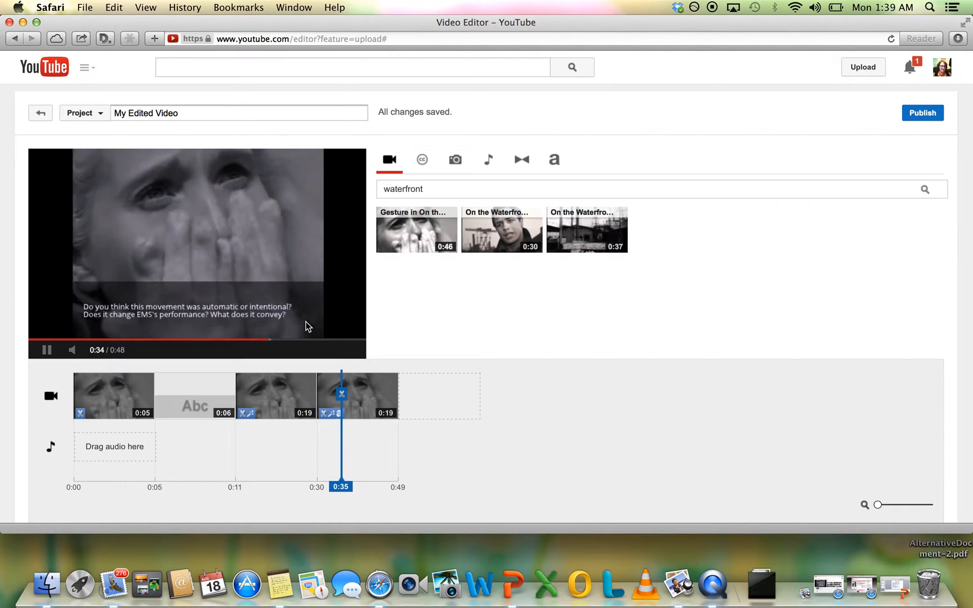
# - Set the banner title's text size to XX-Small, then reopen the banner to check its text and close it
pyautogui.click(210, 396)
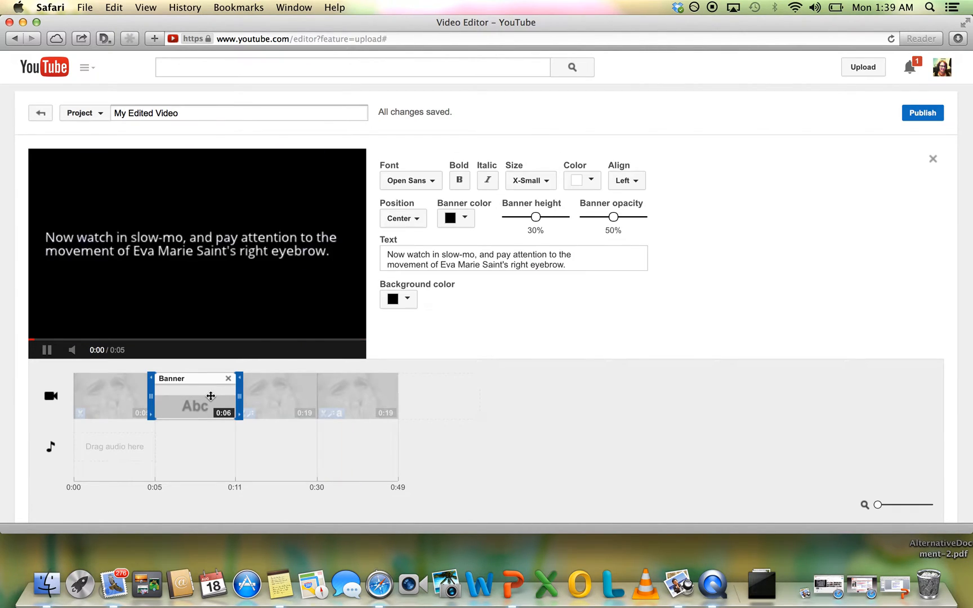
pyautogui.click(529, 180)
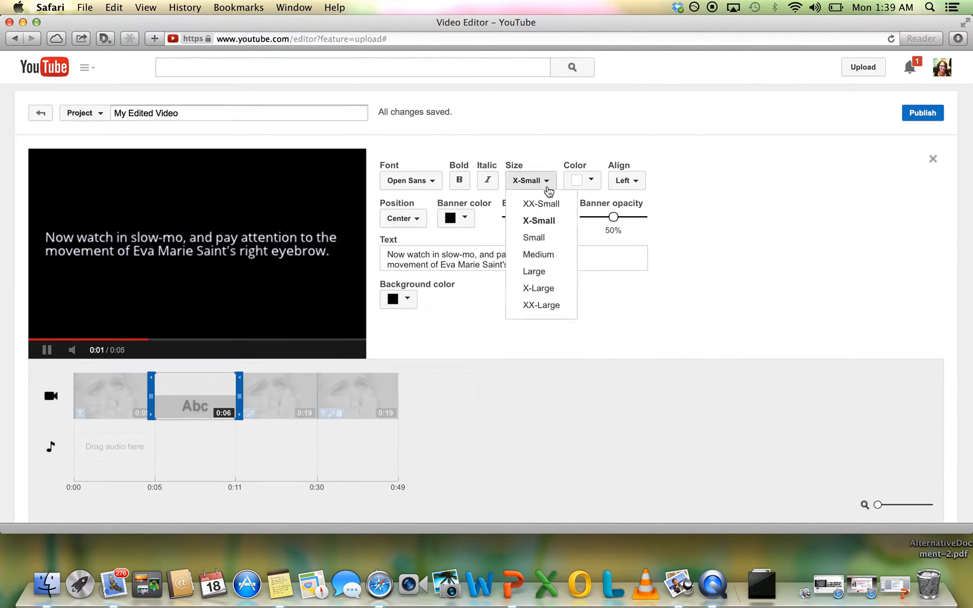
pyautogui.click(545, 204)
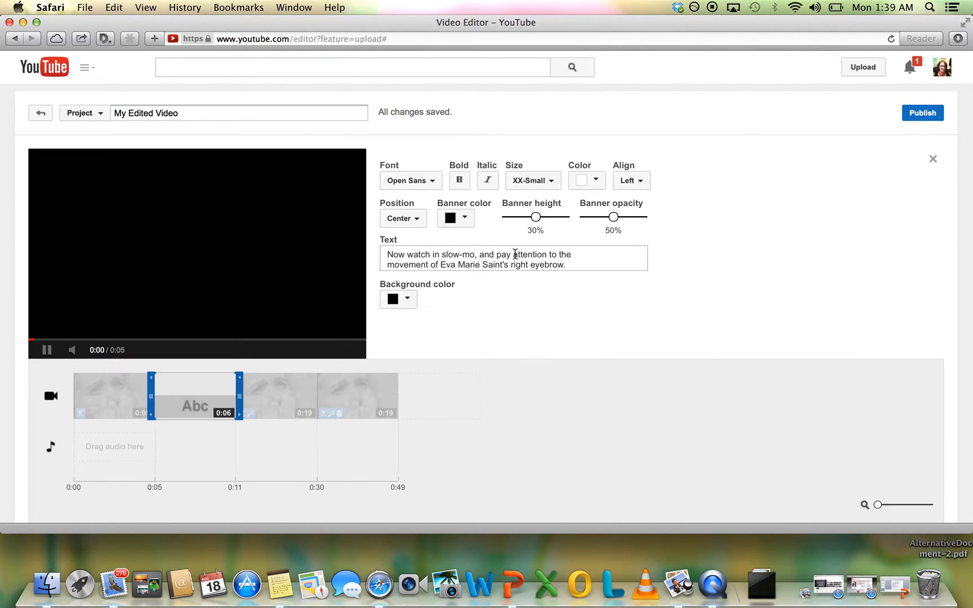
pyautogui.click(470, 394)
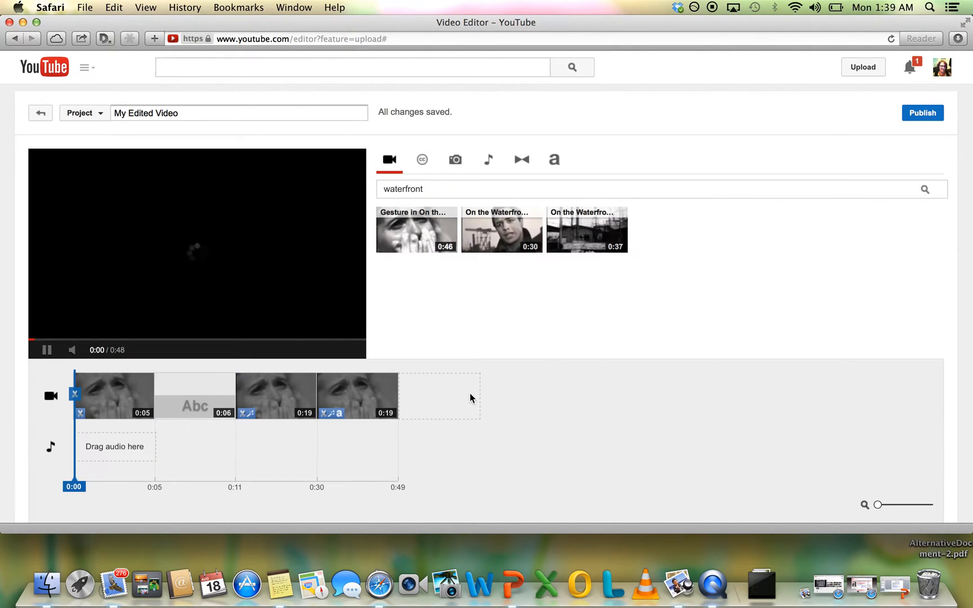
pyautogui.click(205, 406)
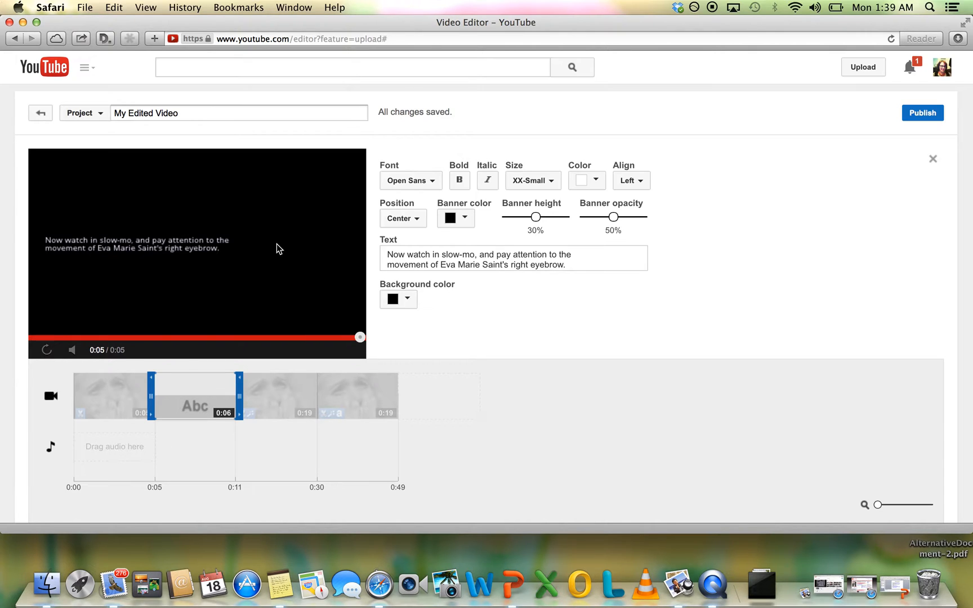
pyautogui.click(553, 397)
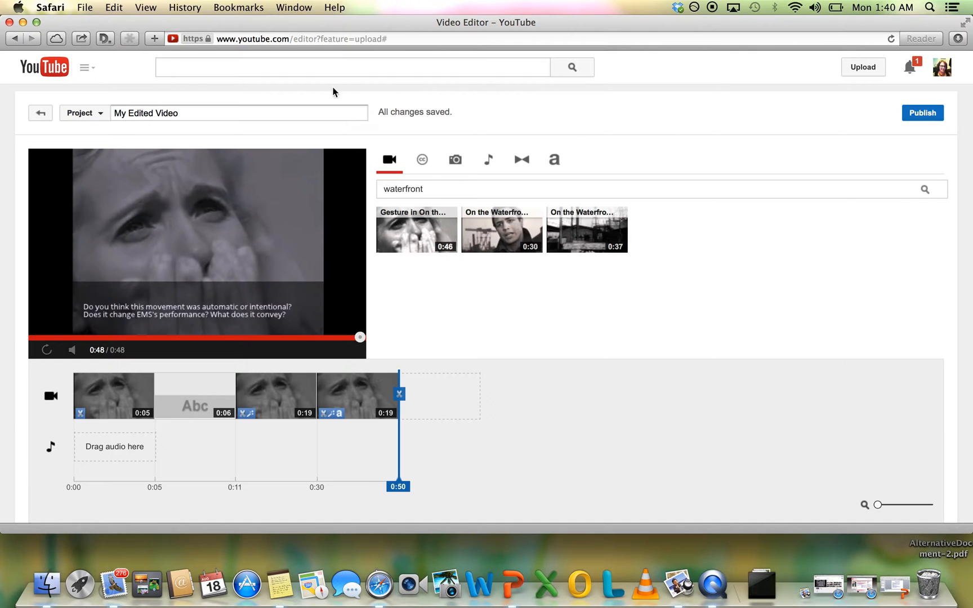
# - Rename the project as "Eva Marie Saint's Eyebrow" and publish the video
pyautogui.doubleClick(305, 111)
pyautogui.tripleClick(306, 111)
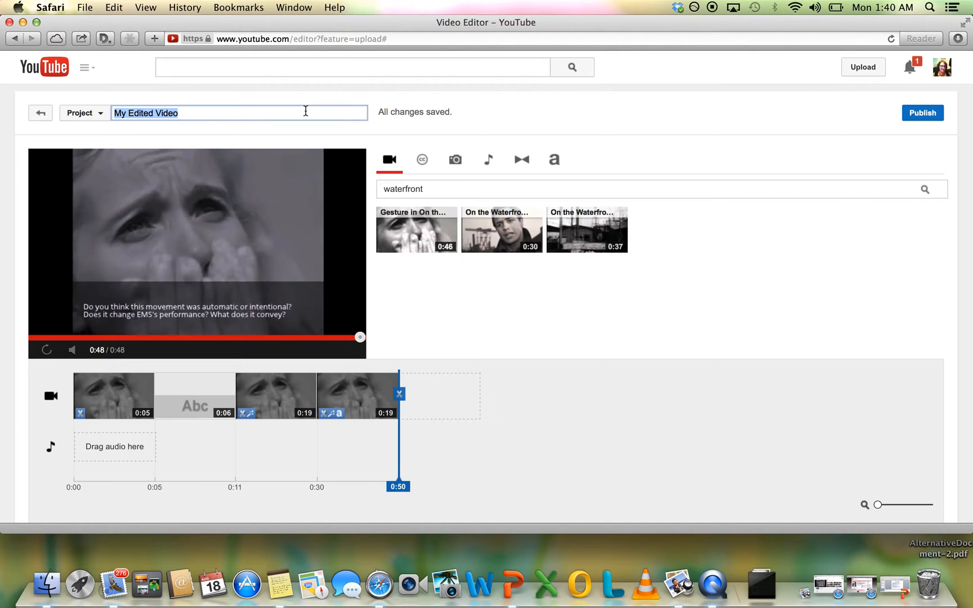
pyautogui.write("Eva Marie Saint's Eyebrow")
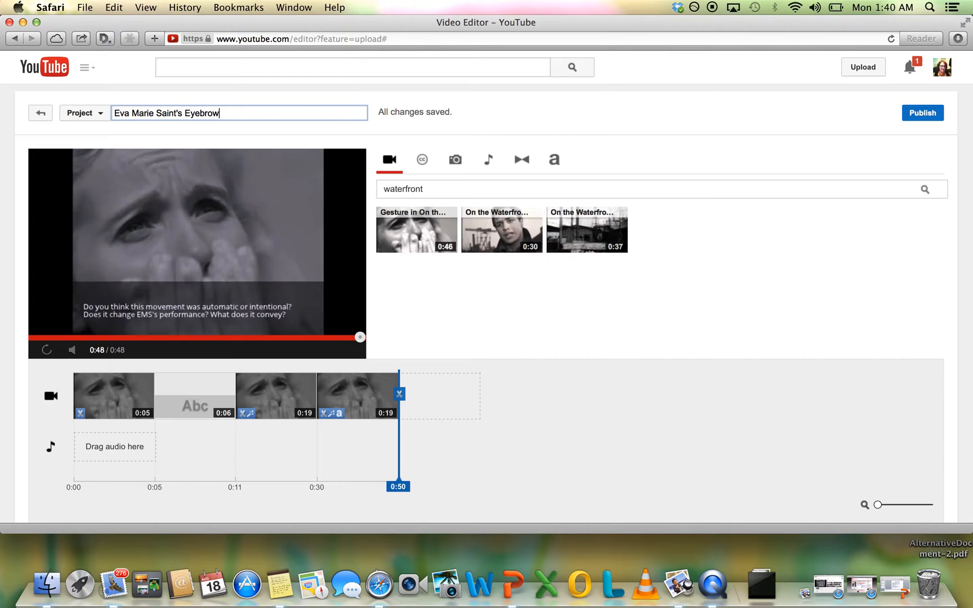
pyautogui.click(932, 113)
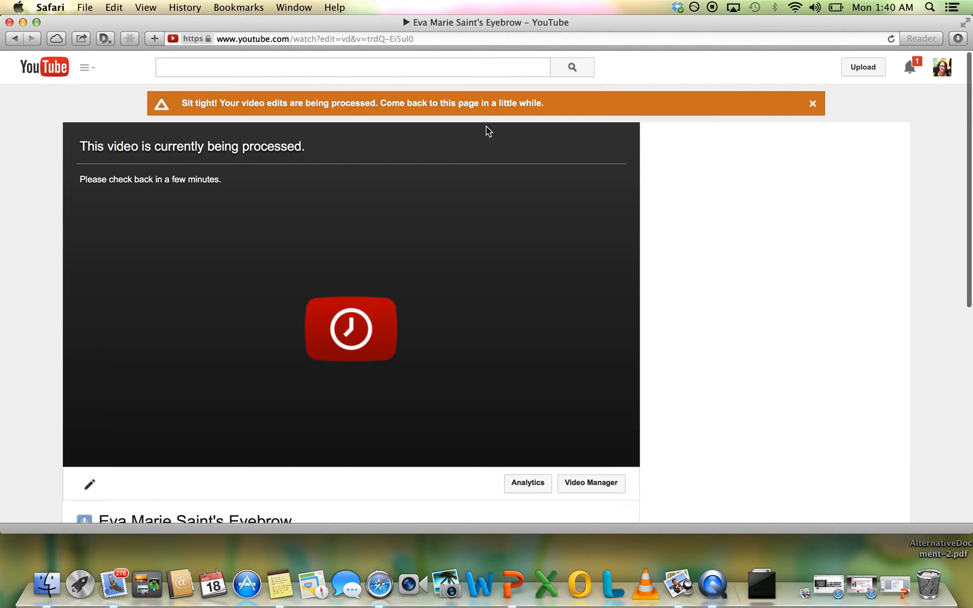
# - Open the video's description for editing and insert "A study of gesture in On the Waterfront" before the existing text
pyautogui.scroll(-5, 487, 131)
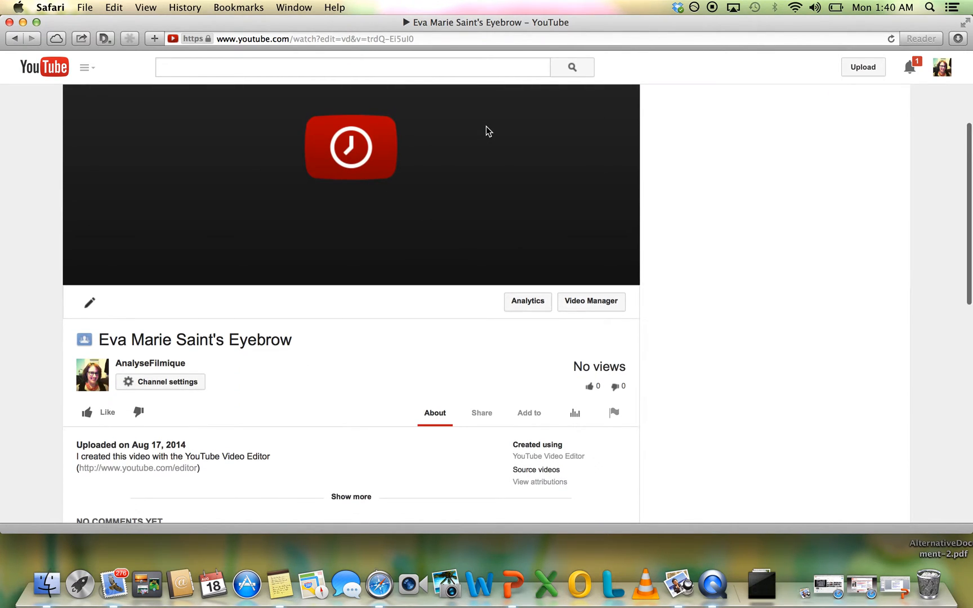
pyautogui.scroll(-3, 487, 130)
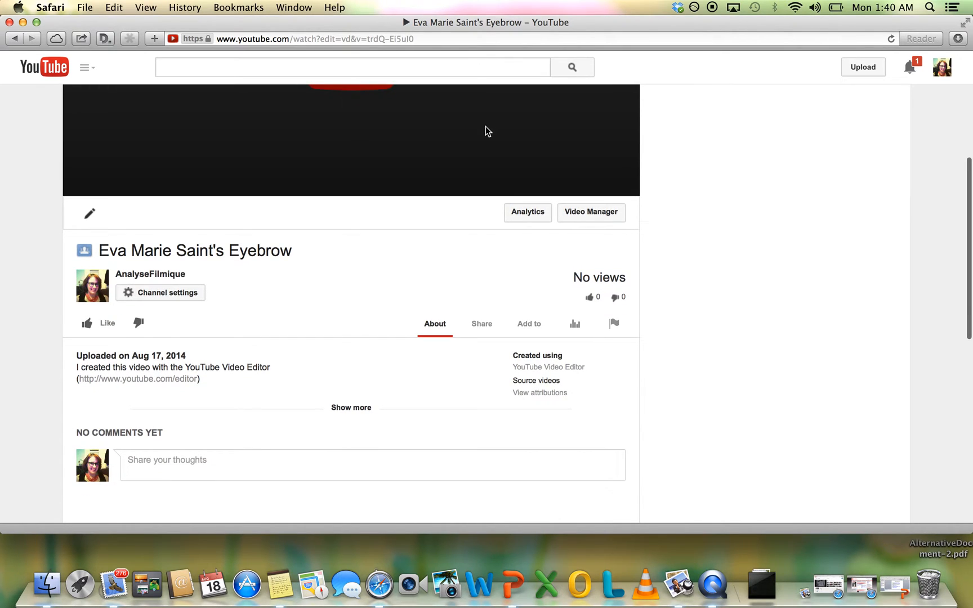
pyautogui.scroll(4, 349, 257)
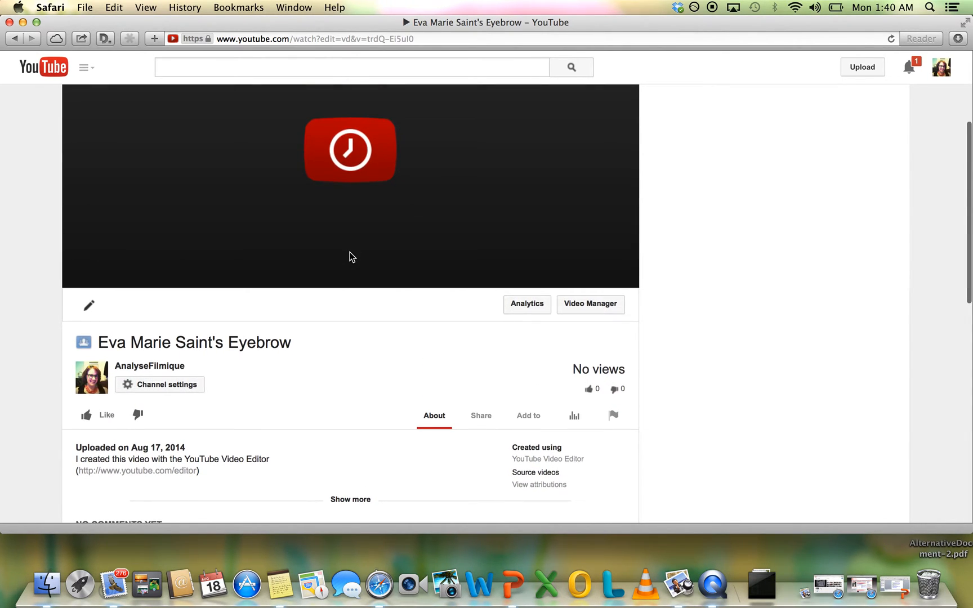
pyautogui.scroll(-3, 349, 257)
pyautogui.scroll(-2, 349, 256)
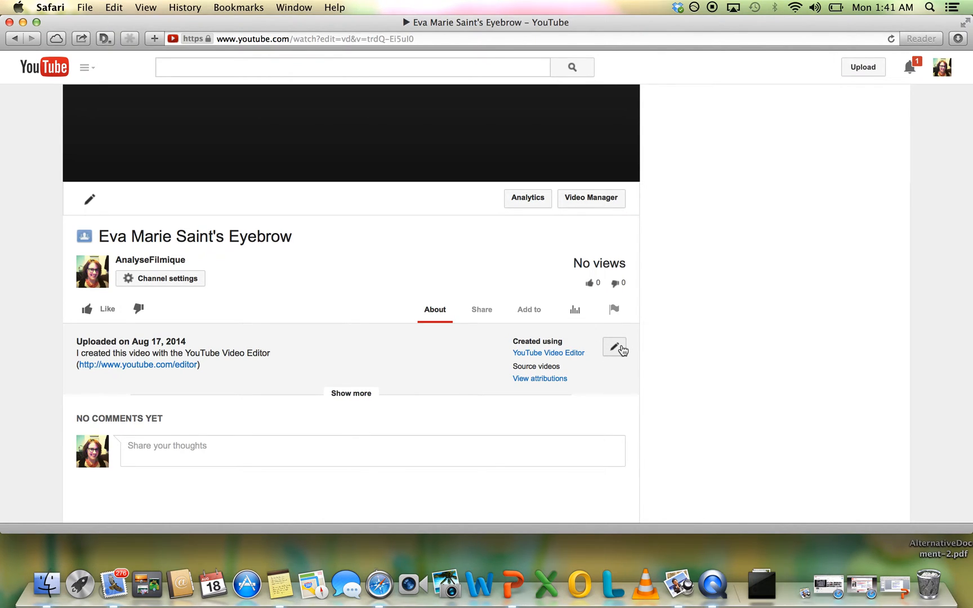
pyautogui.click(614, 347)
pyautogui.scroll(10, 244, 146)
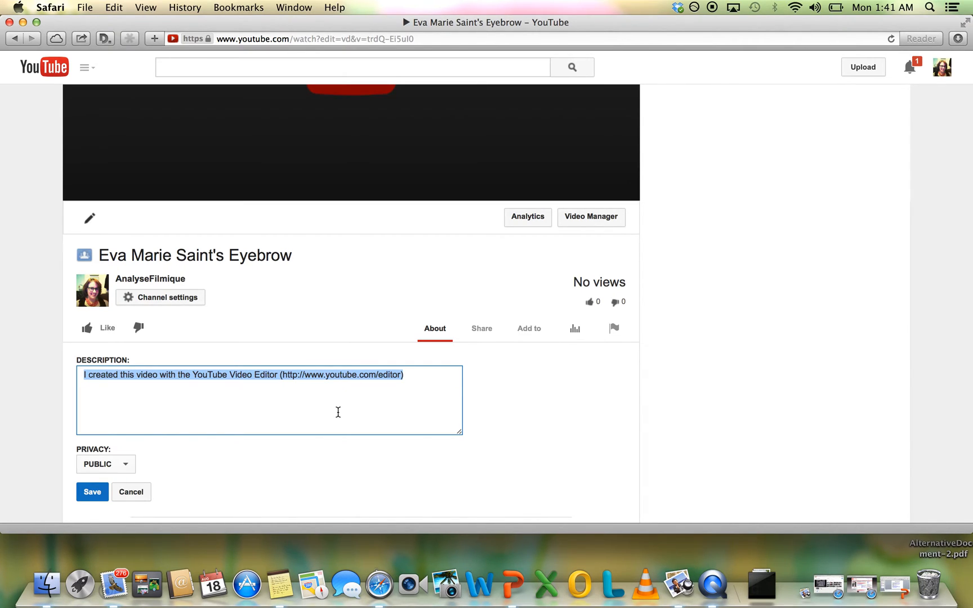
pyautogui.press('Left')
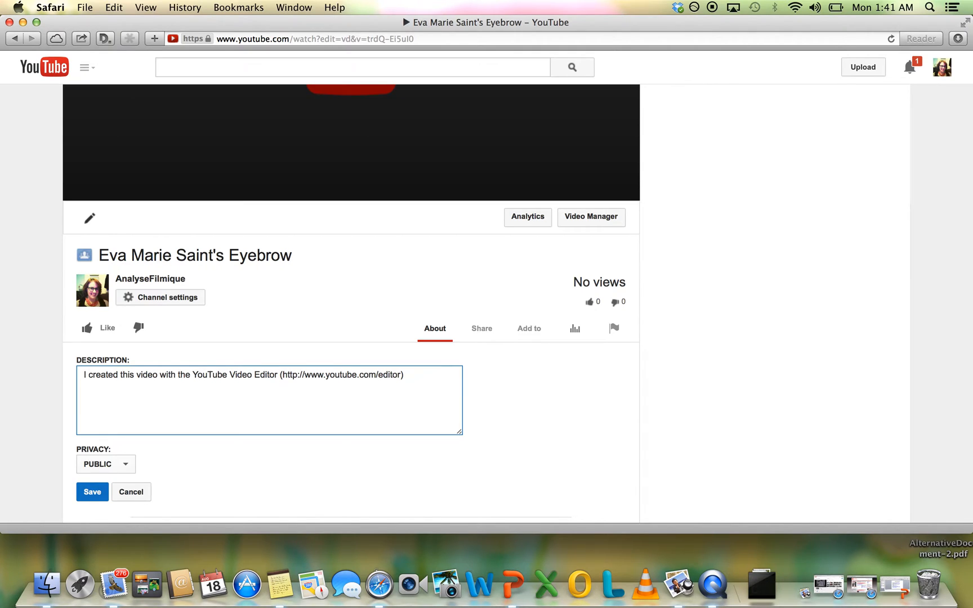
pyautogui.write('A study ')
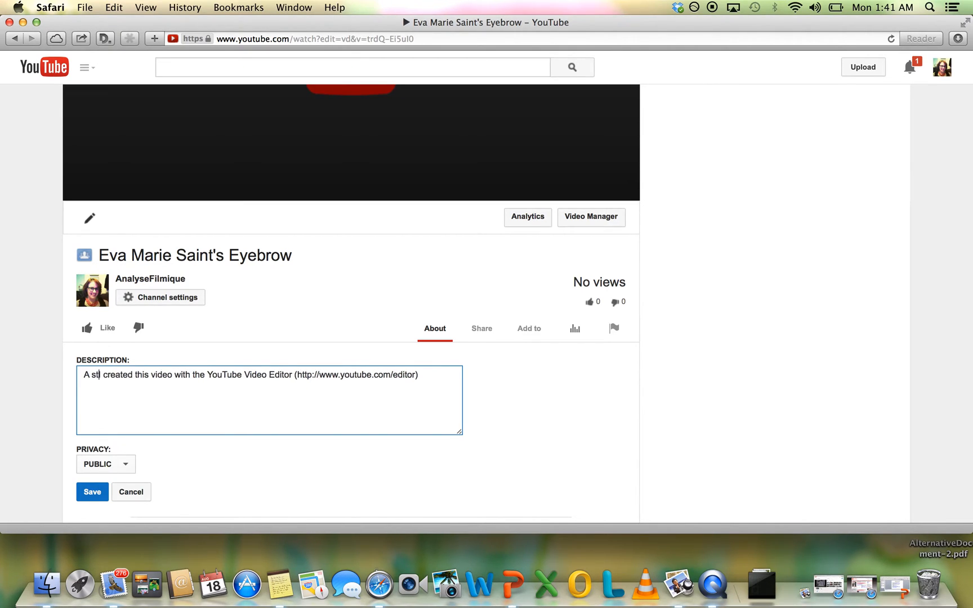
pyautogui.write('of gestur')
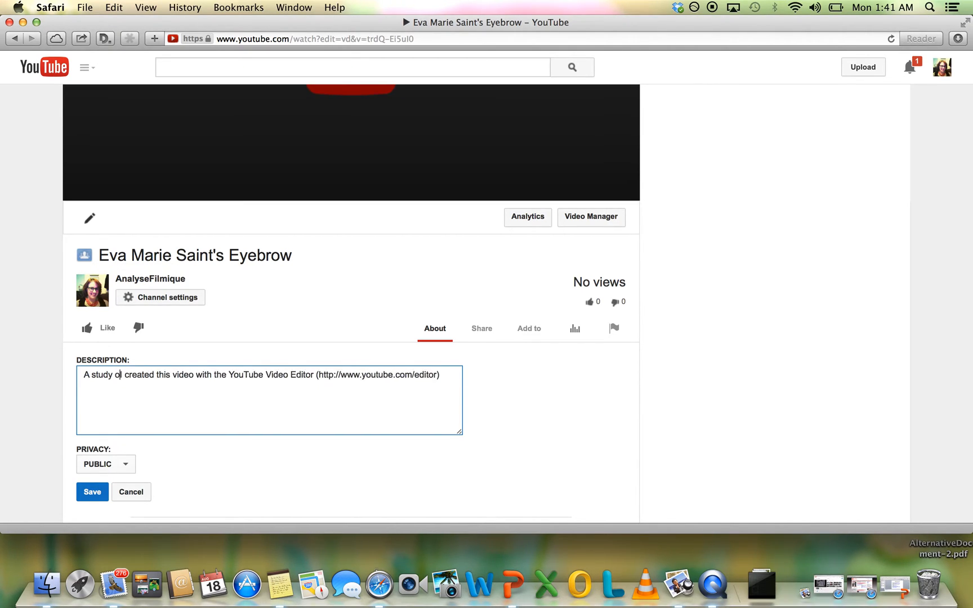
pyautogui.write('e in On the W')
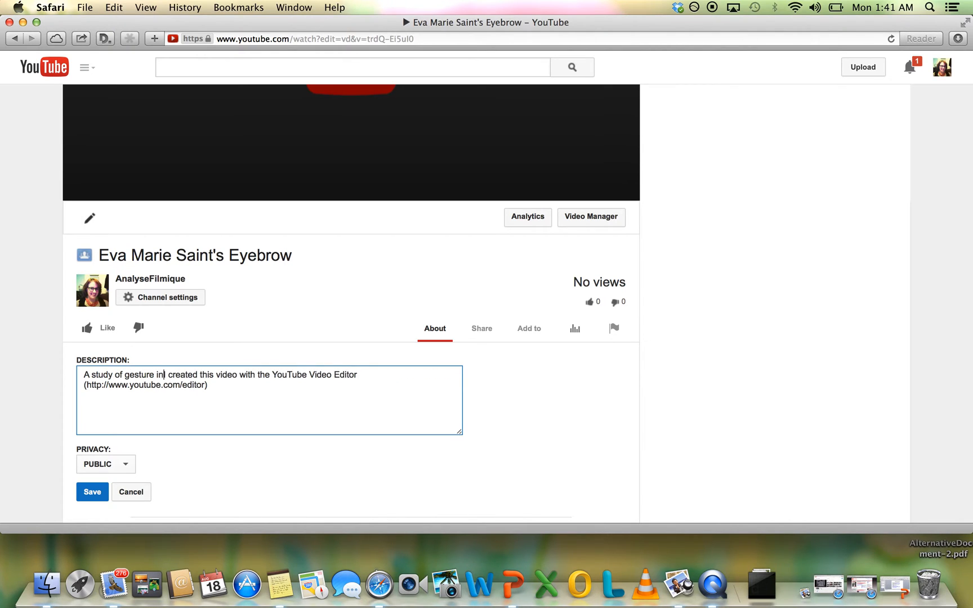
pyautogui.write('aterfront')
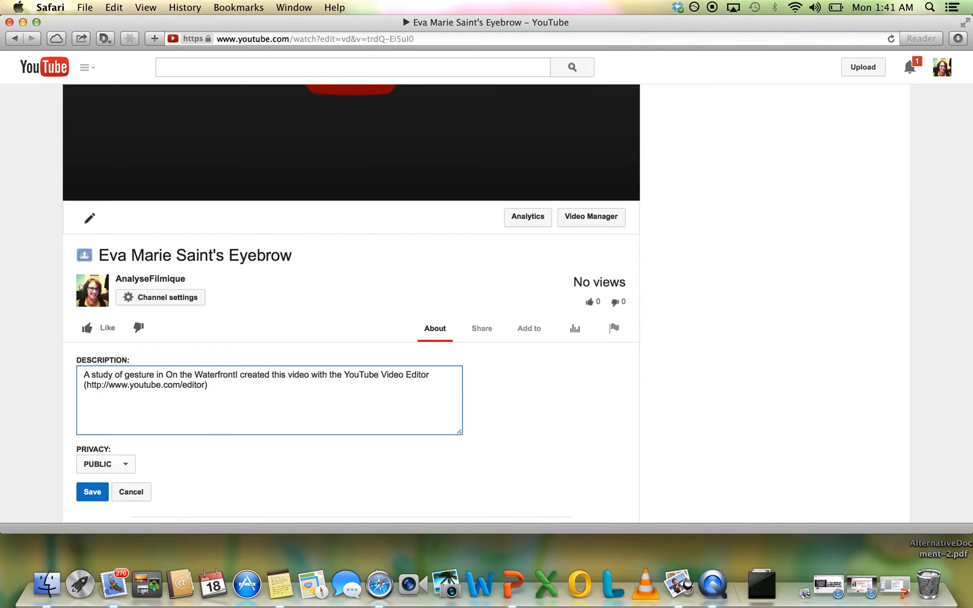
# - Add "(directed by Elia Kazan, 1954)." after the film title and move the existing description sentence onto its own line
pyautogui.write(' (')
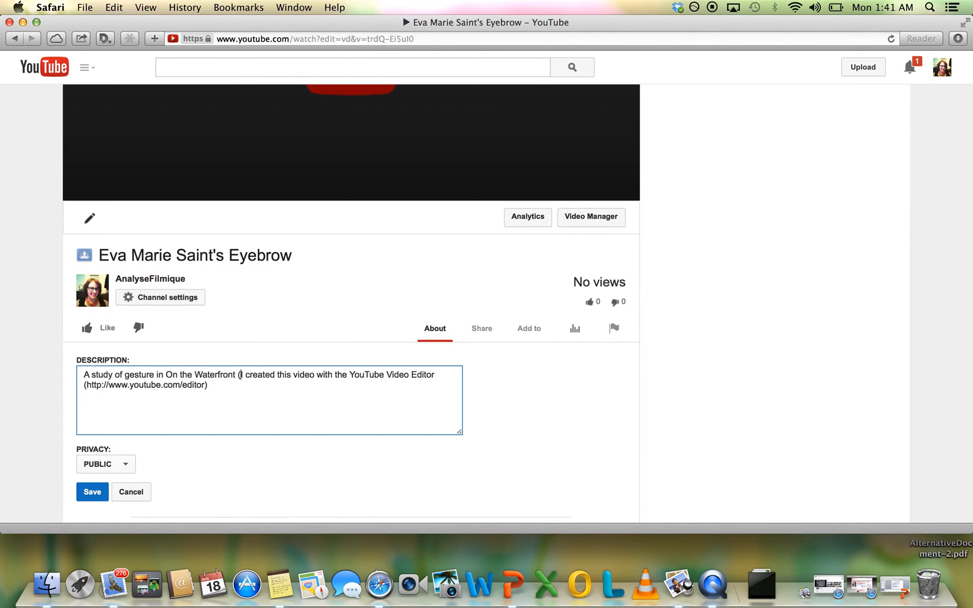
pyautogui.write('dir')
pyautogui.write('ected by ')
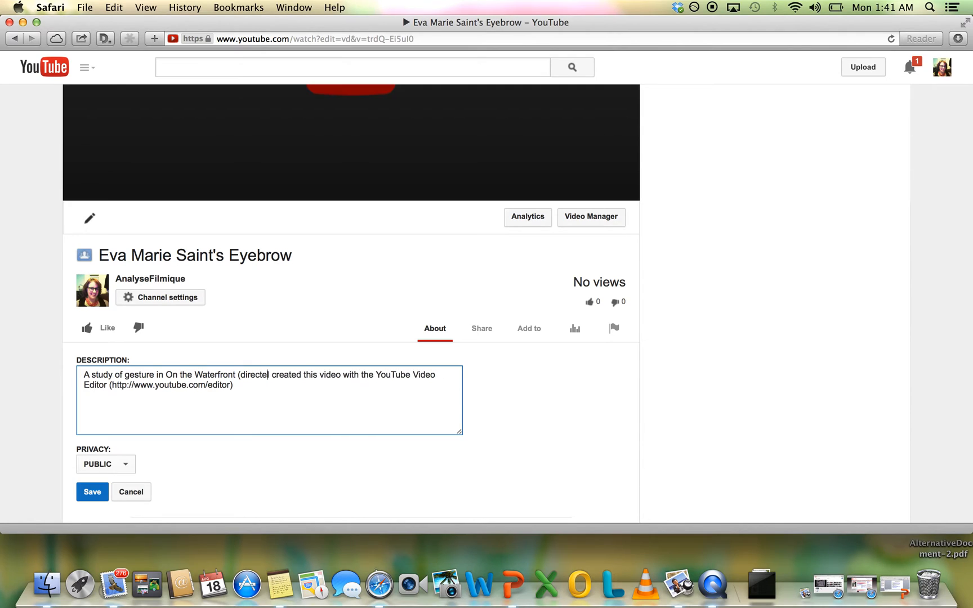
pyautogui.write('Elia Kaz')
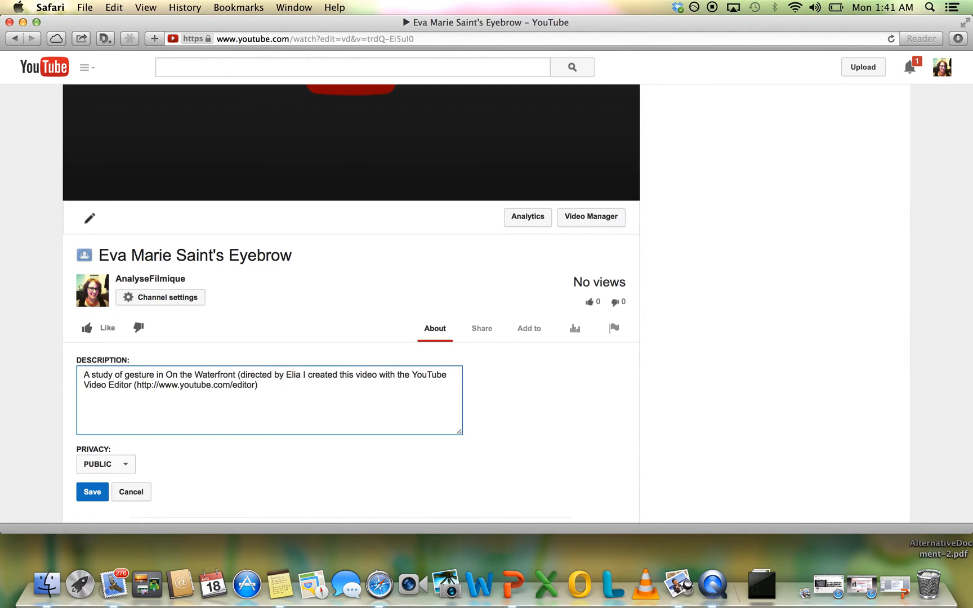
pyautogui.write('an, ')
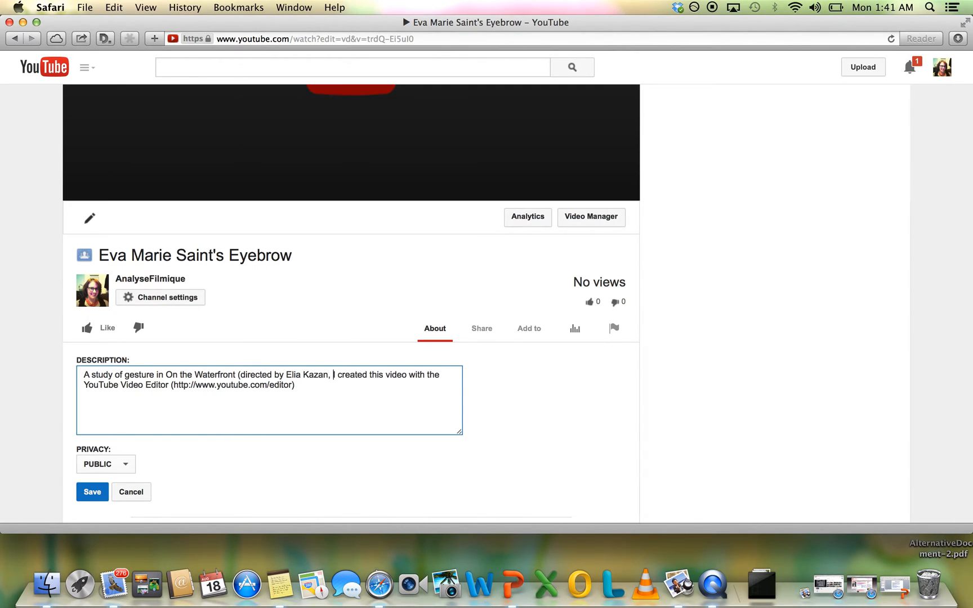
pyautogui.write('1954).')
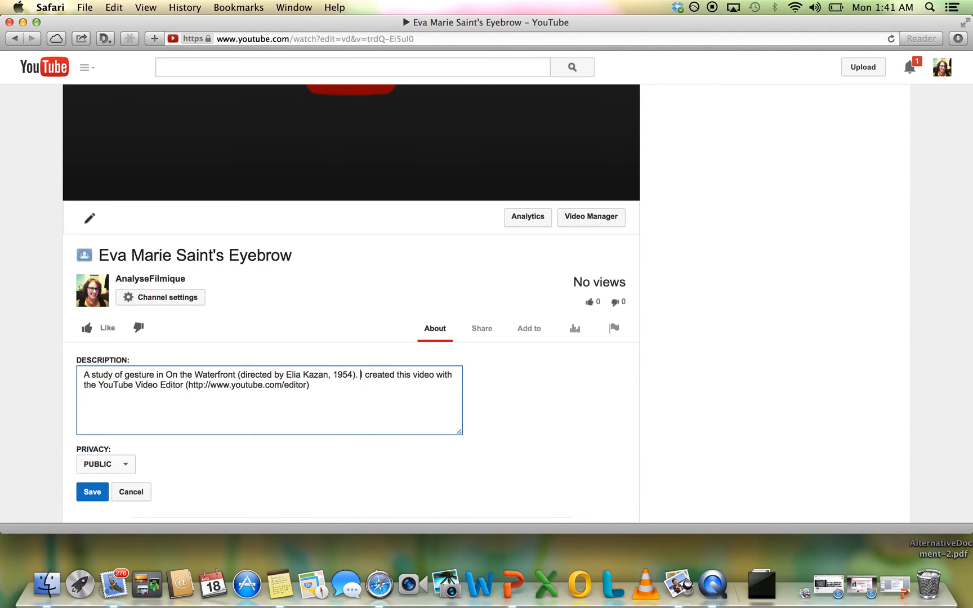
pyautogui.press('Return')
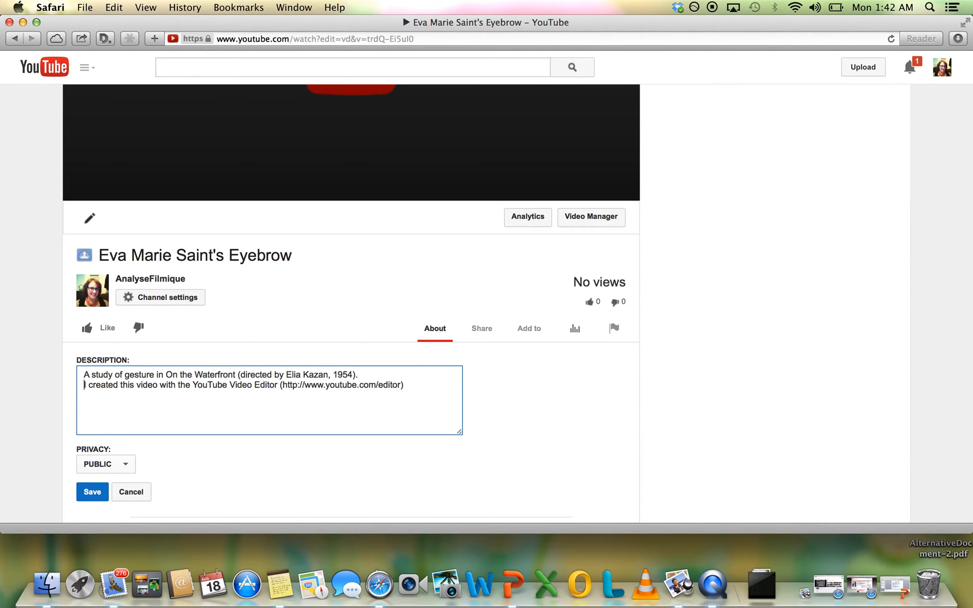
# - Switch the video's privacy to Private, to Unlisted, and back to Public
pyautogui.scroll(-3, 349, 304)
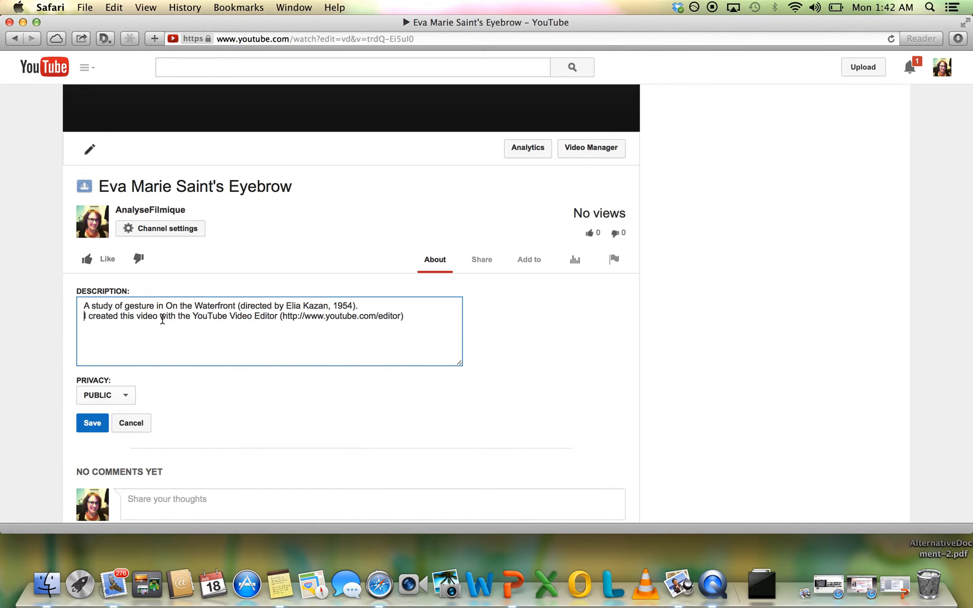
pyautogui.click(127, 401)
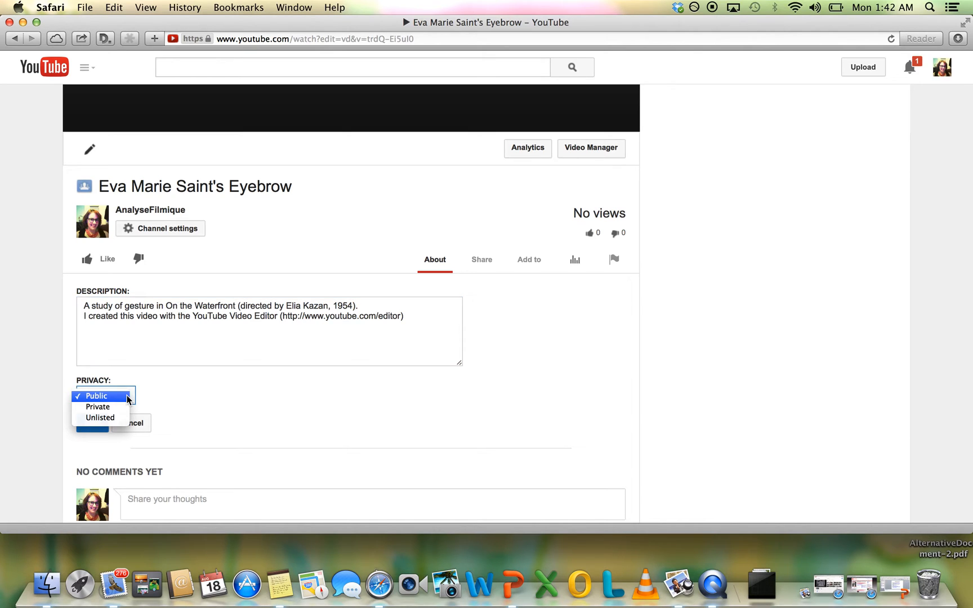
pyautogui.click(122, 407)
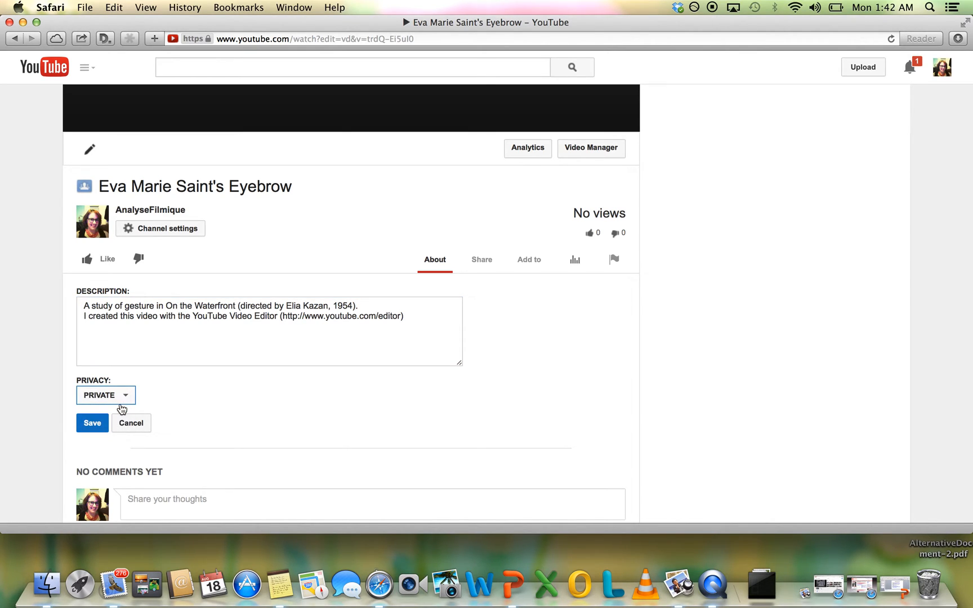
pyautogui.click(129, 401)
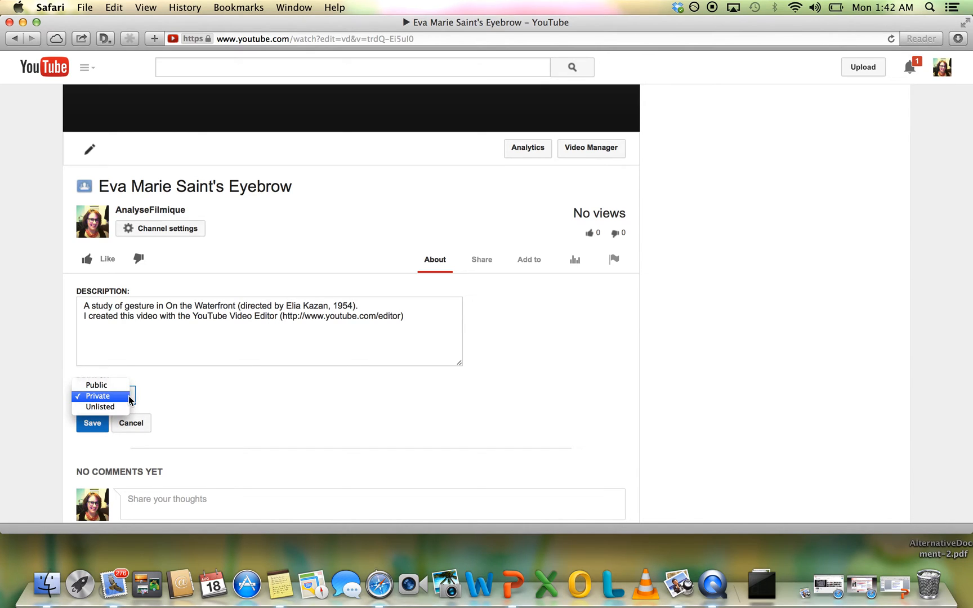
pyautogui.click(121, 407)
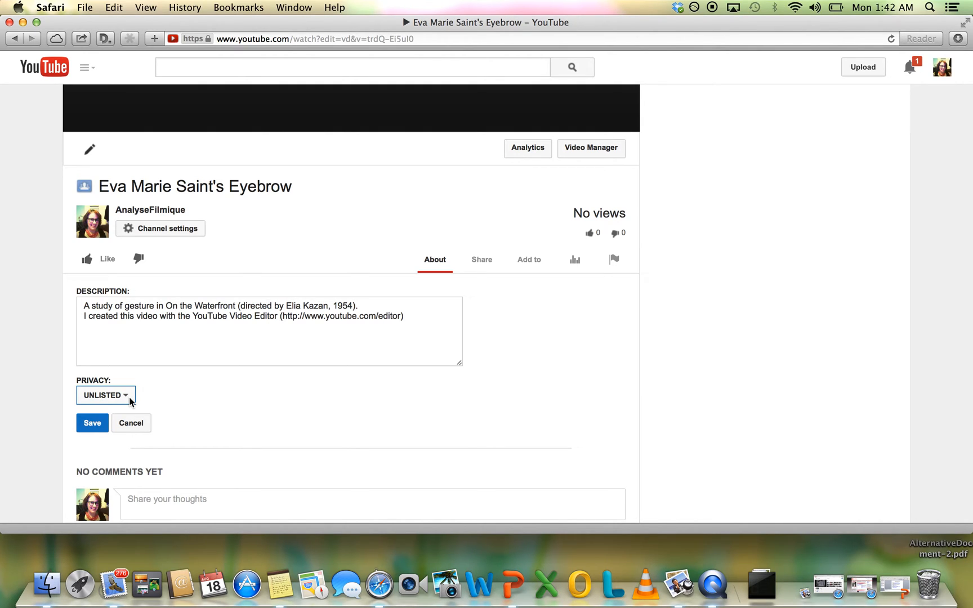
pyautogui.click(130, 401)
pyautogui.click(125, 383)
# - Save the edited description and open the video's Info and Settings page
pyautogui.scroll(-2, 188, 401)
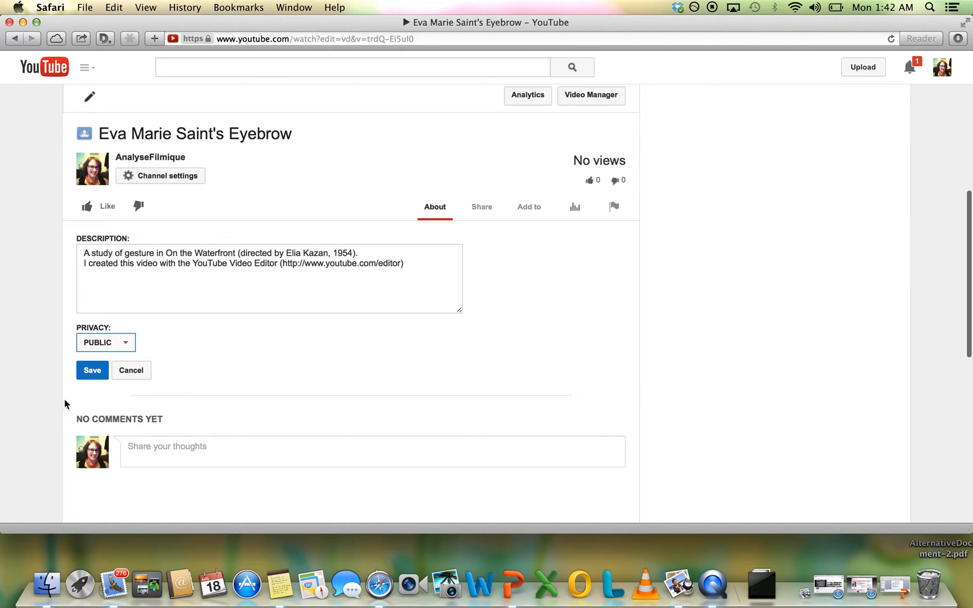
pyautogui.click(95, 370)
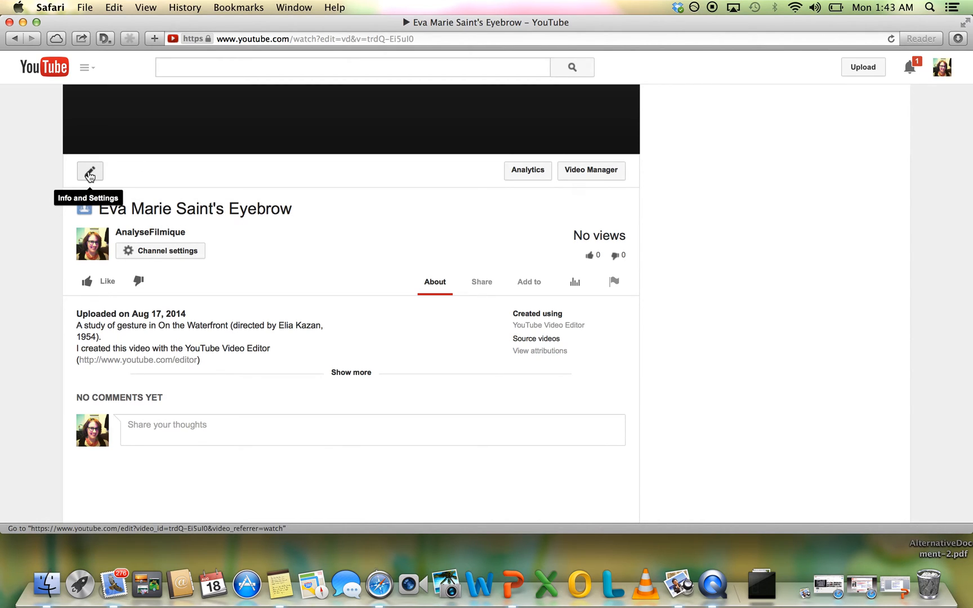
pyautogui.click(89, 174)
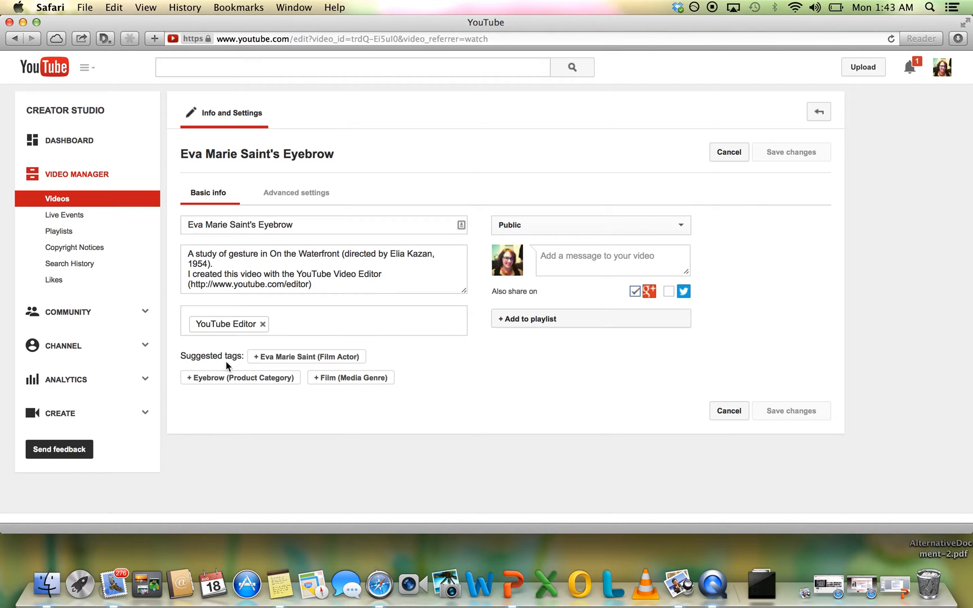
# - Add the tags Eva Marie Saint (Film Actor), On The Waterfront (Film) and Elia Kazan (Film Director) to the video
pyautogui.click(289, 359)
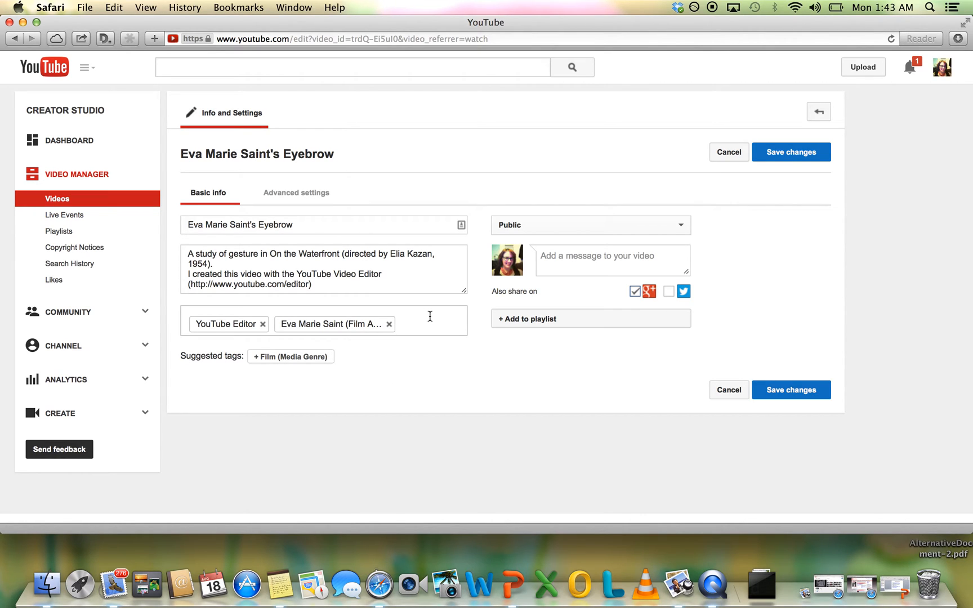
pyautogui.write('On the Water')
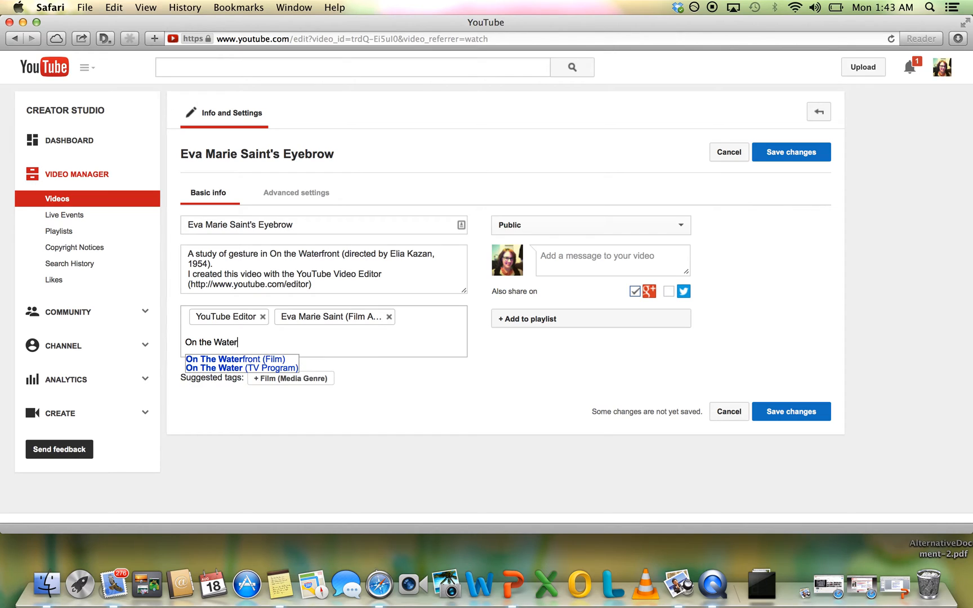
pyautogui.click(269, 359)
pyautogui.write('Elia K')
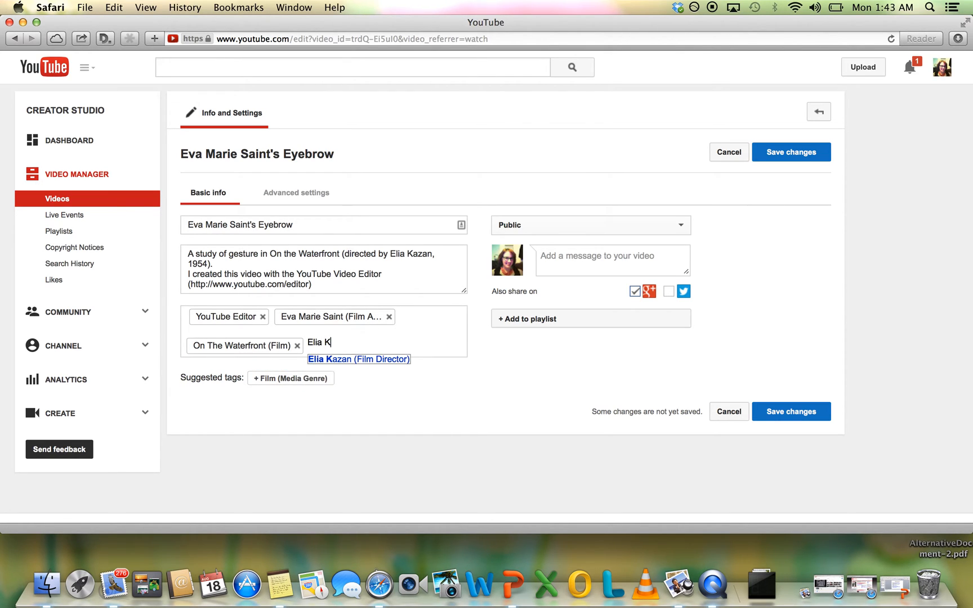
pyautogui.click(342, 361)
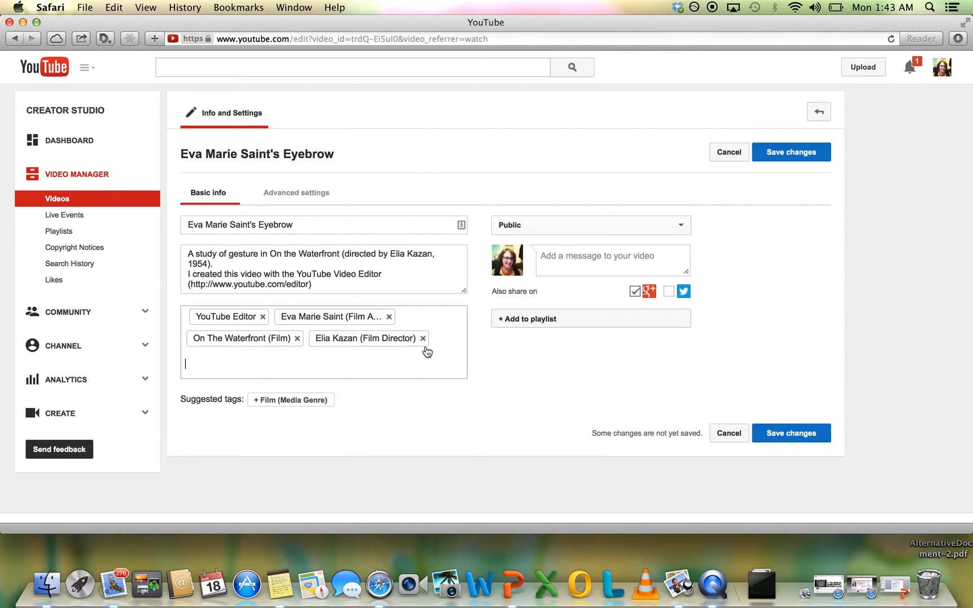
# - Add the tags Gesture (Field Of Study) and Performance Studies (Field Of Study) to the video
pyautogui.write('Gesture')
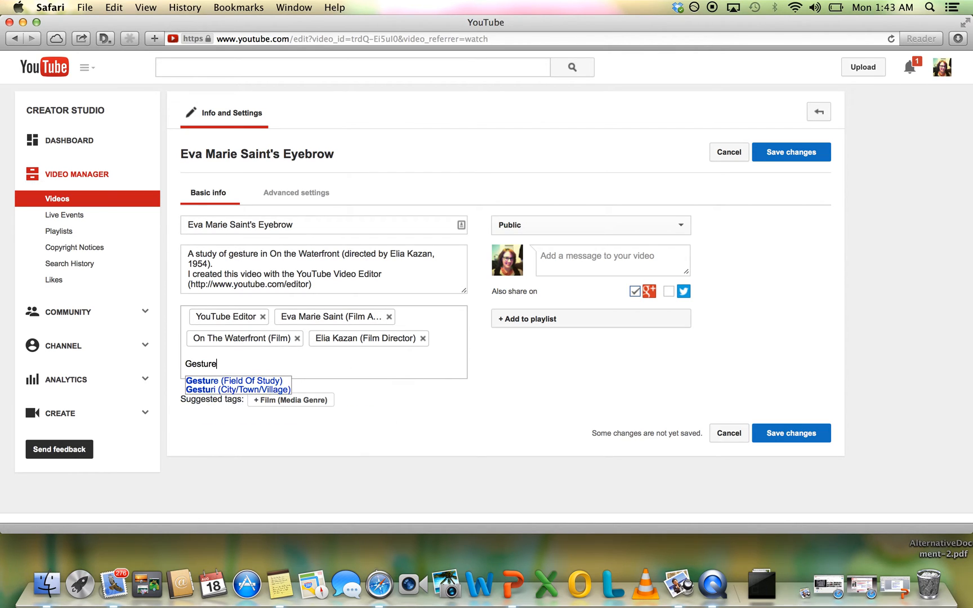
pyautogui.click(265, 380)
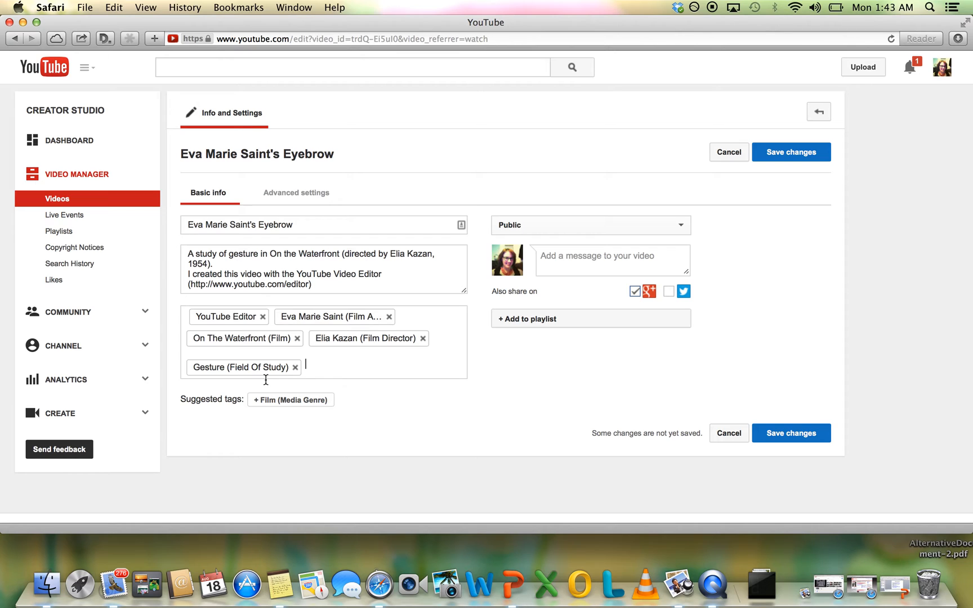
pyautogui.write('Performance st')
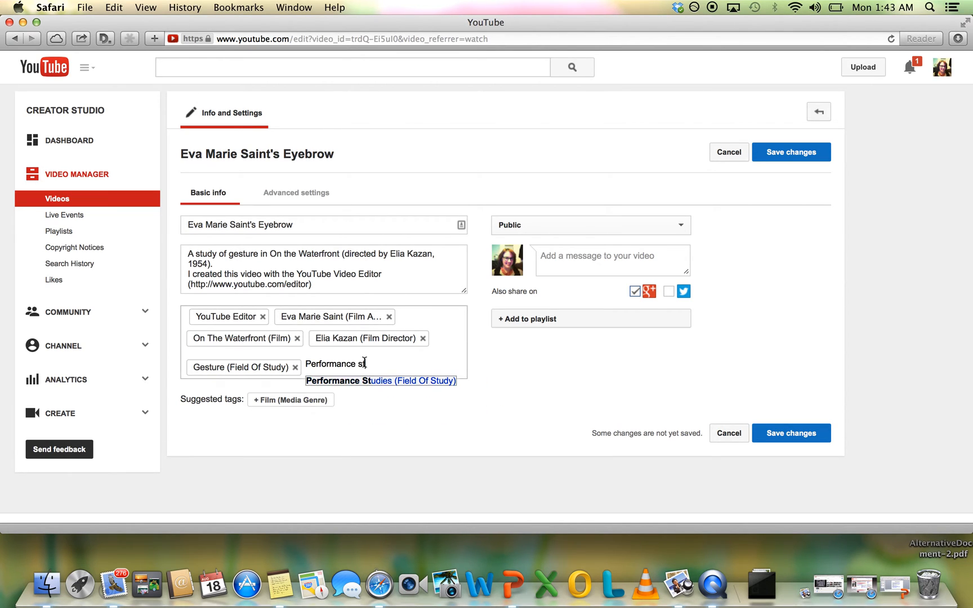
pyautogui.click(373, 381)
pyautogui.write('Film')
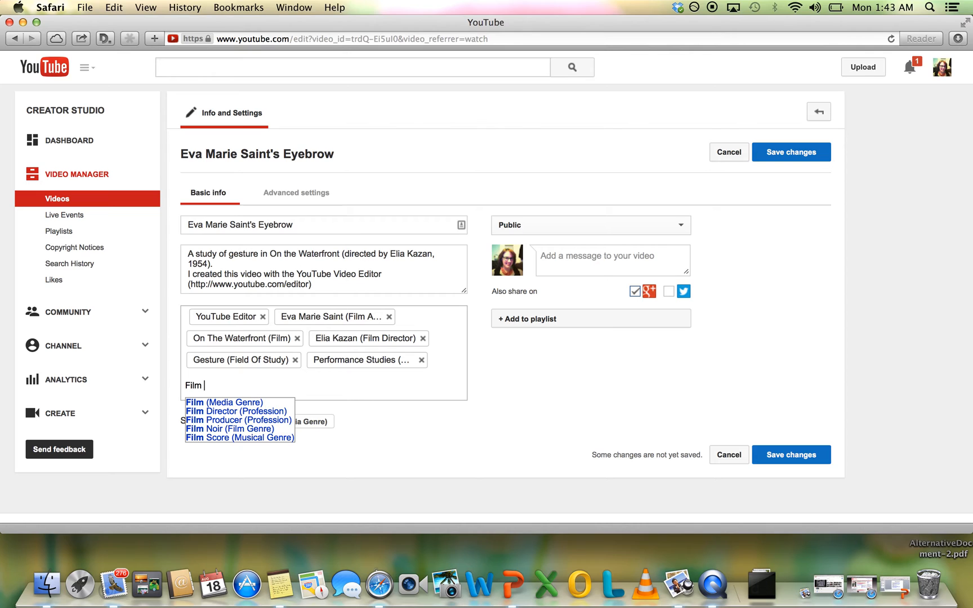
pyautogui.write(' anal')
pyautogui.press('BackSpace')
pyautogui.press('BackSpace')
pyautogui.press('BackSpace')
pyautogui.press('BackSpace')
pyautogui.press('BackSpace')
pyautogui.press('BackSpace')
pyautogui.press('BackSpace')
pyautogui.press('BackSpace')
pyautogui.press('BackSpace')
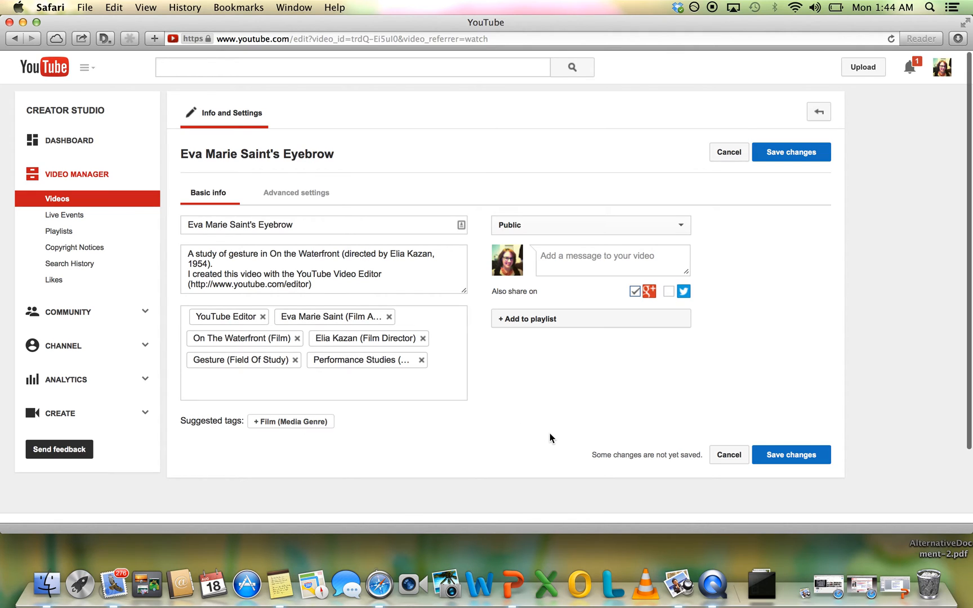
# - Review the video's advanced settings, including the license, caption certification and category choices, without changing any of them
pyautogui.click(295, 193)
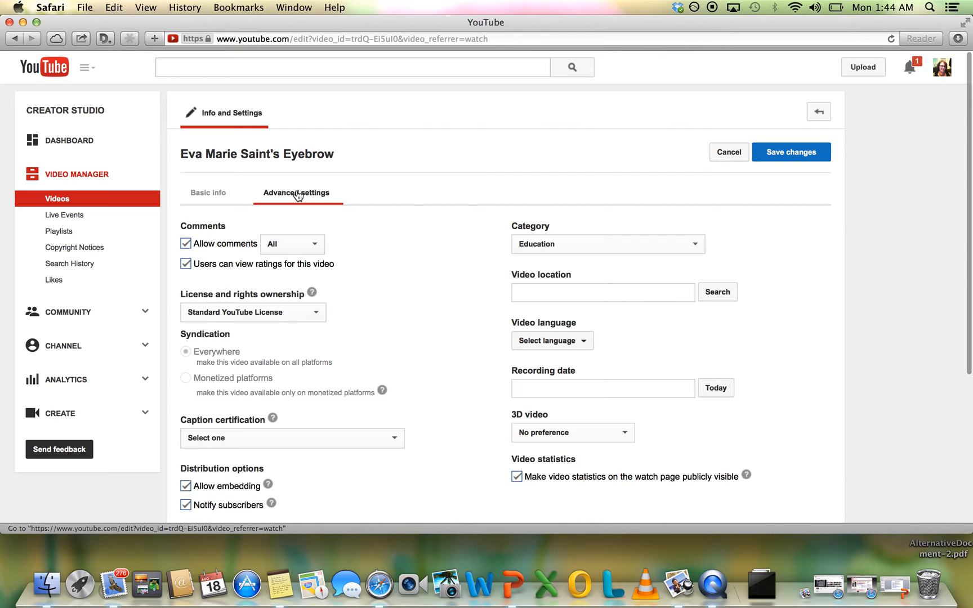
pyautogui.scroll(-3, 374, 243)
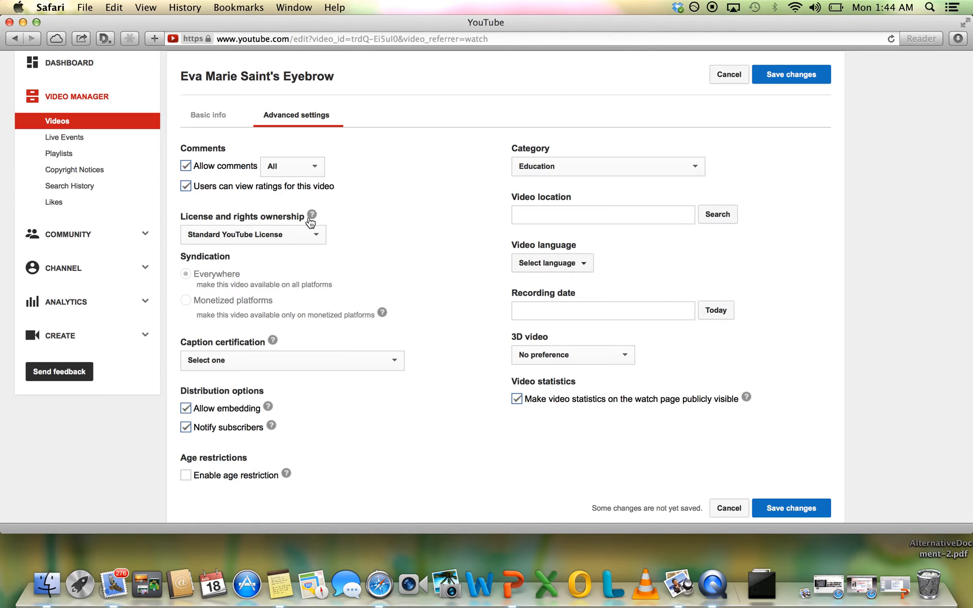
pyautogui.click(318, 237)
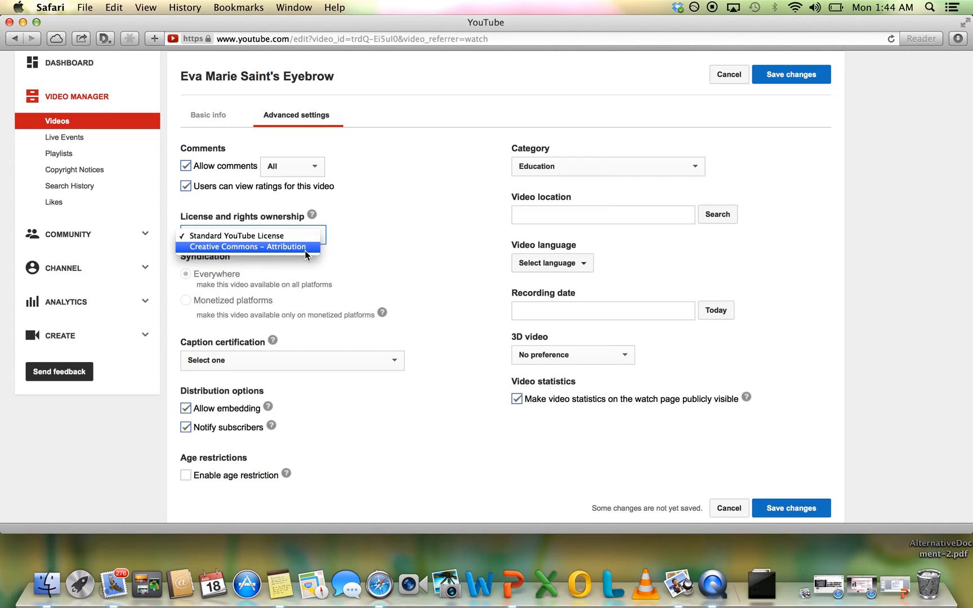
pyautogui.click(307, 271)
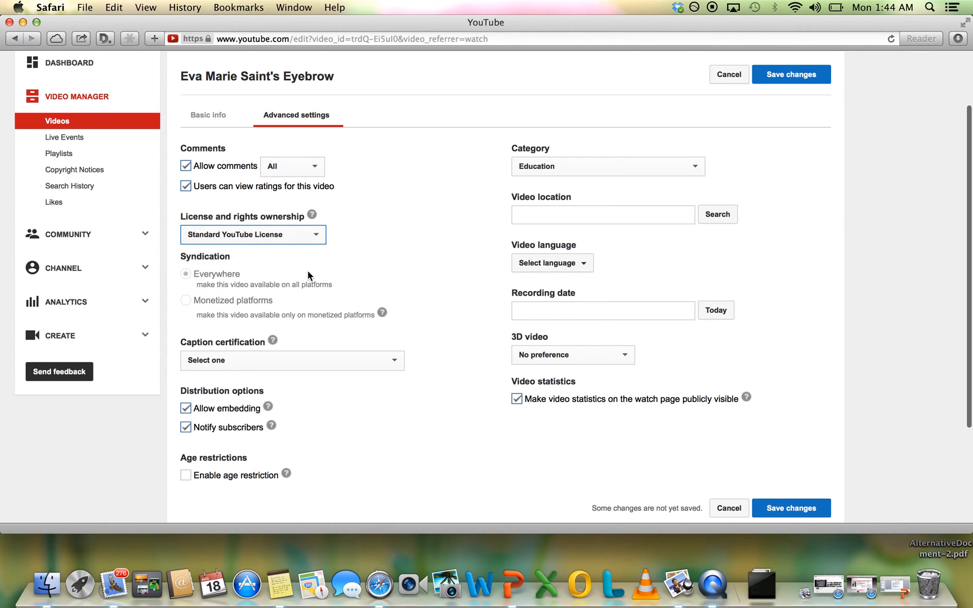
pyautogui.scroll(-3, 307, 271)
pyautogui.click(307, 291)
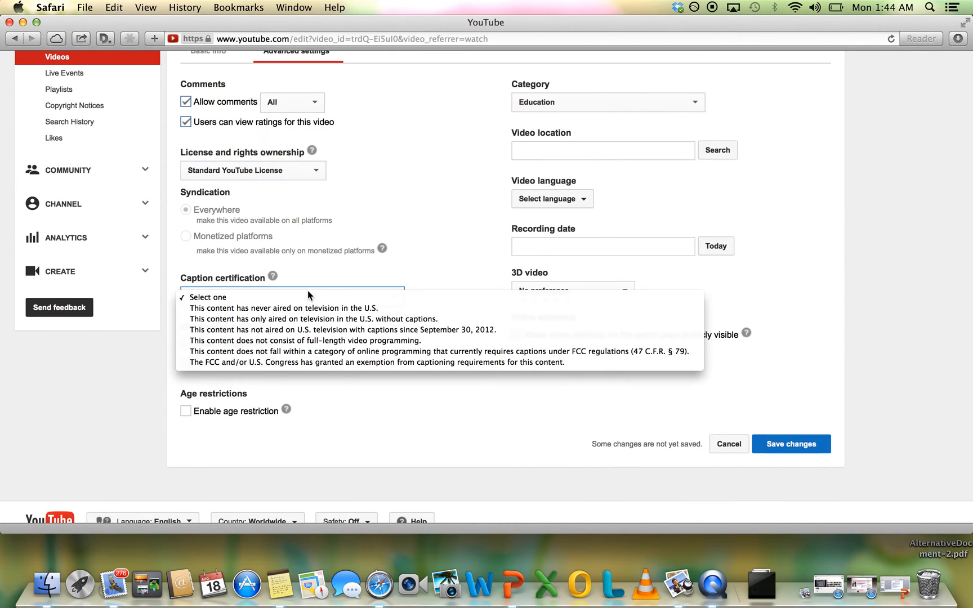
pyautogui.click(333, 264)
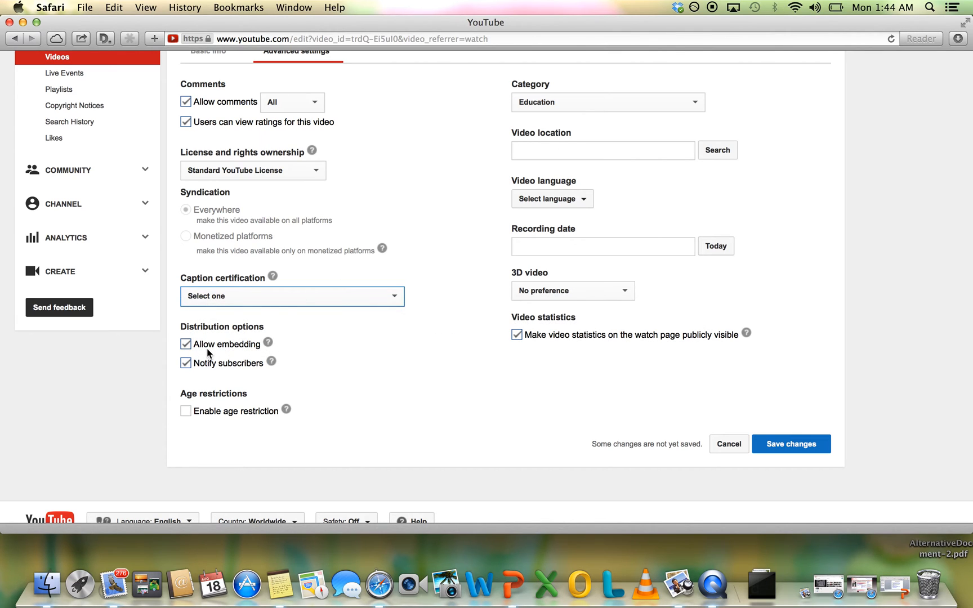
pyautogui.click(624, 104)
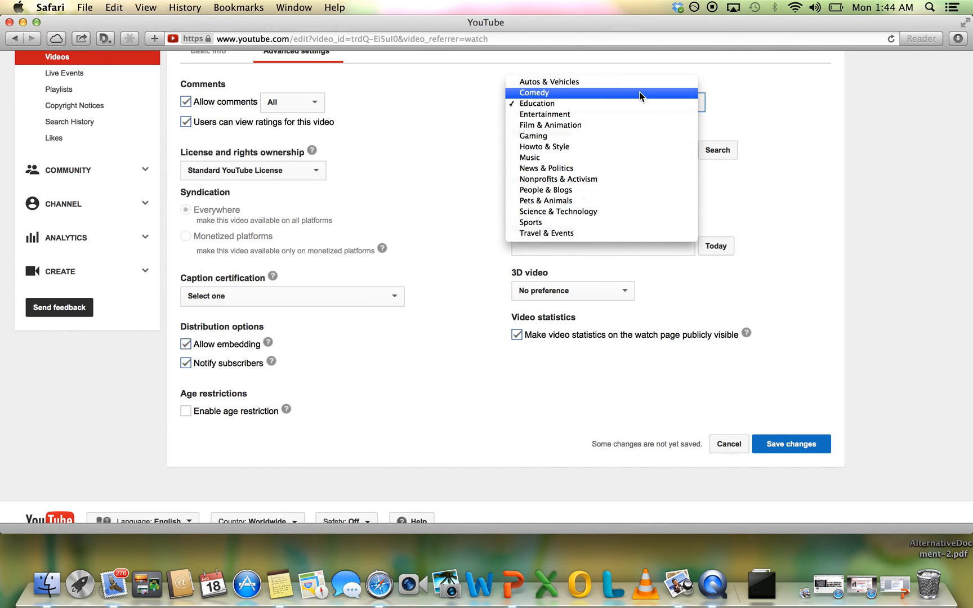
pyautogui.click(759, 89)
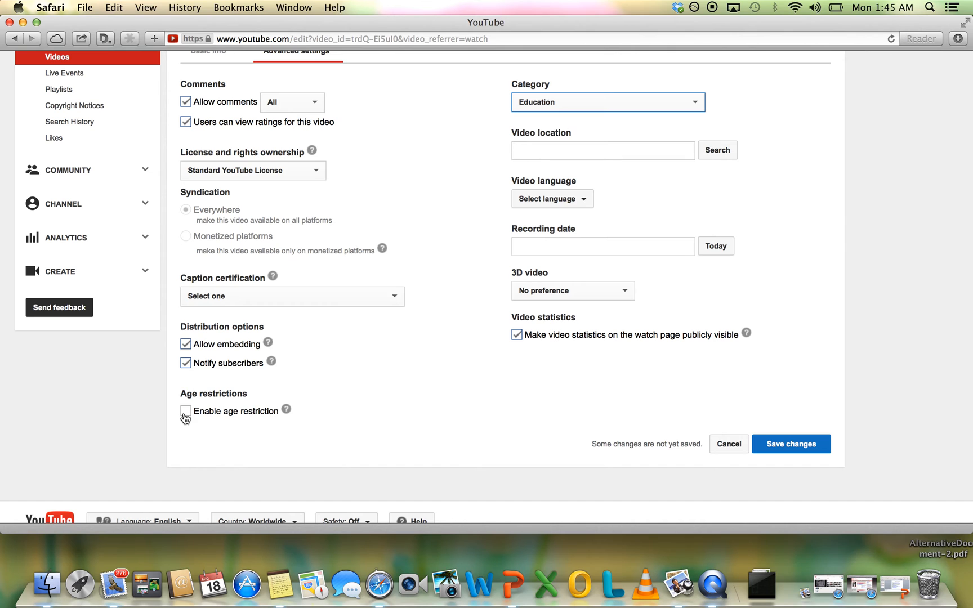
# - Return to the basic info to save the video's changes, and go back to its watch page
pyautogui.scroll(5, 721, 368)
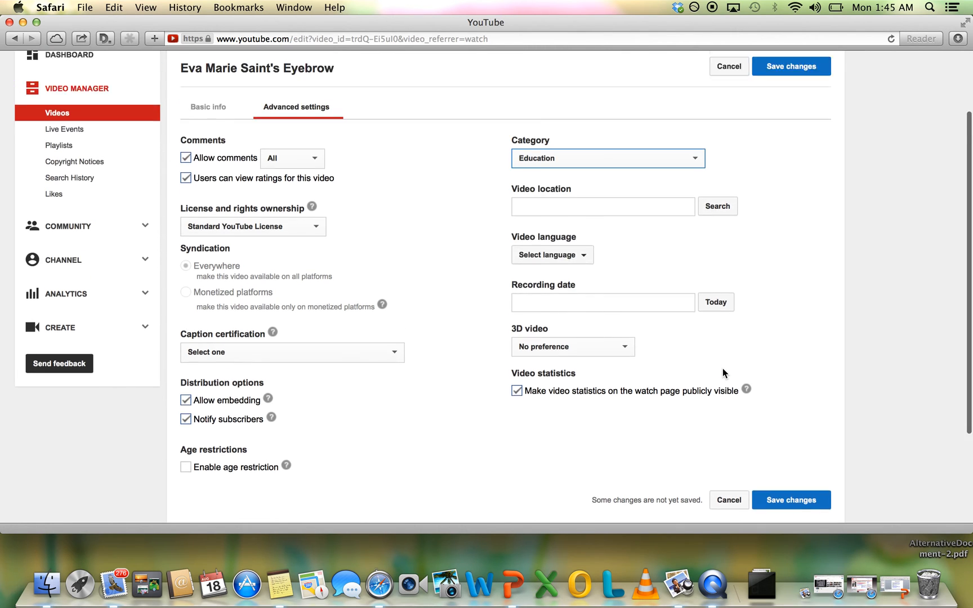
pyautogui.click(207, 183)
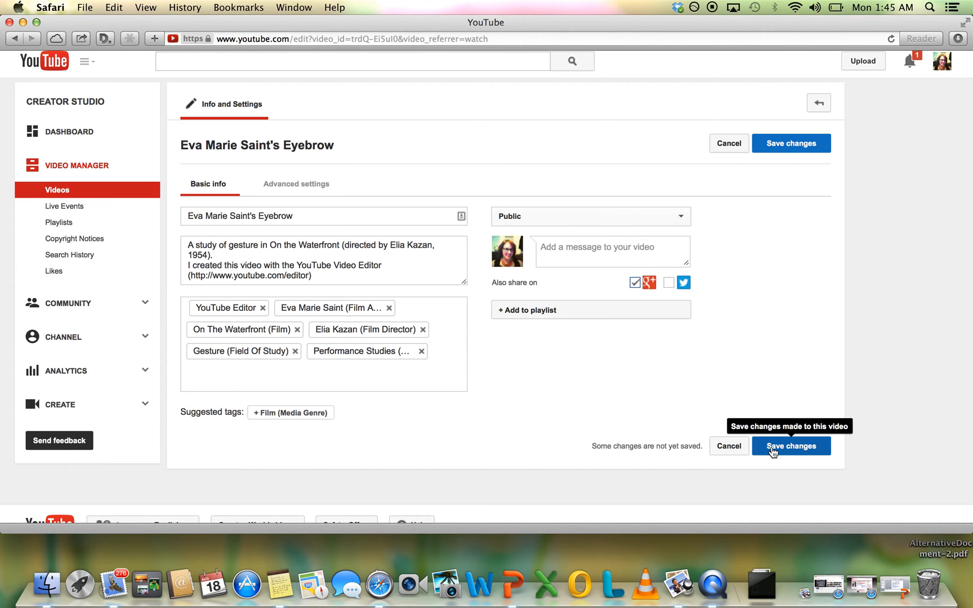
pyautogui.click(814, 147)
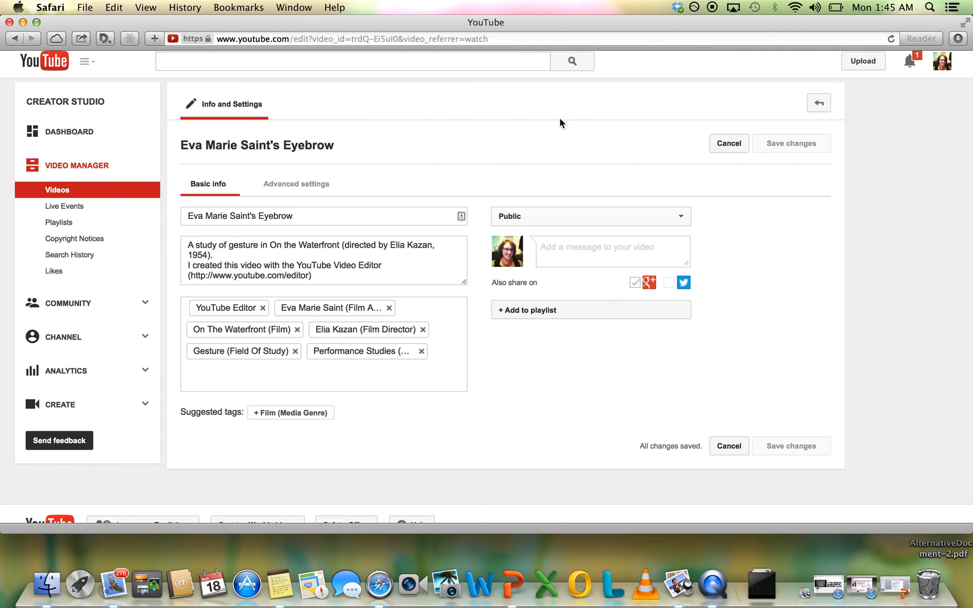
pyautogui.click(821, 108)
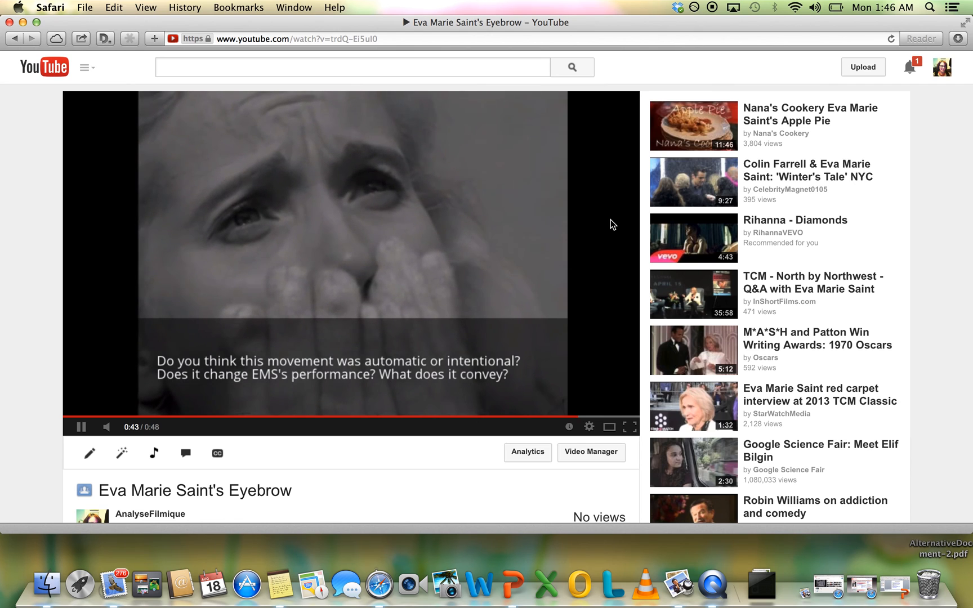
# - Review the finished video and the sharing and comments sections on its watch page
pyautogui.scroll(2, 613, 224)
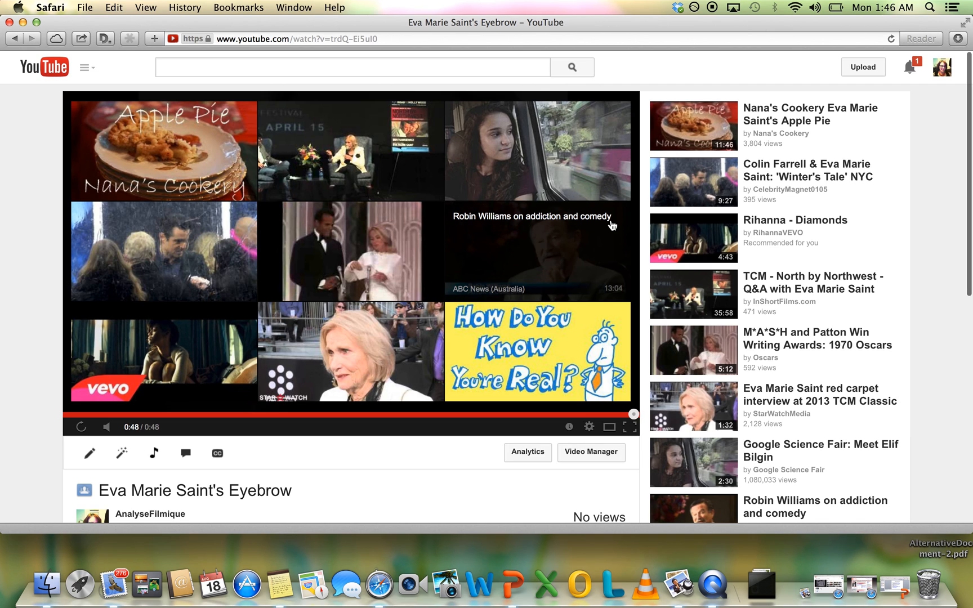
pyautogui.scroll(-5, 612, 225)
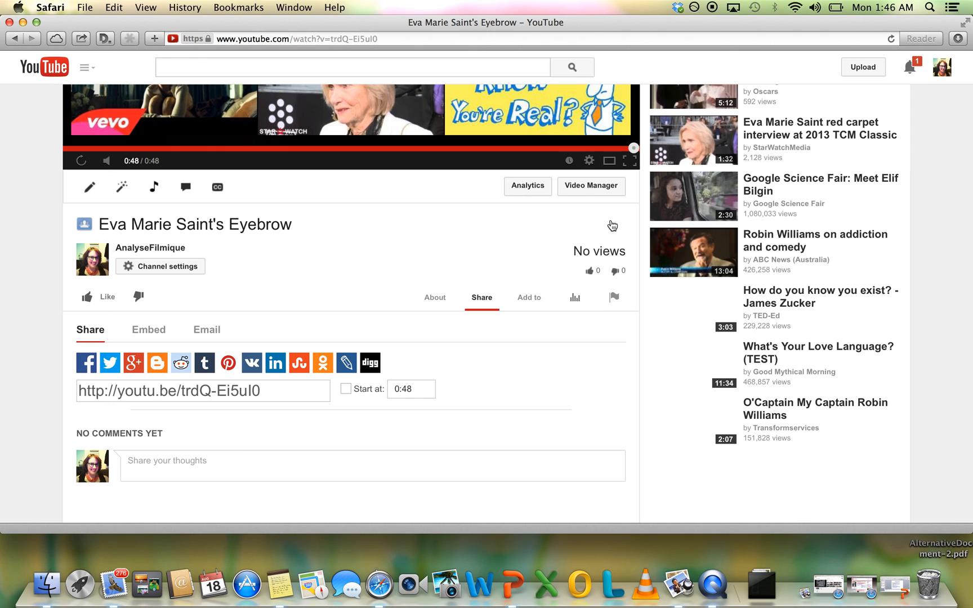
pyautogui.scroll(5, 612, 225)
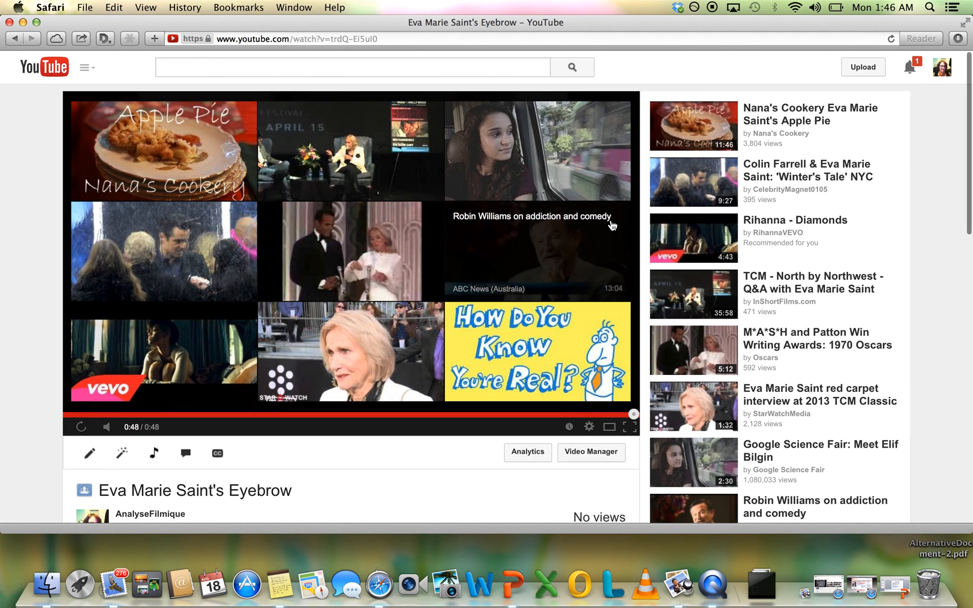